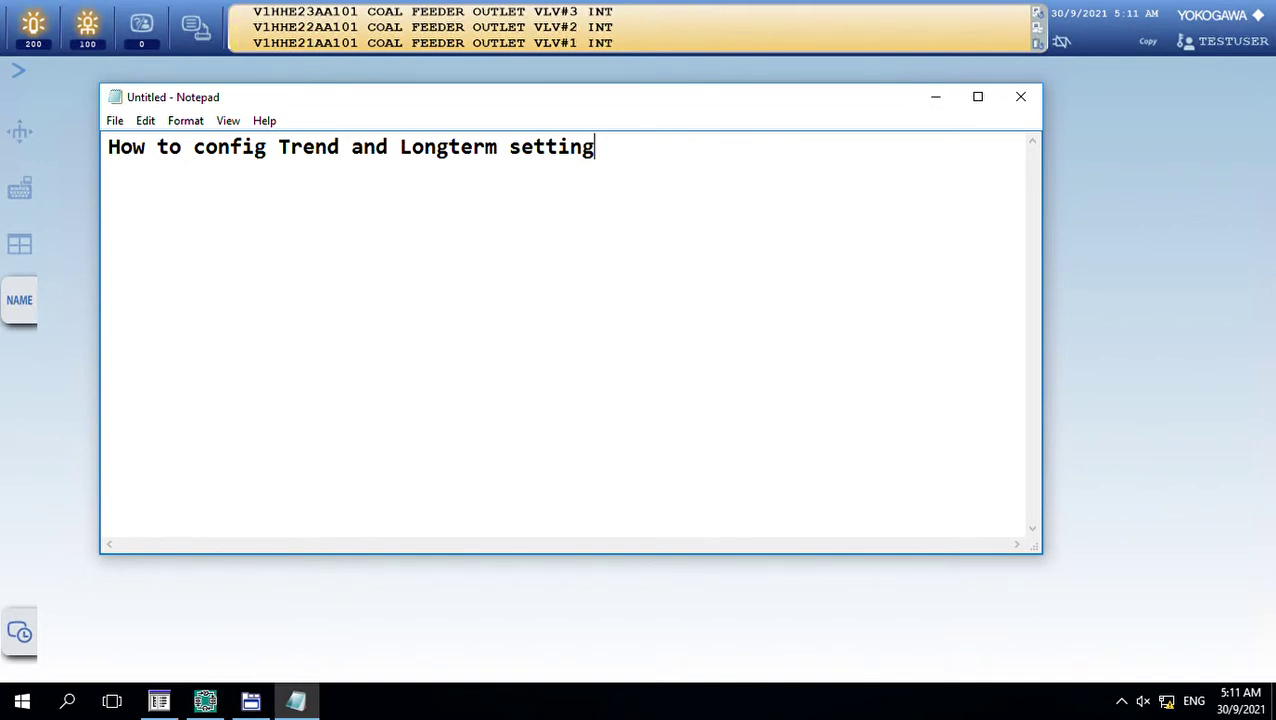
- Switch to System View, open the CONFIGURATION folder of station HIS0264 and review its list of trend blocks
click(159, 701)
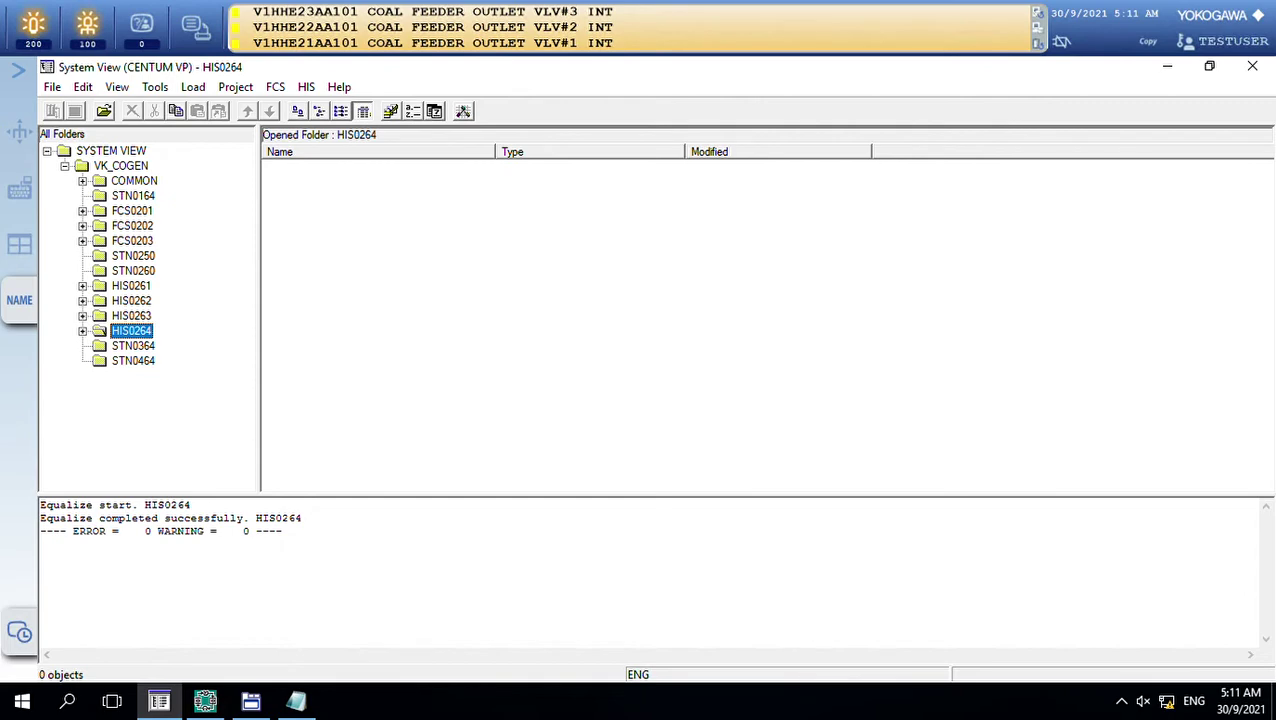
key(Right)
key(Down)
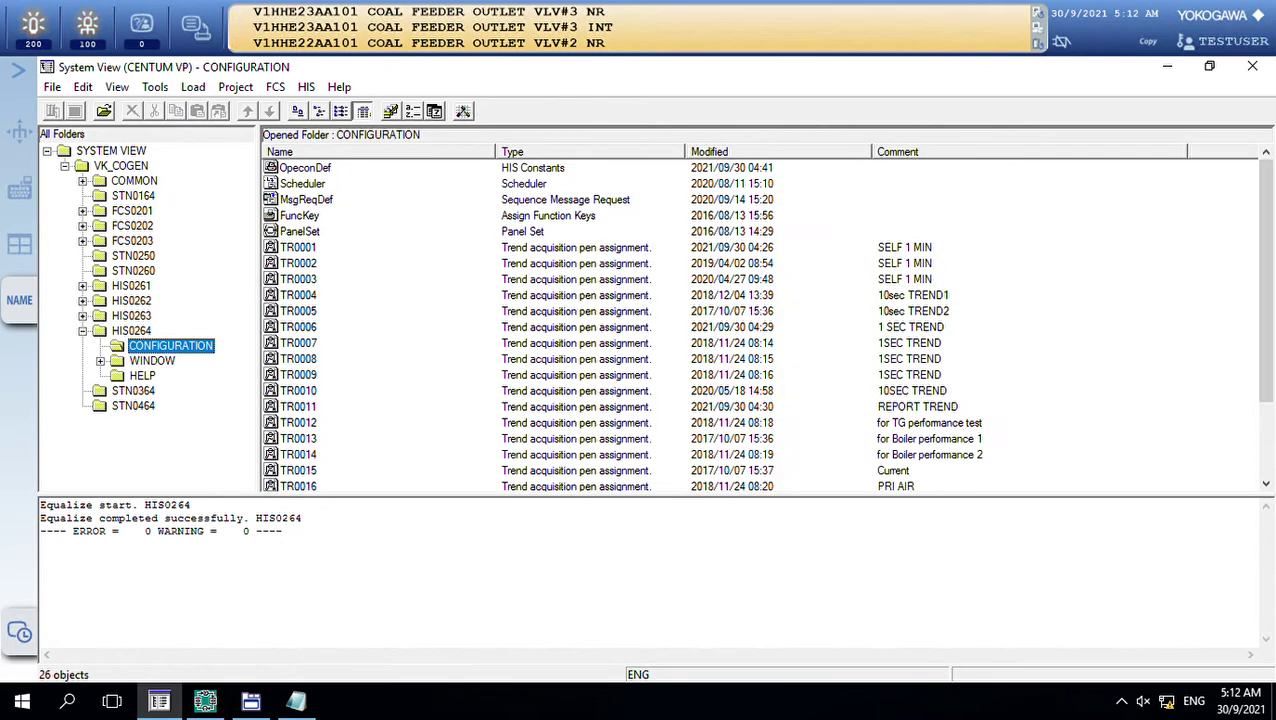
scroll(765, 325, down, 2)
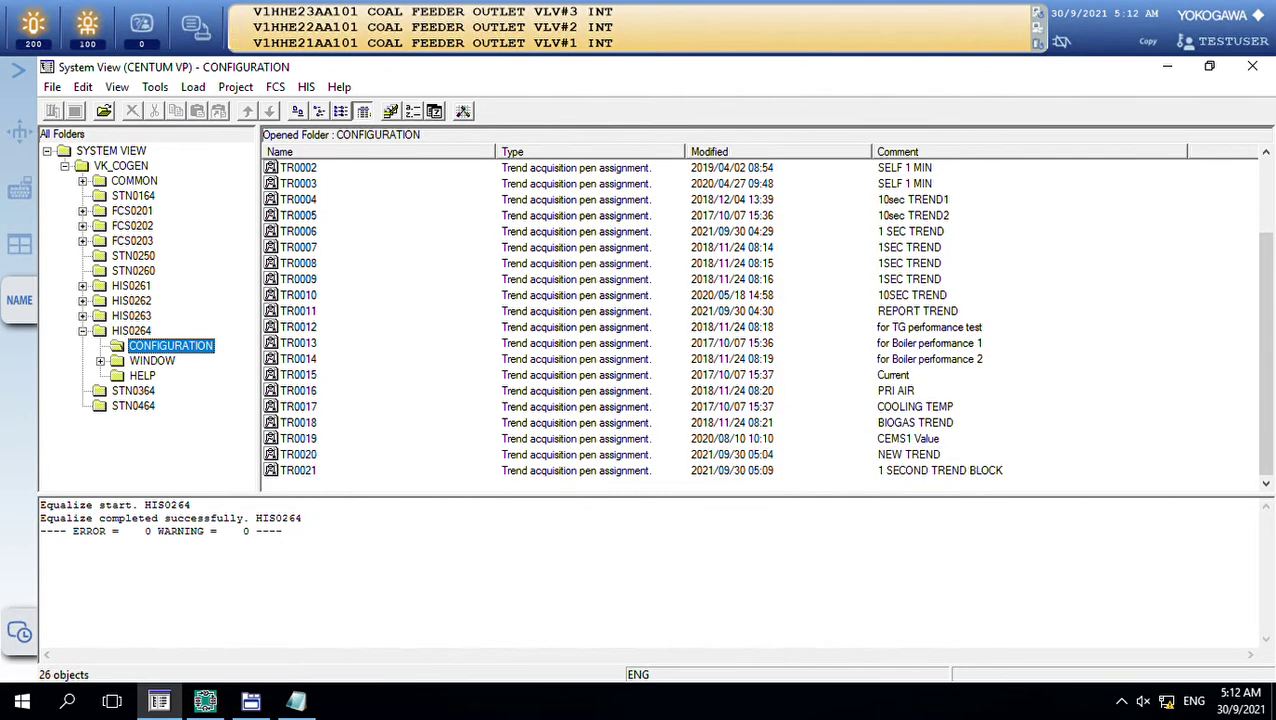
scroll(765, 325, up, 1)
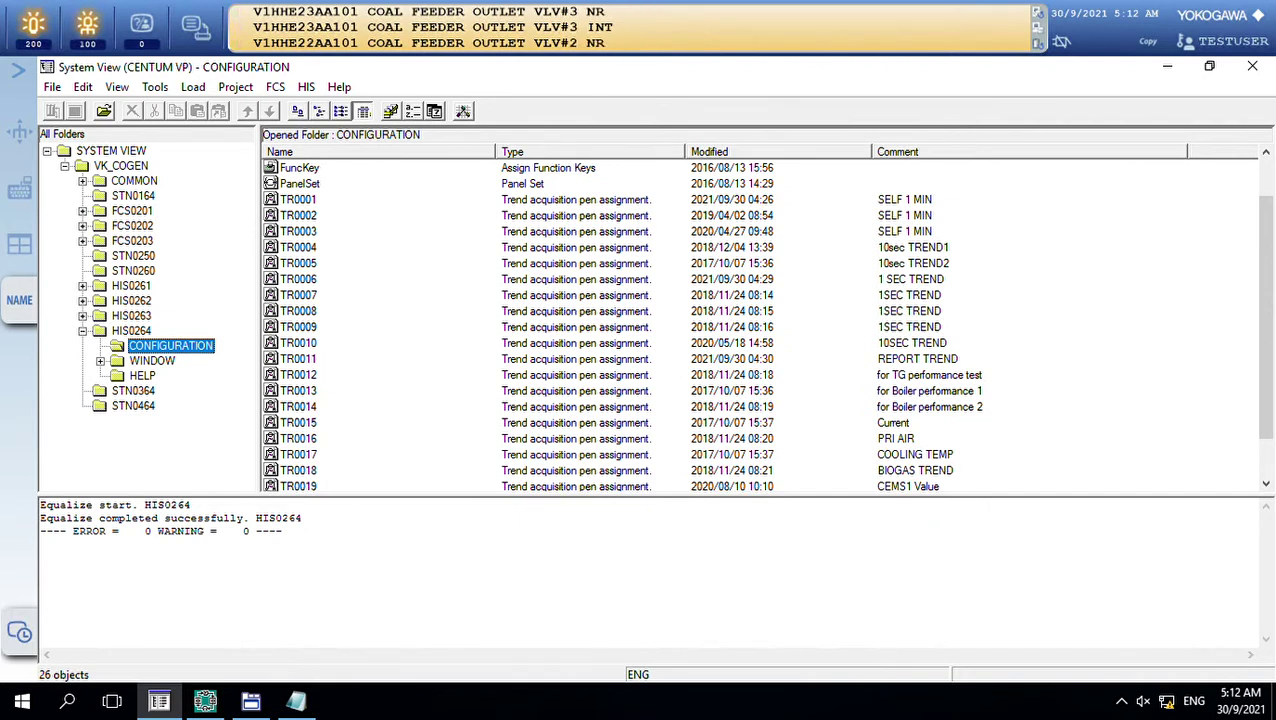
scroll(760, 320, down, 1)
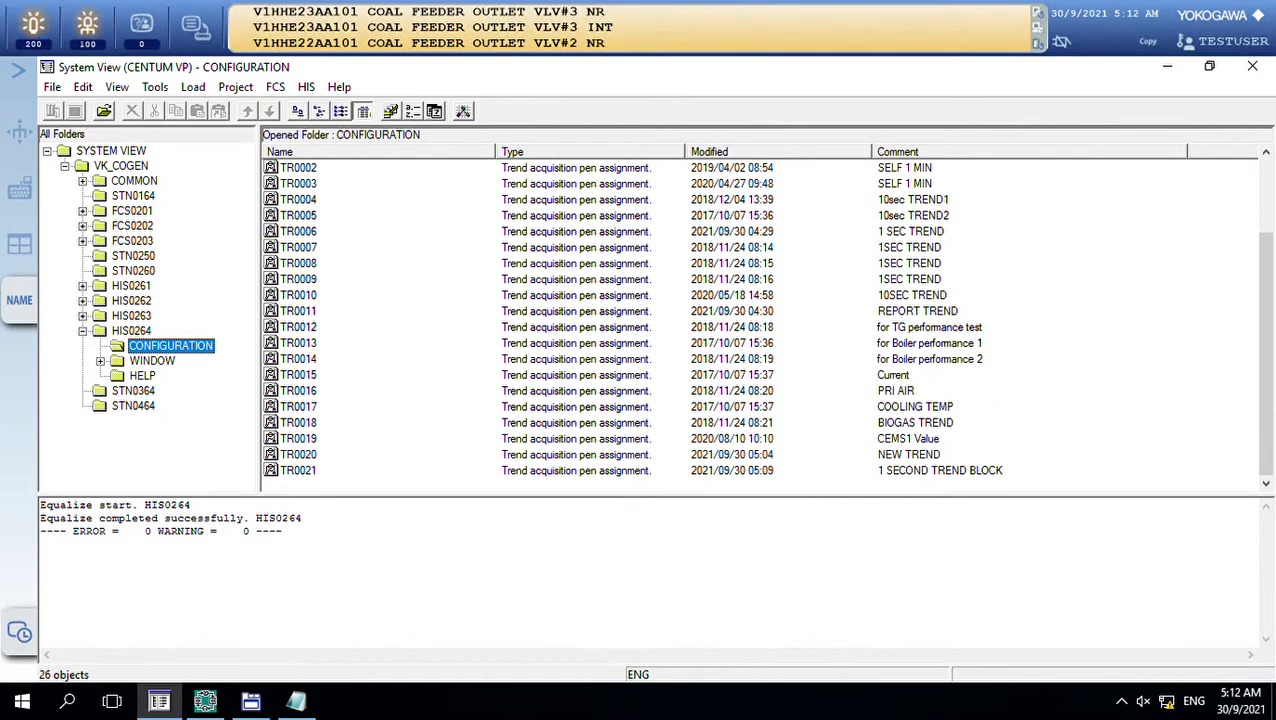
scroll(760, 320, up, 1)
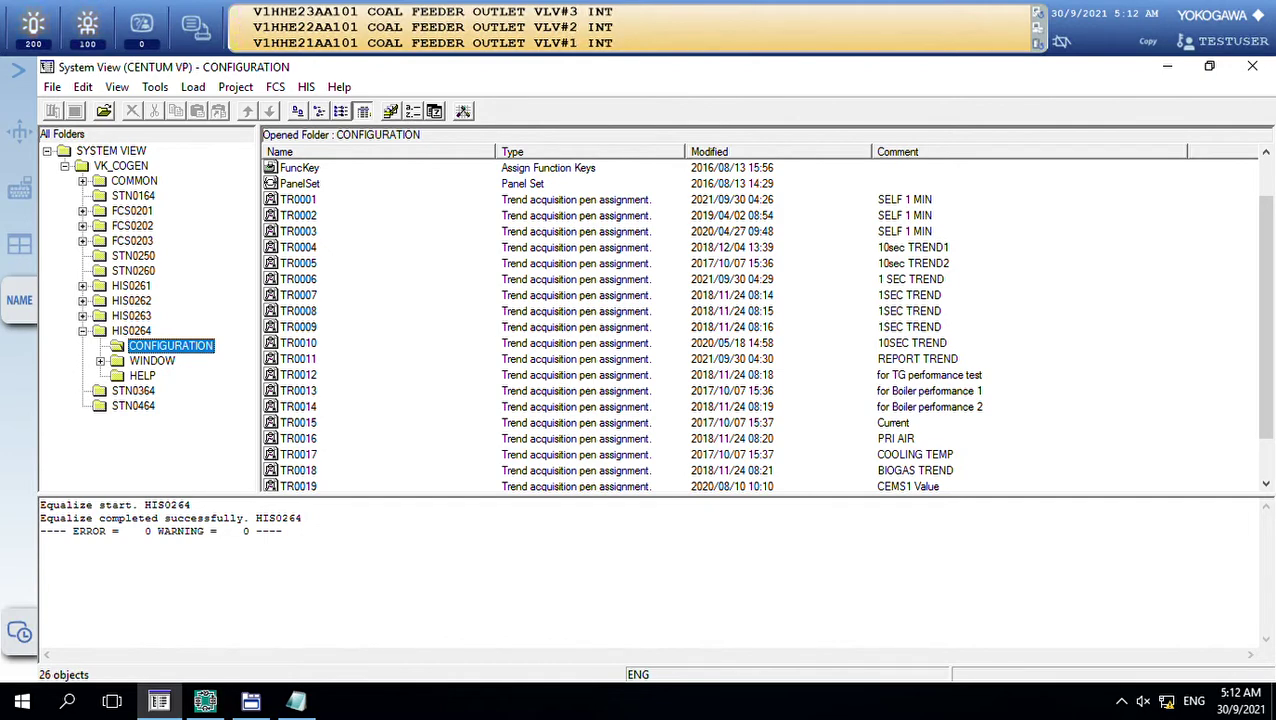
- Open trend block TR0005 and browse its acquisition groups from Group02 through Group16
double_click(298, 263)
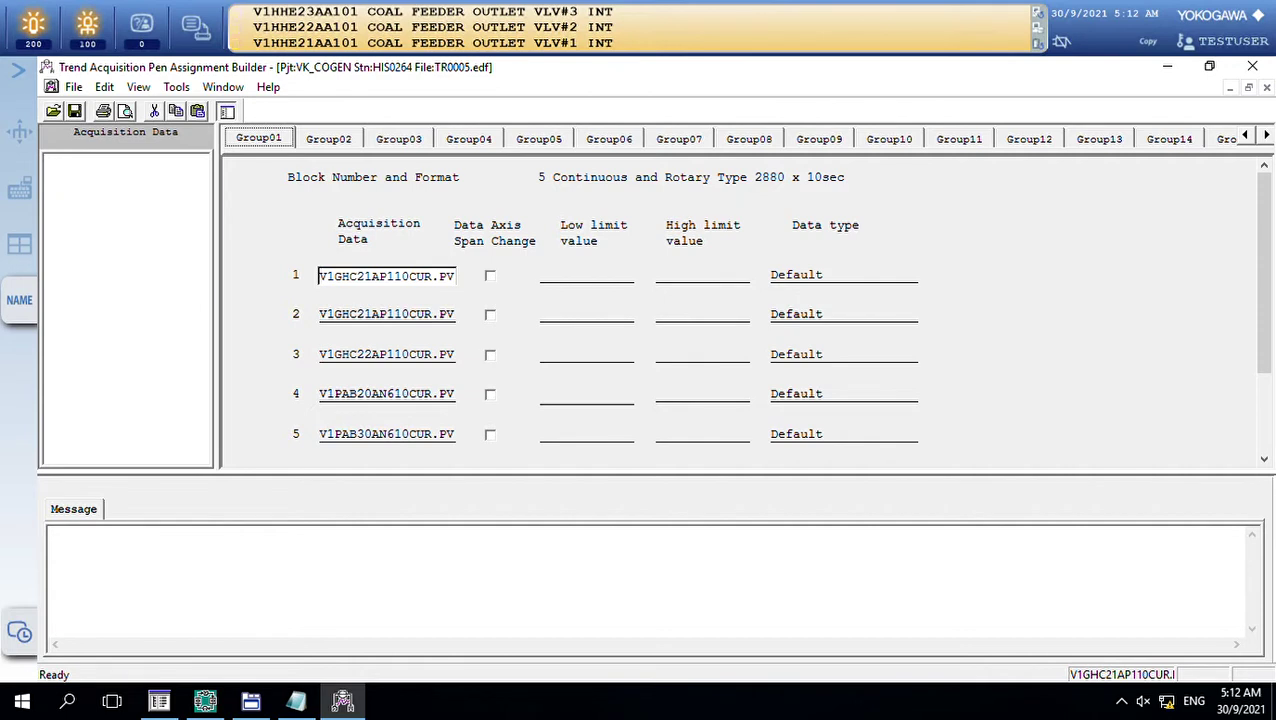
click(328, 139)
click(398, 139)
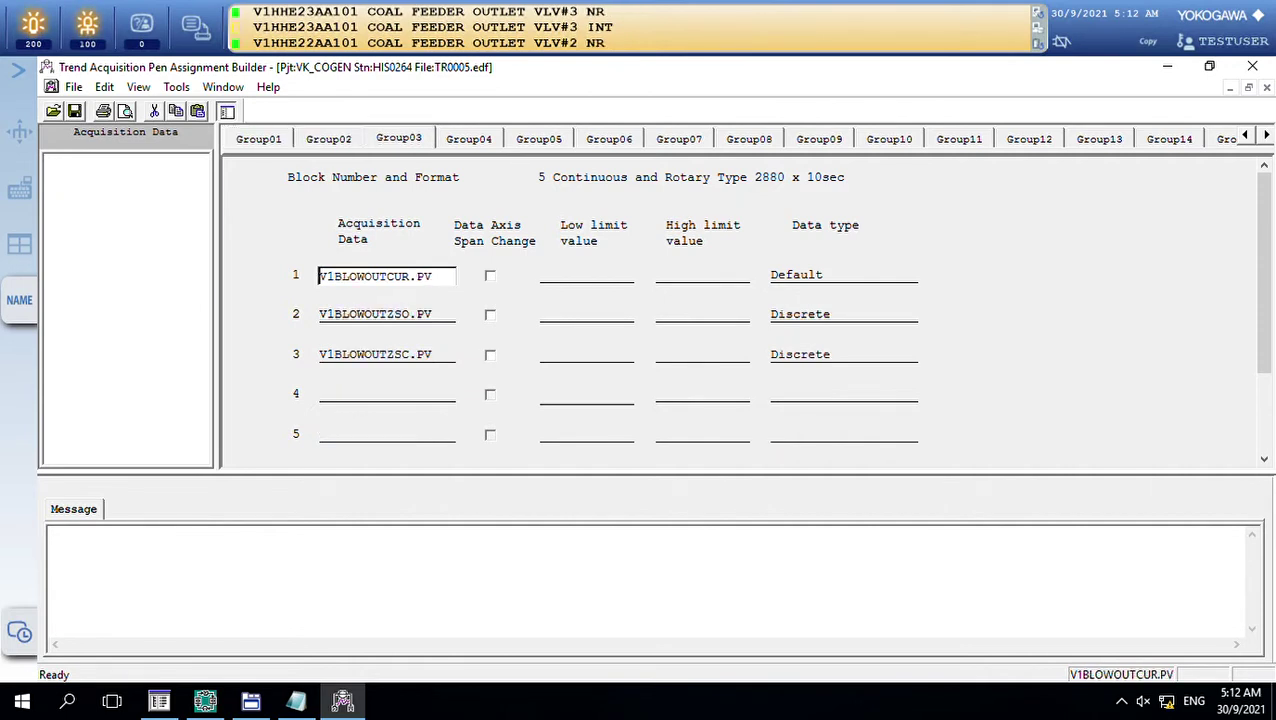
click(468, 139)
click(1265, 135)
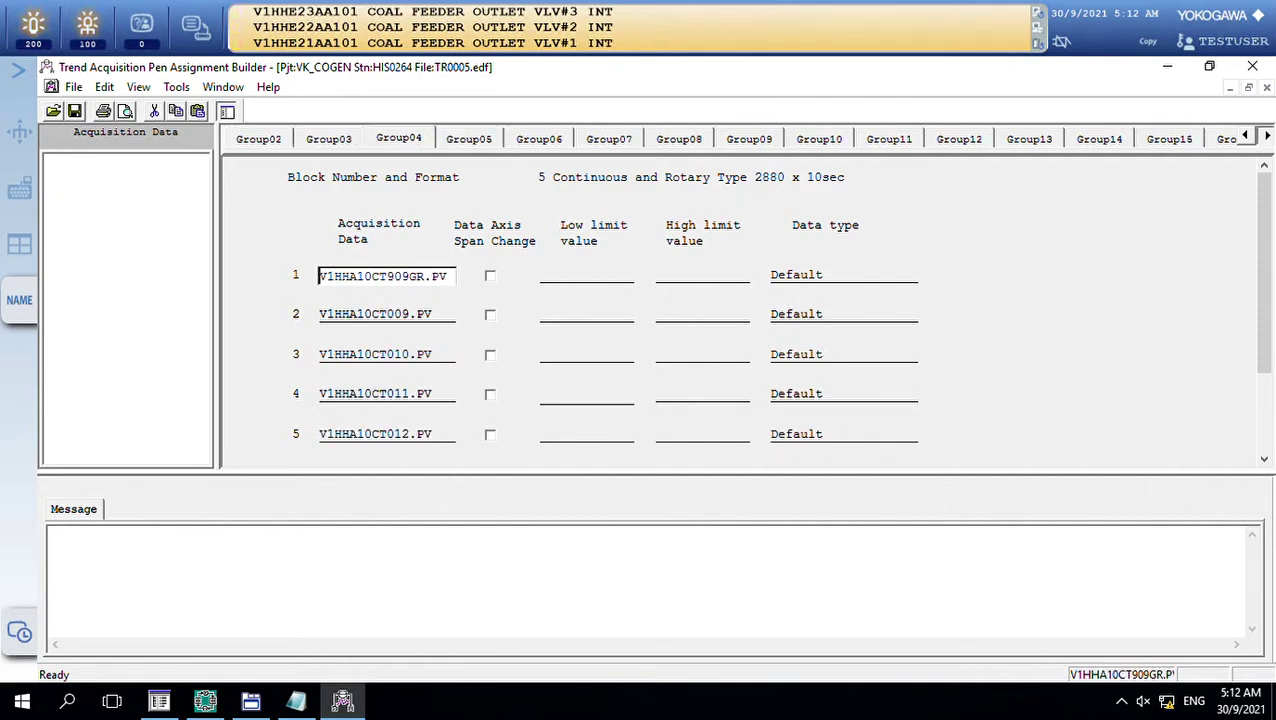
click(1265, 135)
click(1168, 139)
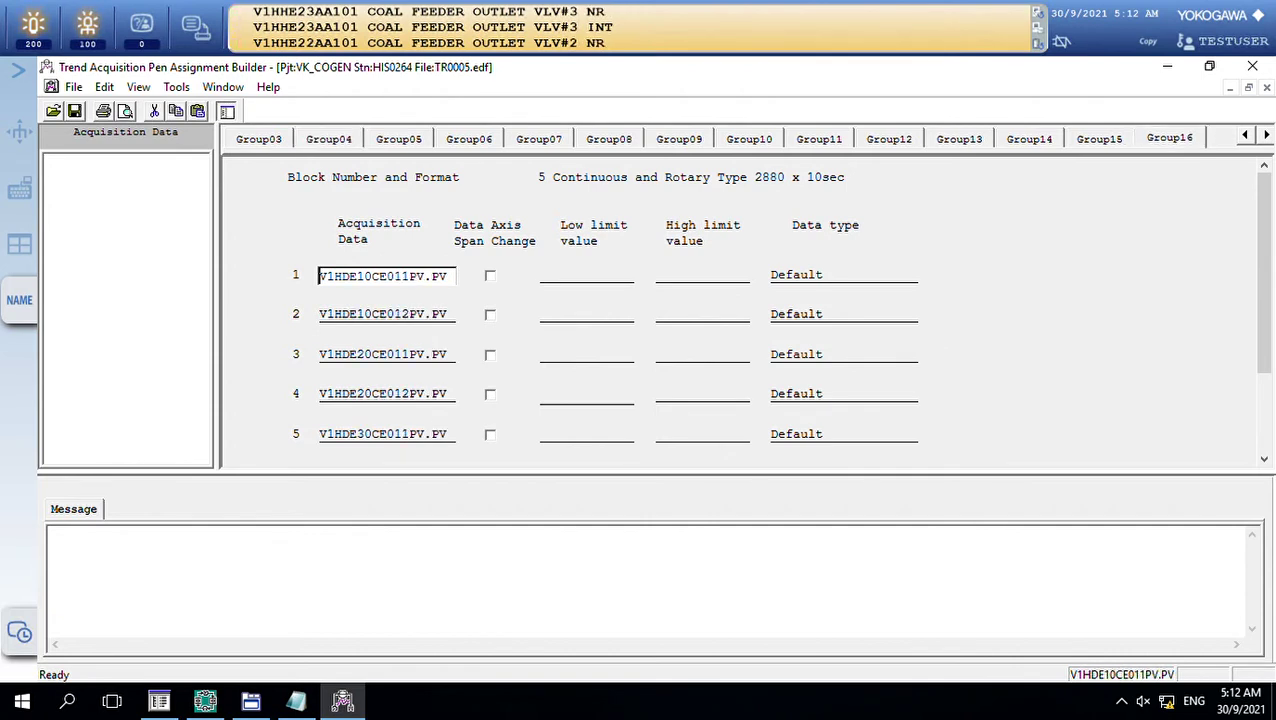
- Examine all eight pen assignments of Group16, look at Group04, and close the Trend Acquisition Pen Assignment Builder
scroll(740, 310, down, 2)
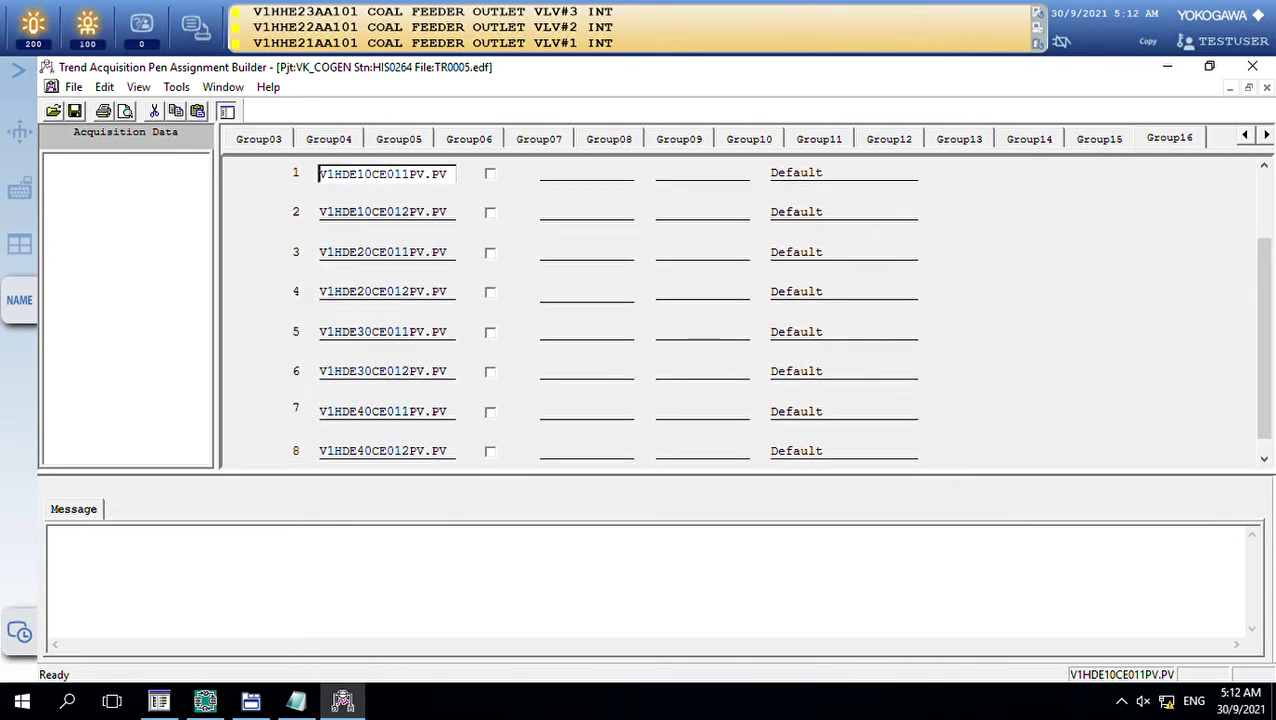
scroll(740, 310, down, 1)
scroll(740, 310, up, 1)
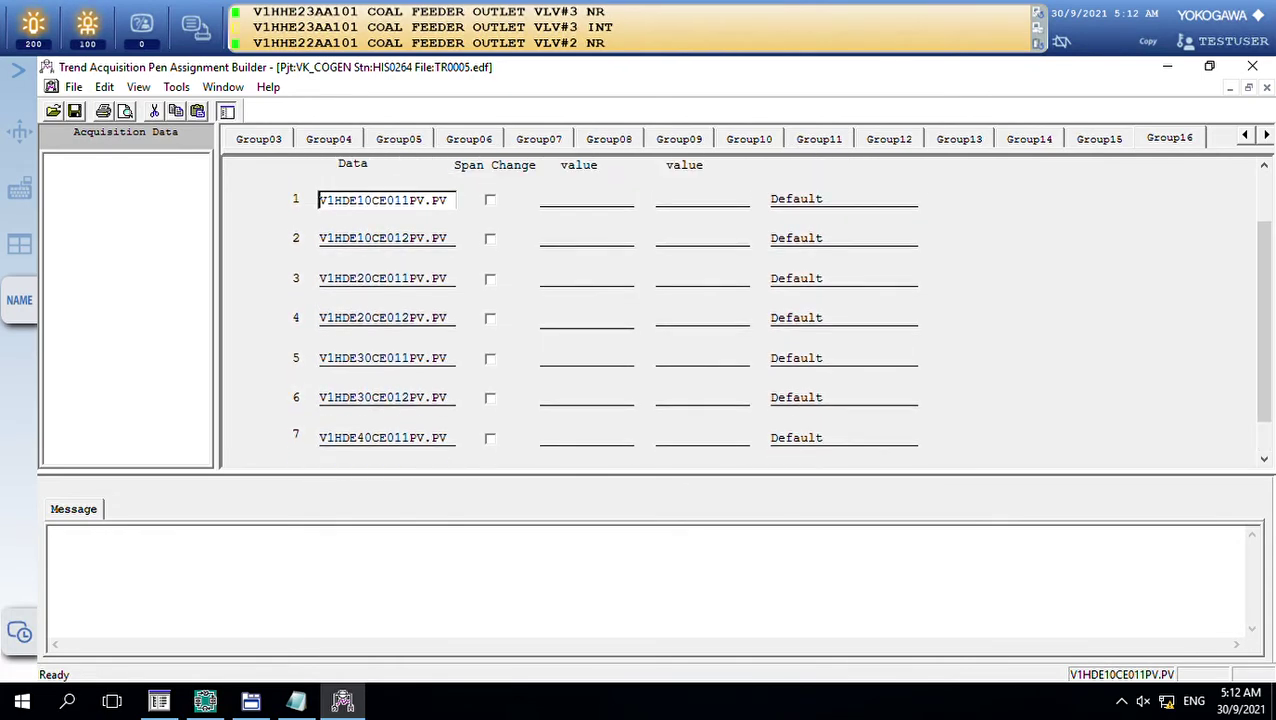
scroll(740, 310, down, 1)
scroll(740, 310, down, 1)
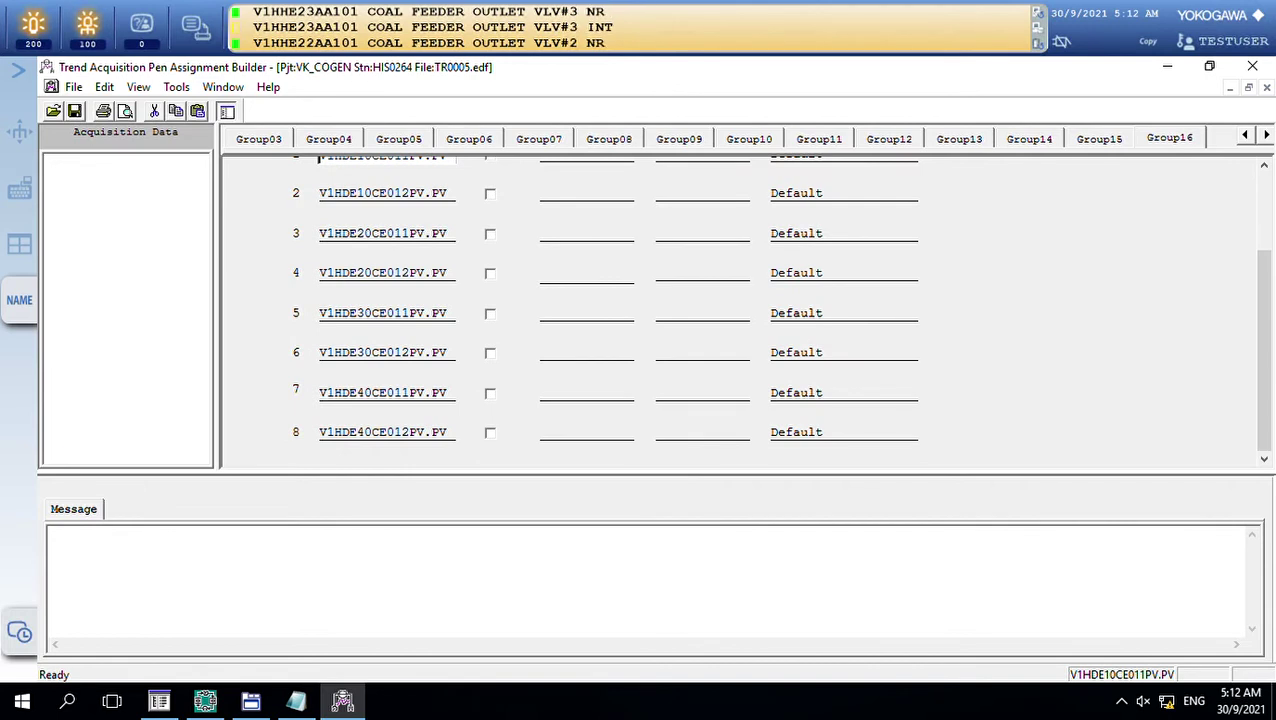
scroll(740, 310, up, 2)
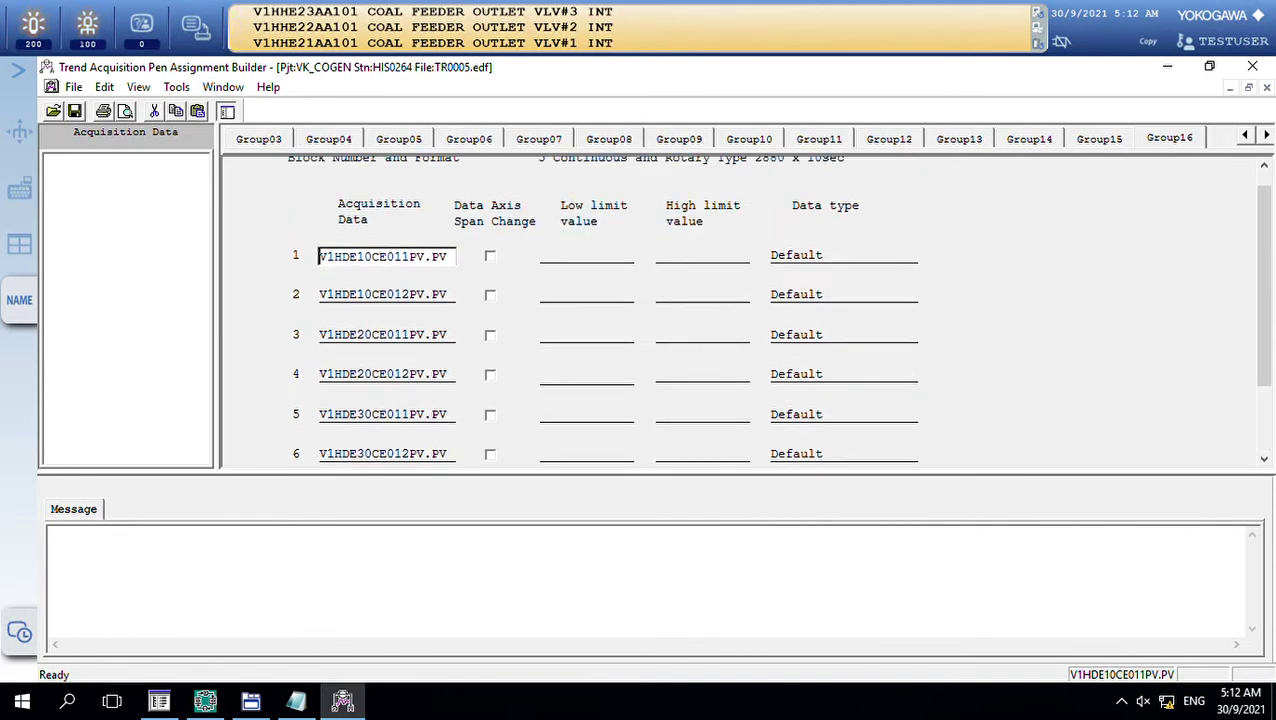
click(258, 138)
key(ctrl+Tab)
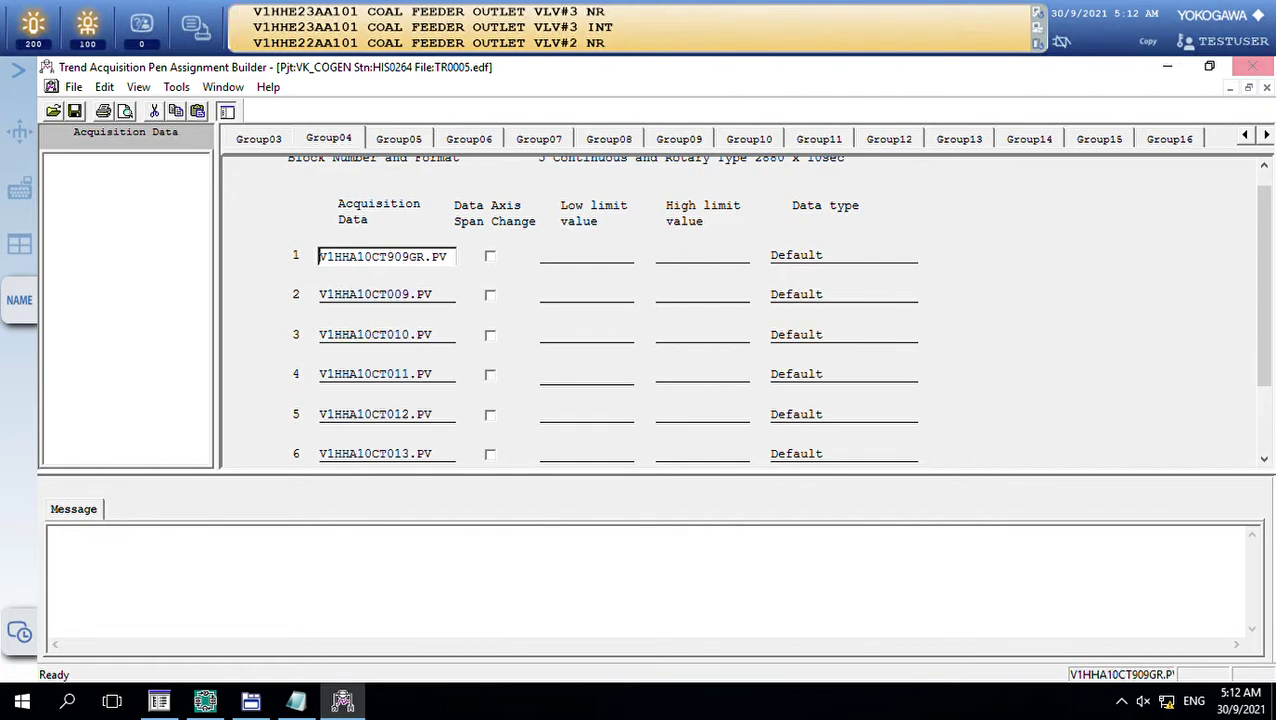
click(1252, 66)
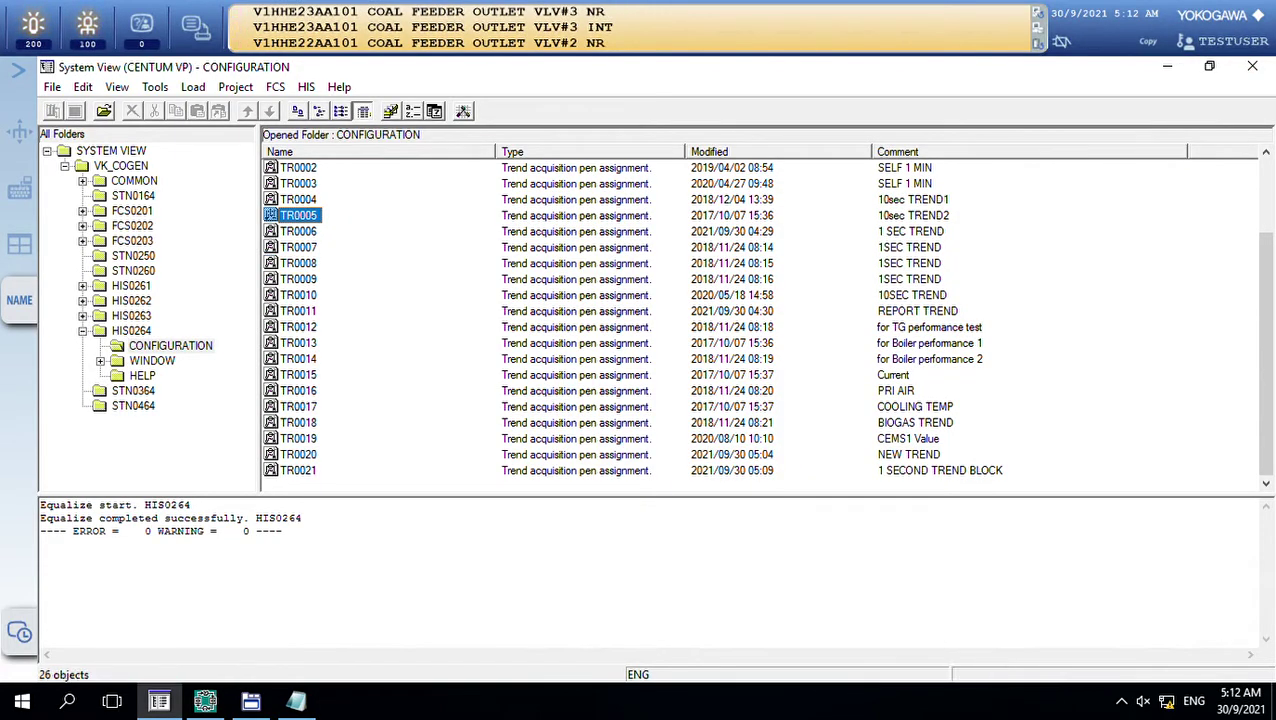
- Start creating a new trend acquisition pen assignment in HIS0264's CONFIGURATION folder
right_click(163, 345)
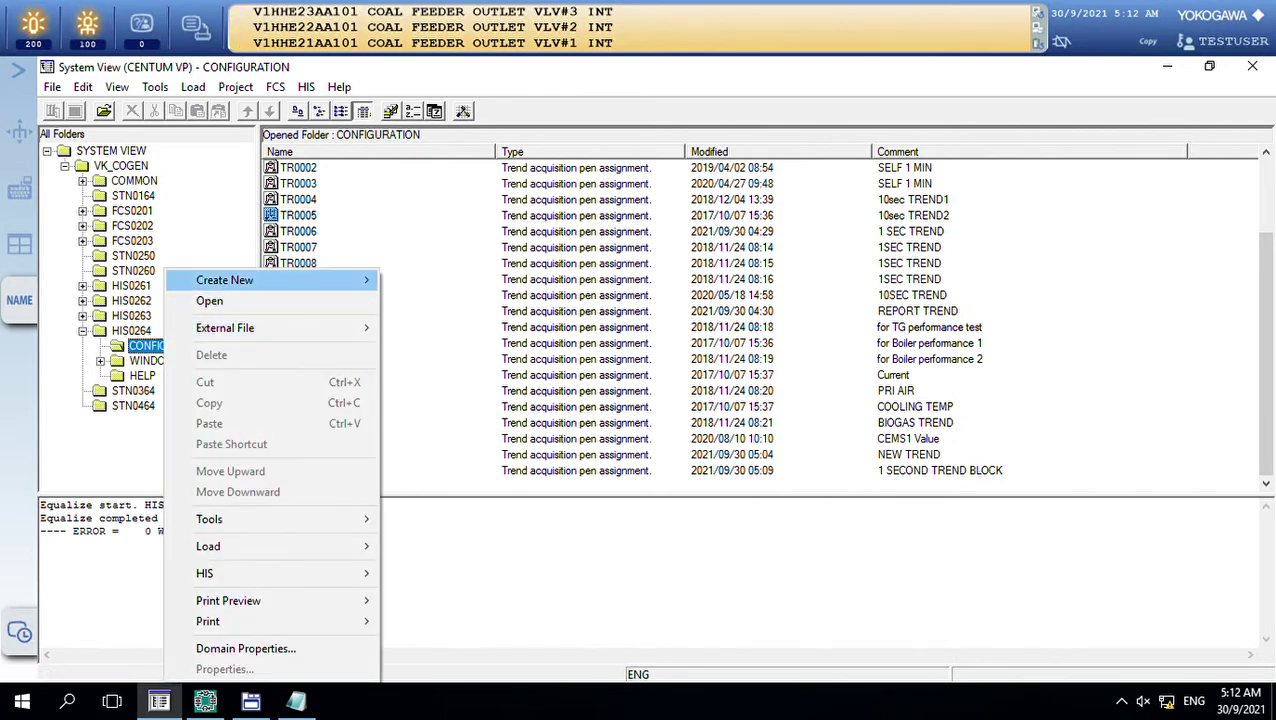
mouse_move(225, 280)
click(495, 410)
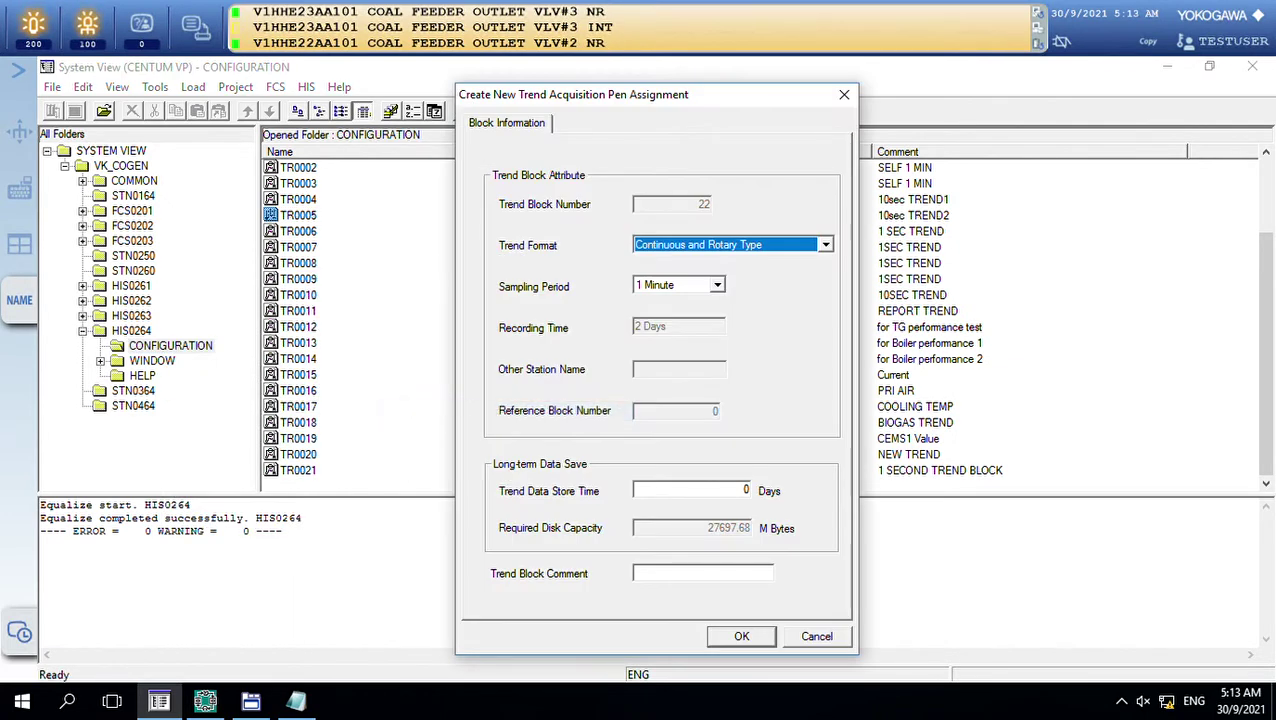
drag(650, 94, 682, 68)
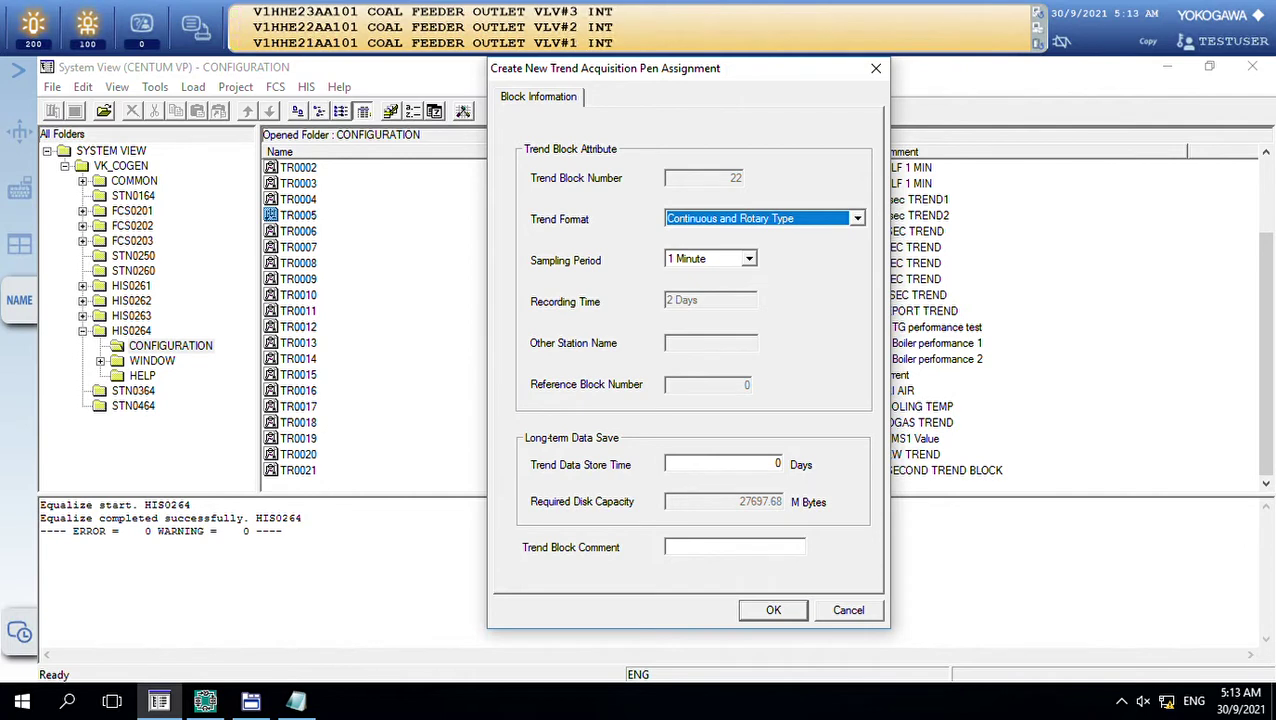
- Examine the available trend formats for the new trend block
click(857, 218)
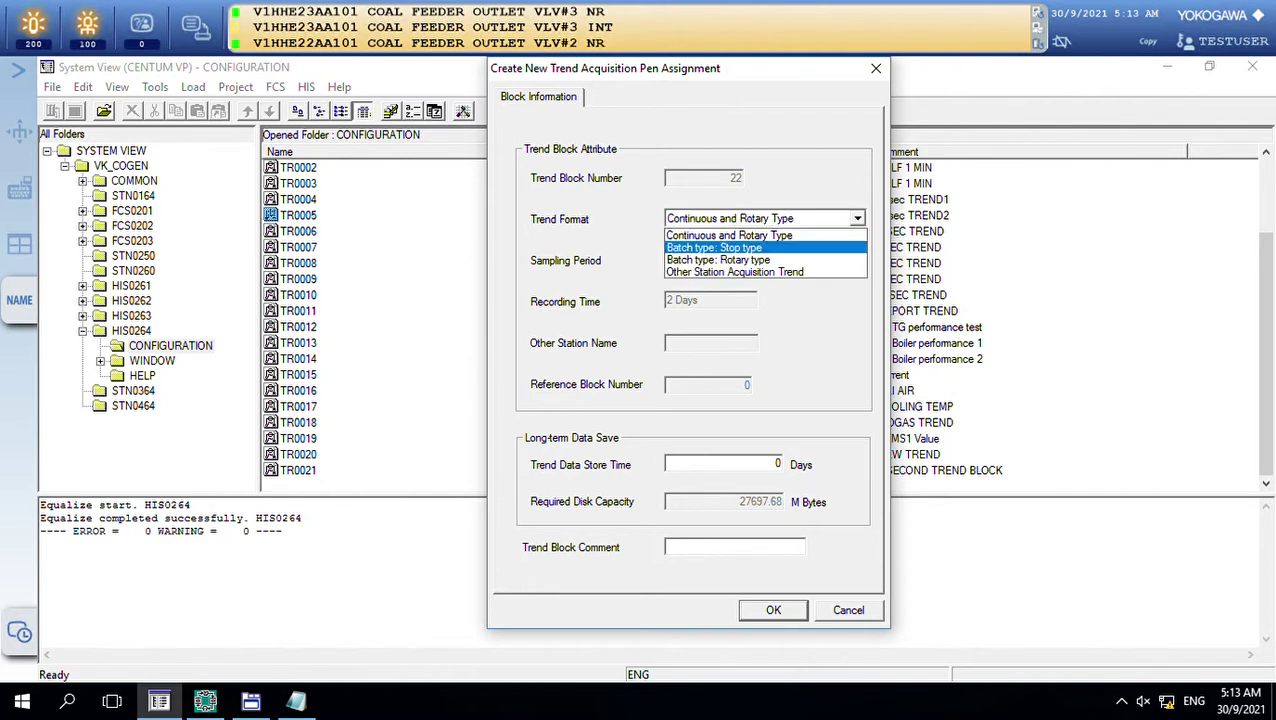
key(Down)
key(Down)
key(Up)
key(Up)
key(Up)
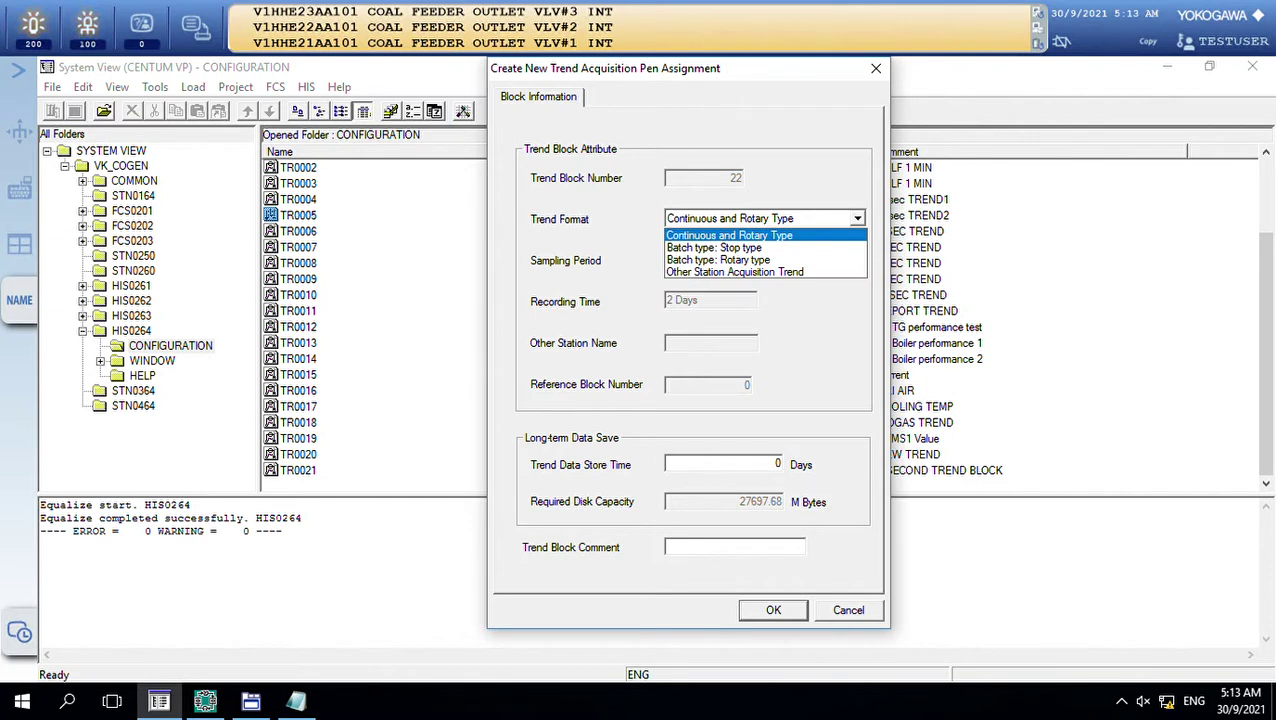
key(Down)
key(Up)
key(Down)
key(Up)
key(Down)
key(Down)
key(Down)
key(Up)
key(Up)
key(Up)
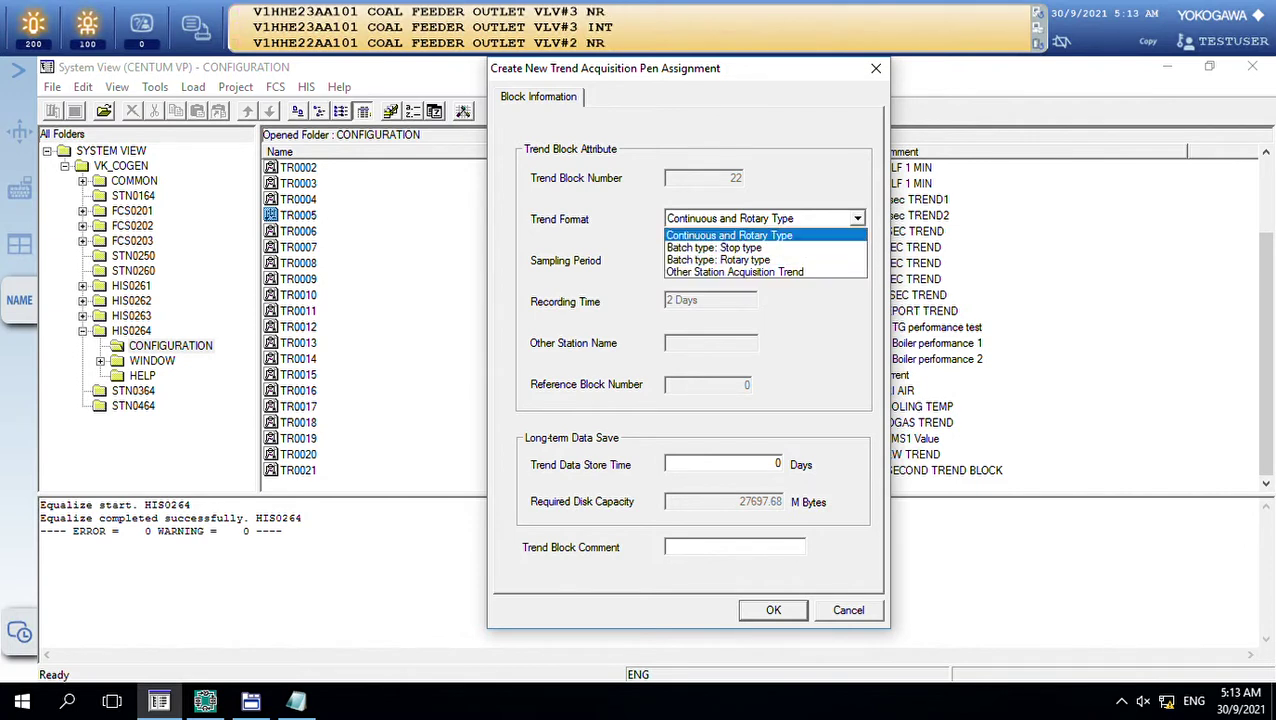
key(Down)
key(Down)
key(Down)
key(Up)
key(Down)
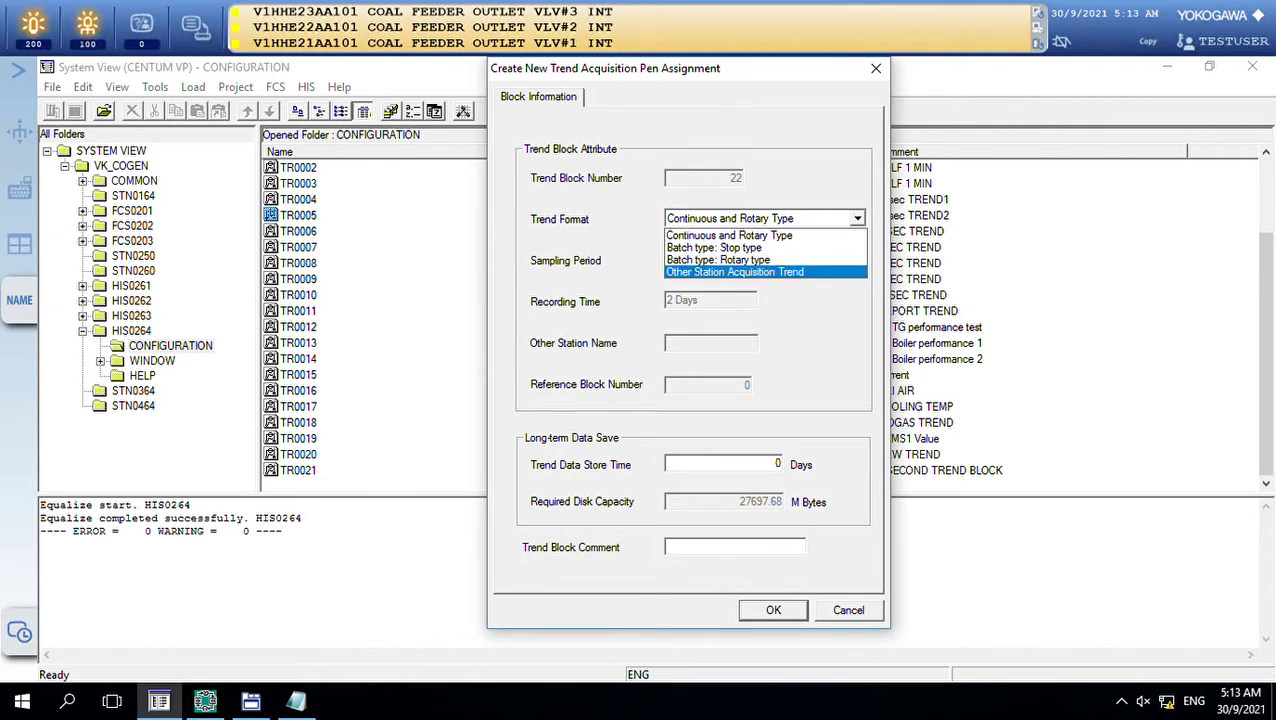
key(Up)
key(Up)
key(Up)
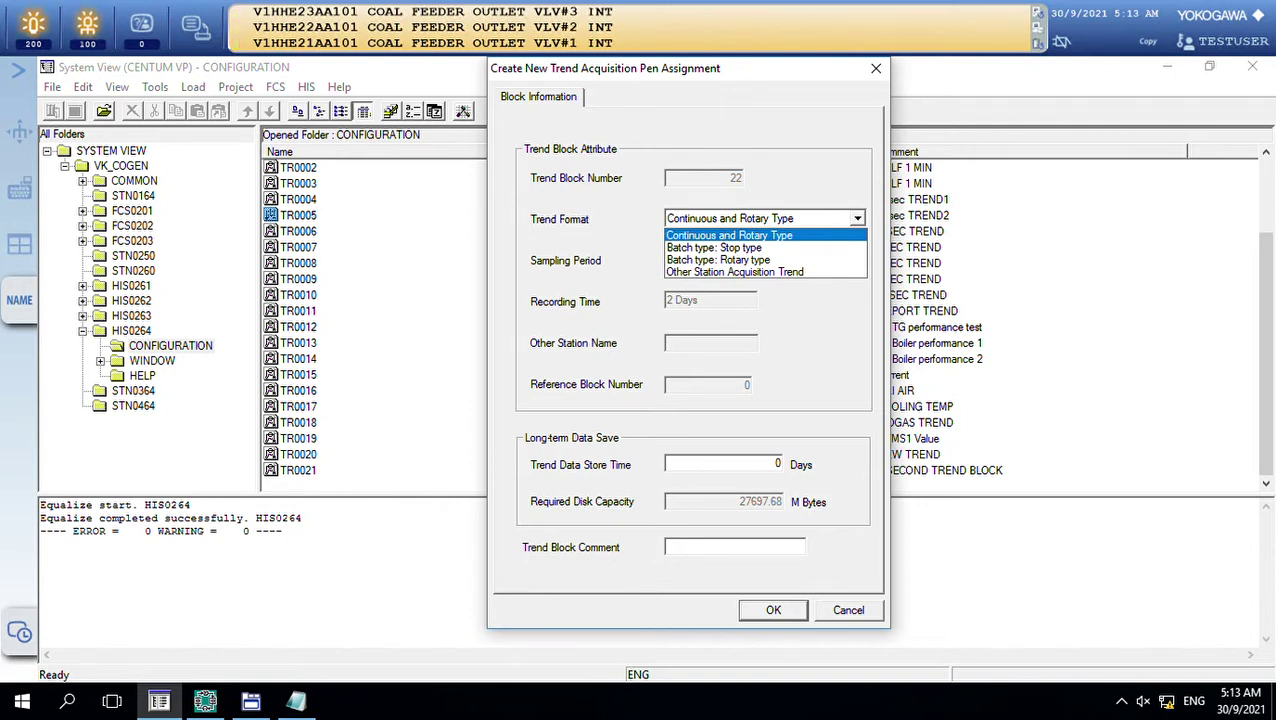
- Set the new block's trend format to Other Station Acquisition Trend
key(Down)
key(Down)
key(Down)
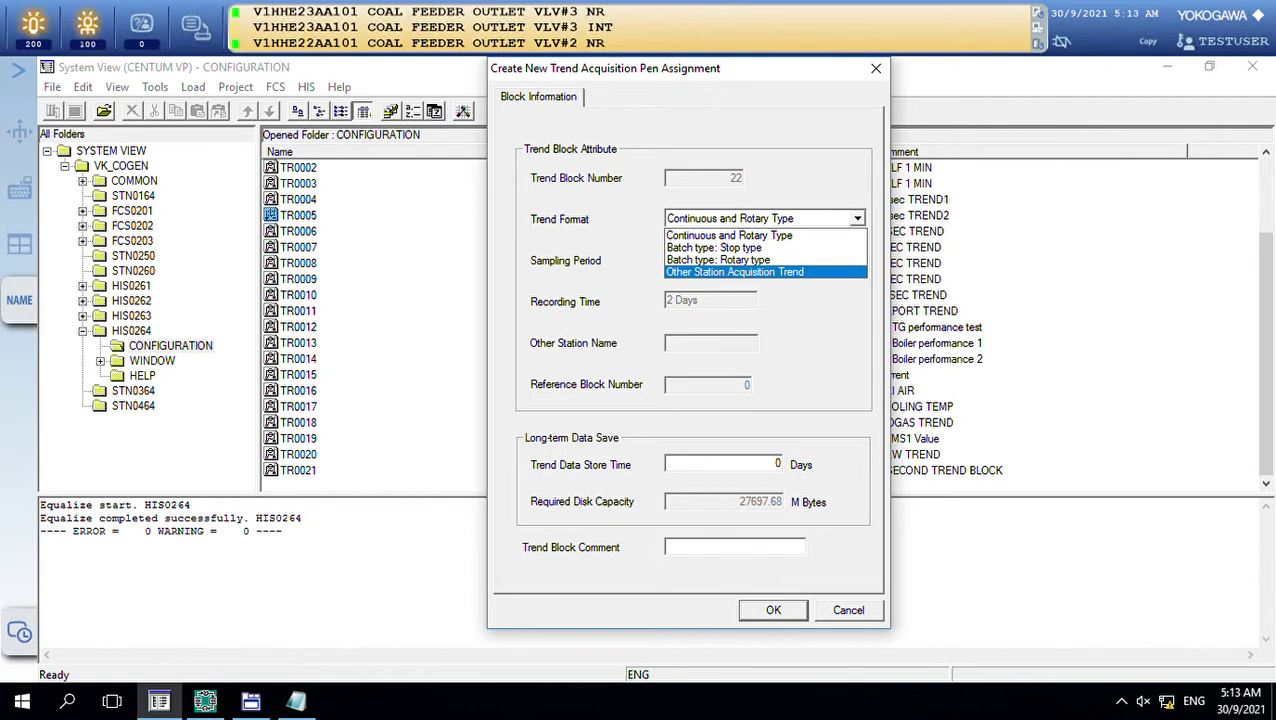
key(Return)
- Enter HIS0163 as the other station name for the new trend block
click(744, 384)
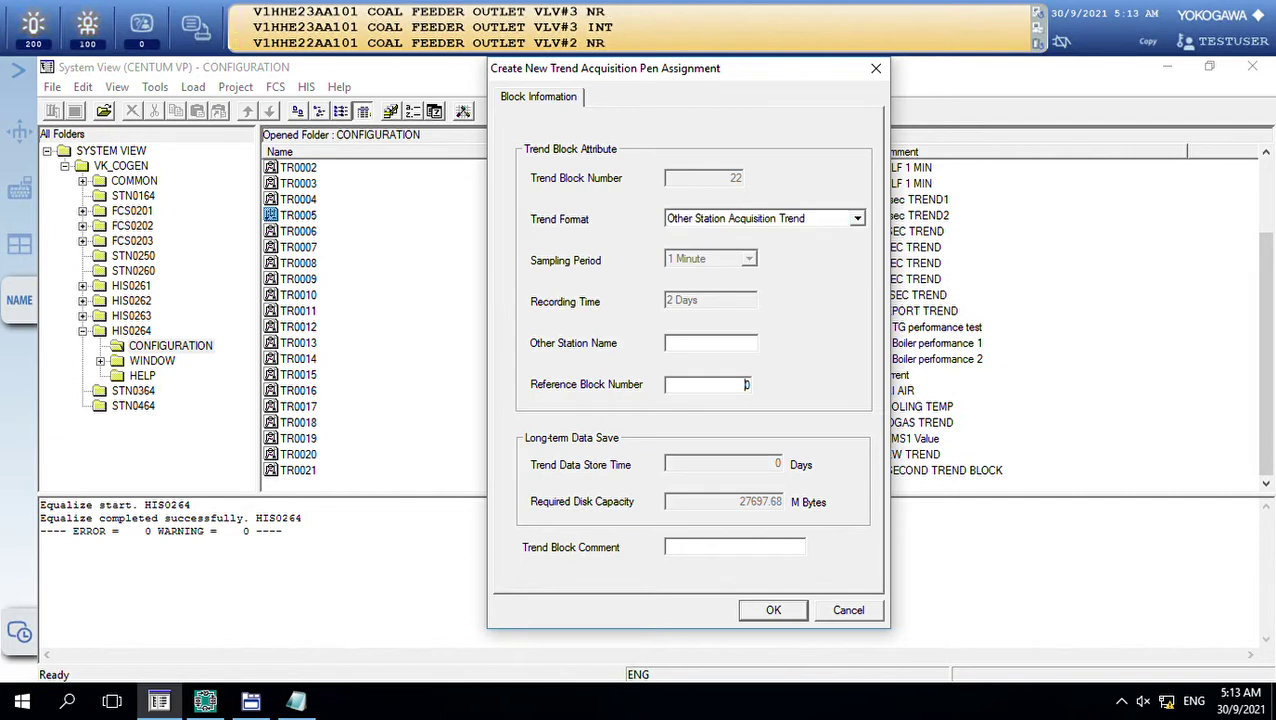
click(667, 343)
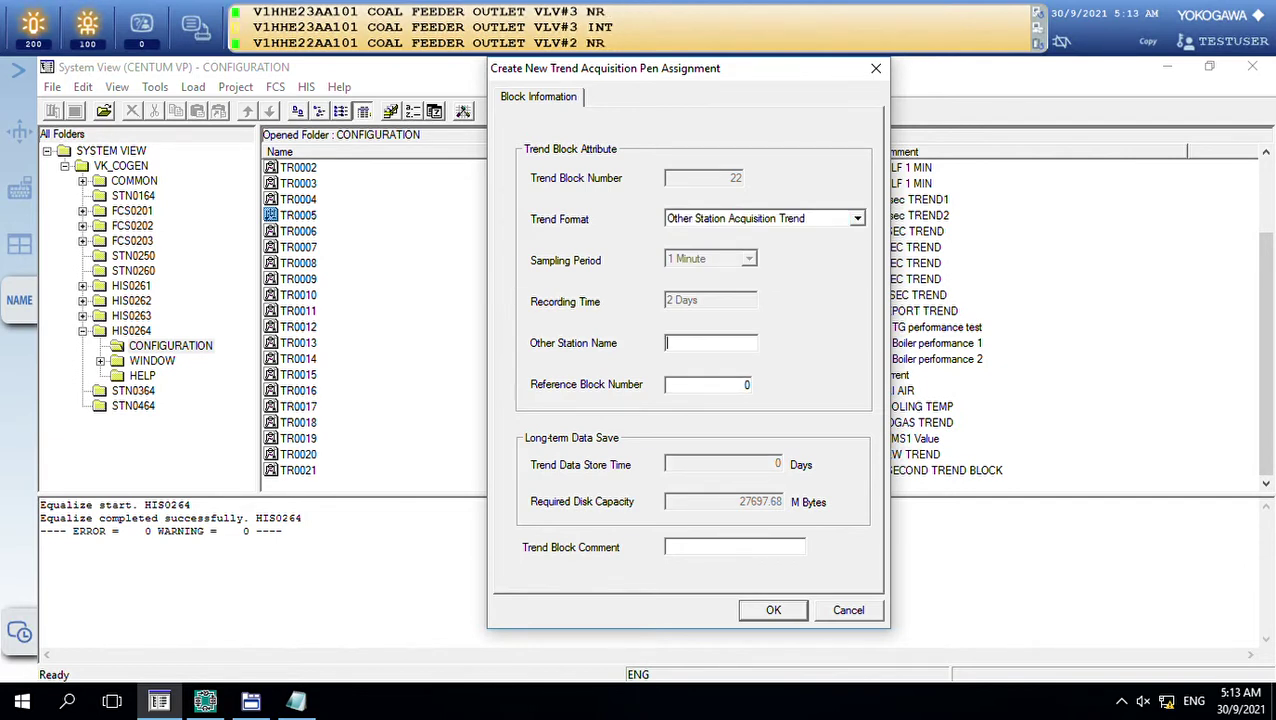
text(his)
key(super)
key(super)
key(BackSpace)
key(BackSpace)
key(BackSpace)
text(his)
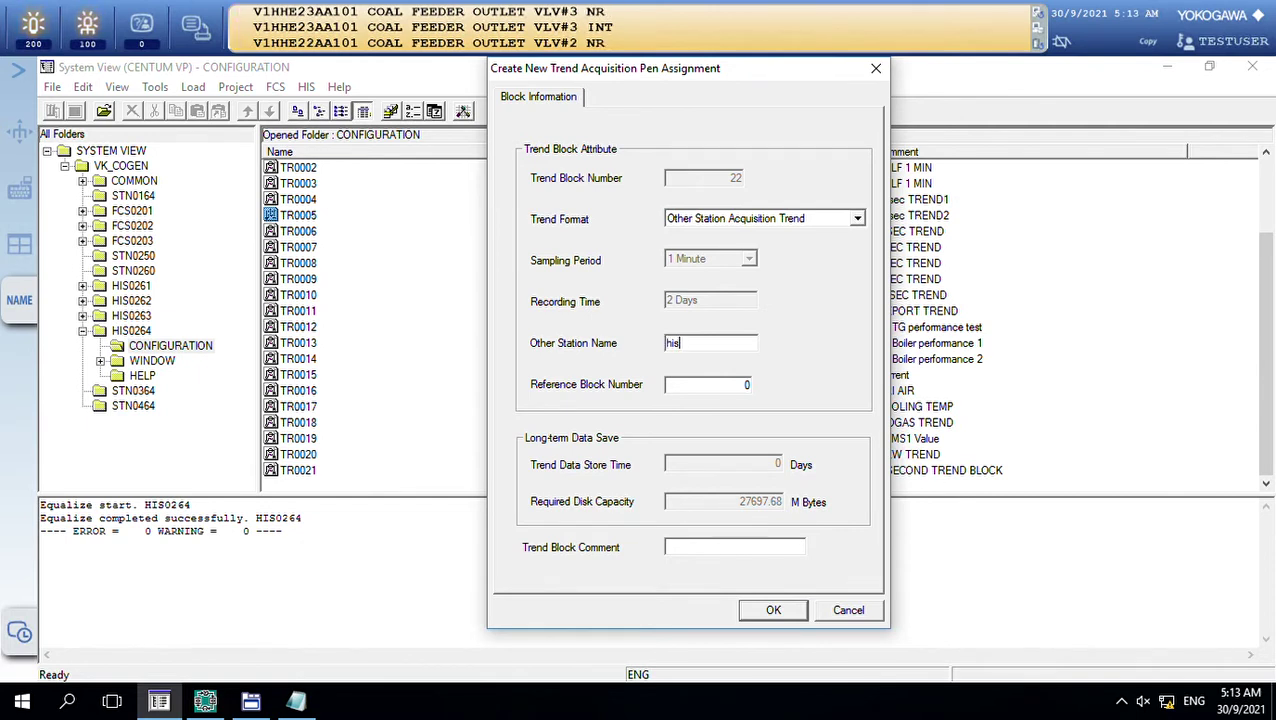
key(BackSpace)
key(BackSpace)
key(BackSpace)
text(HIS)
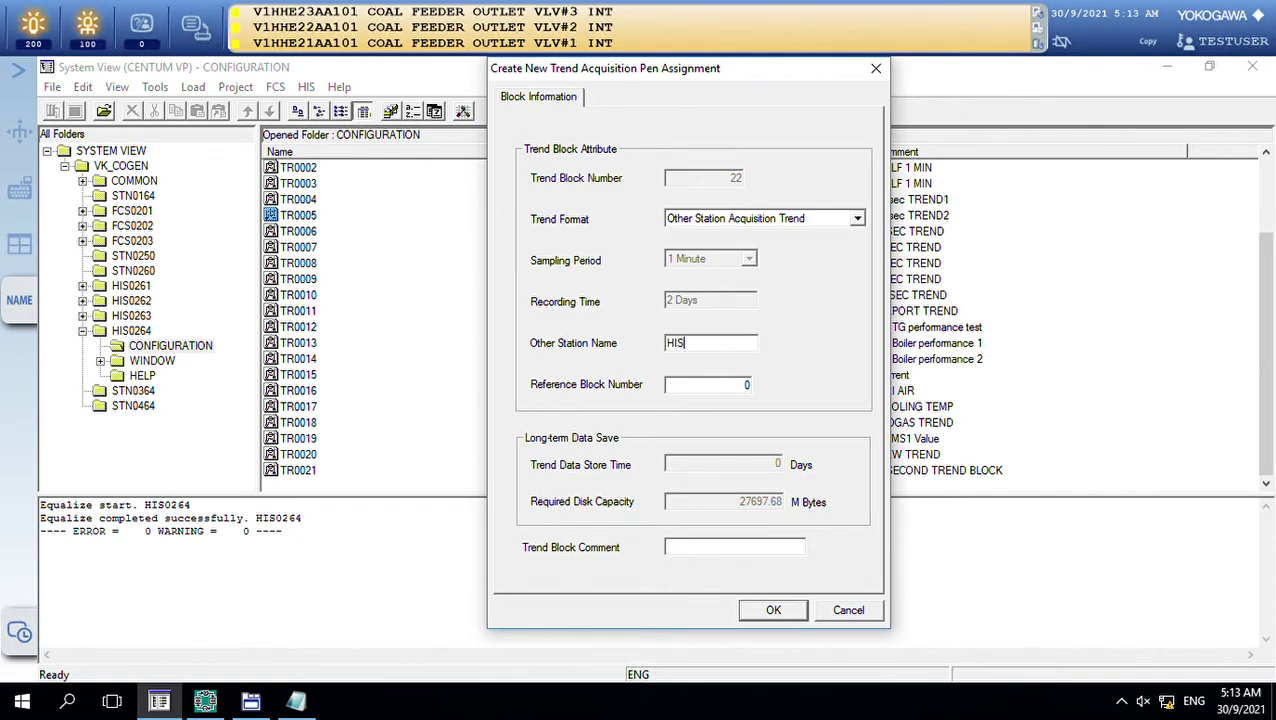
text(0163)
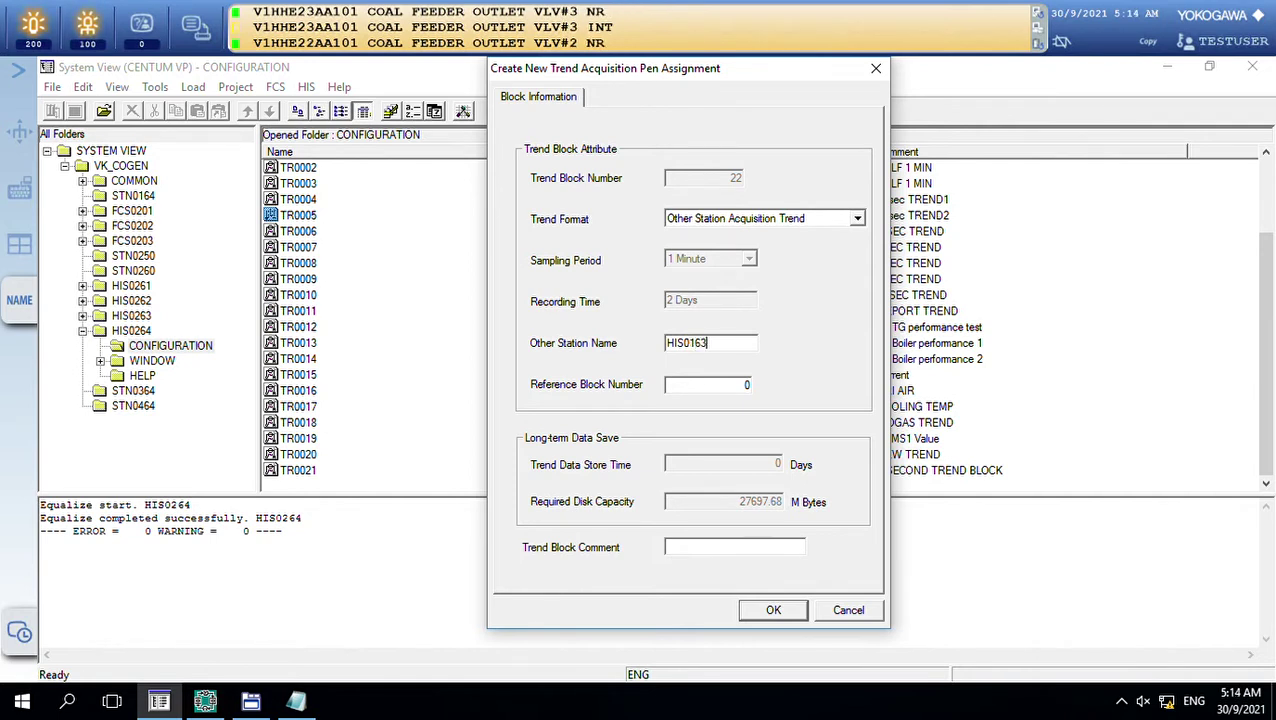
- Set the new block's trend format to Continuous and Rotary Type
click(856, 218)
key(Up)
key(Up)
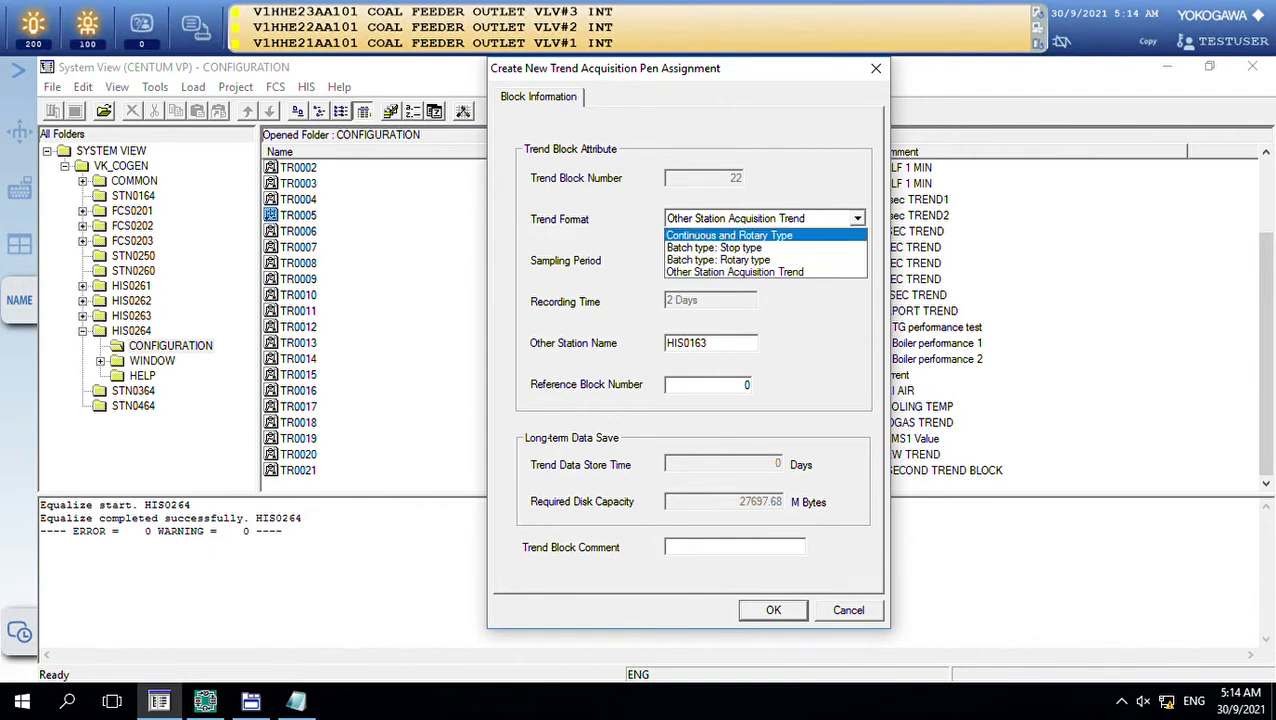
key(Return)
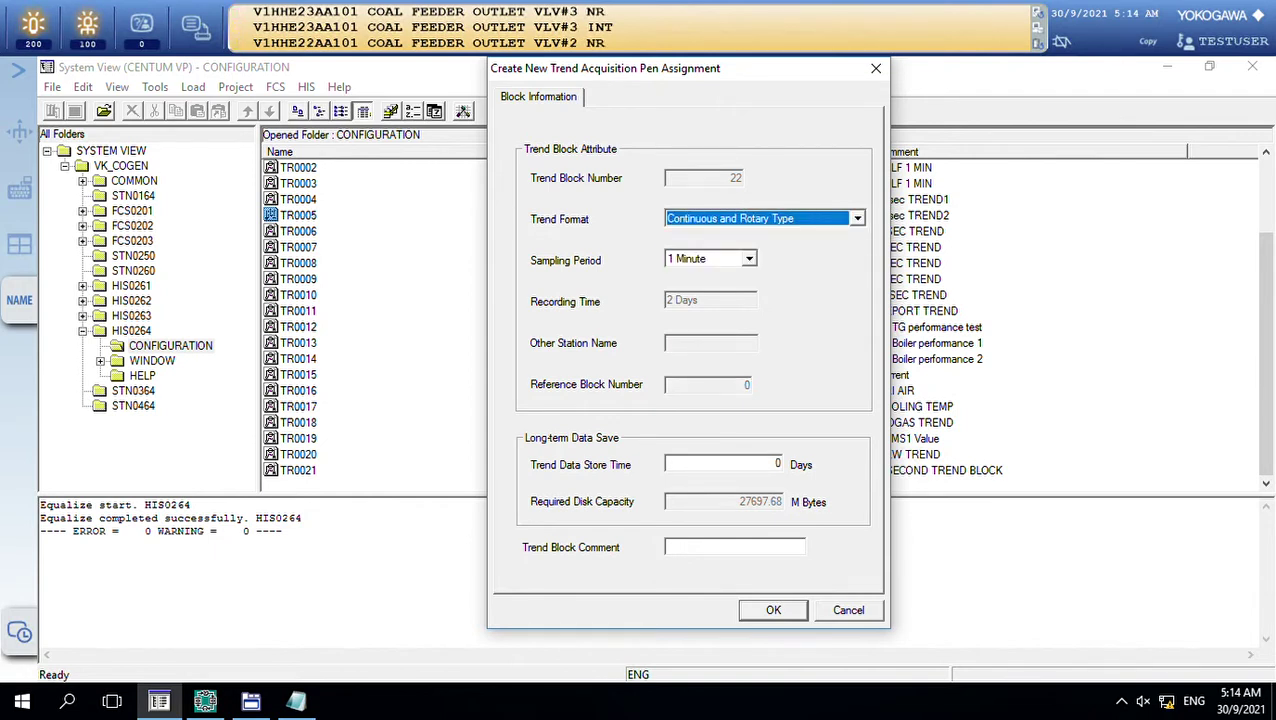
- Set the new trend block's sampling period to 1 Second
click(777, 464)
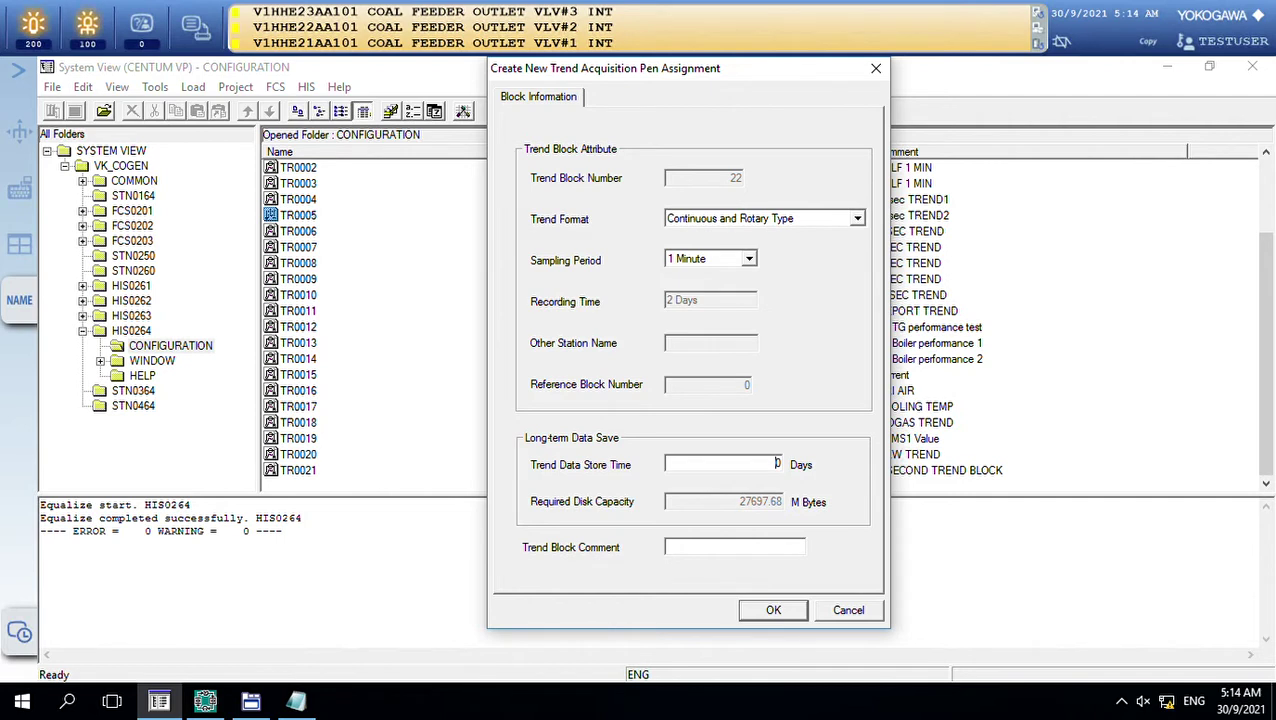
click(748, 259)
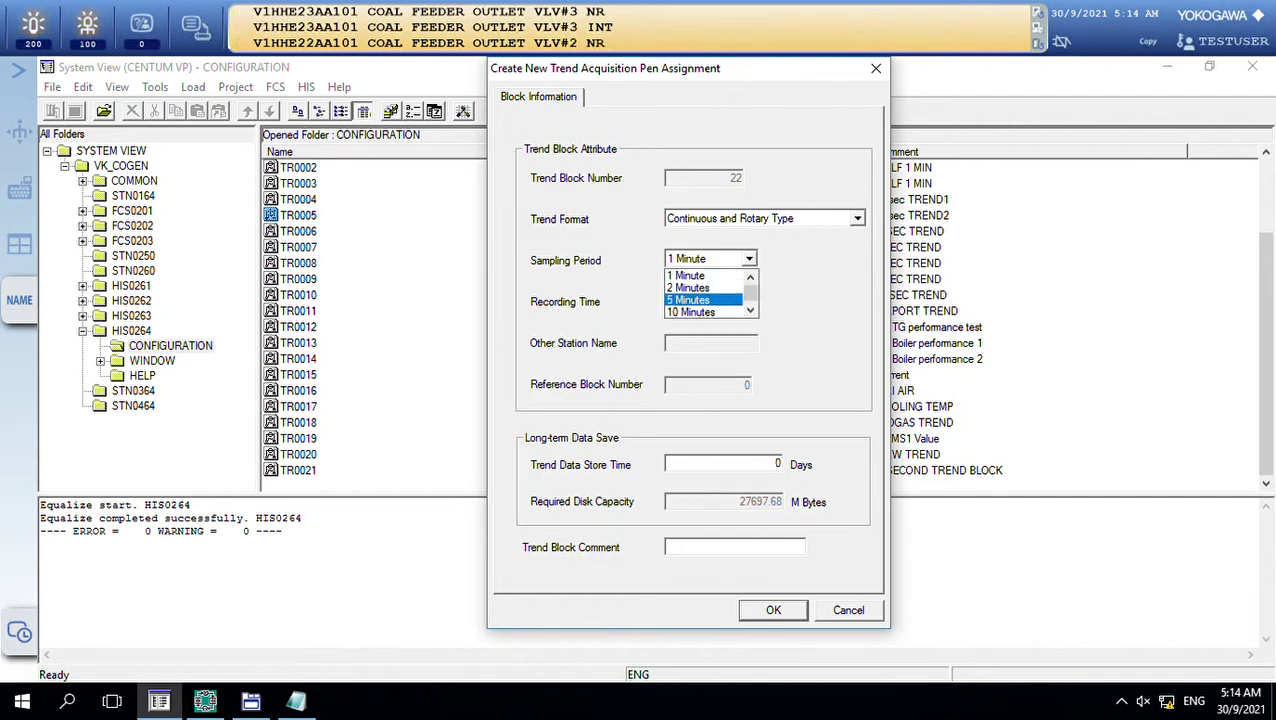
scroll(705, 293, down, 1)
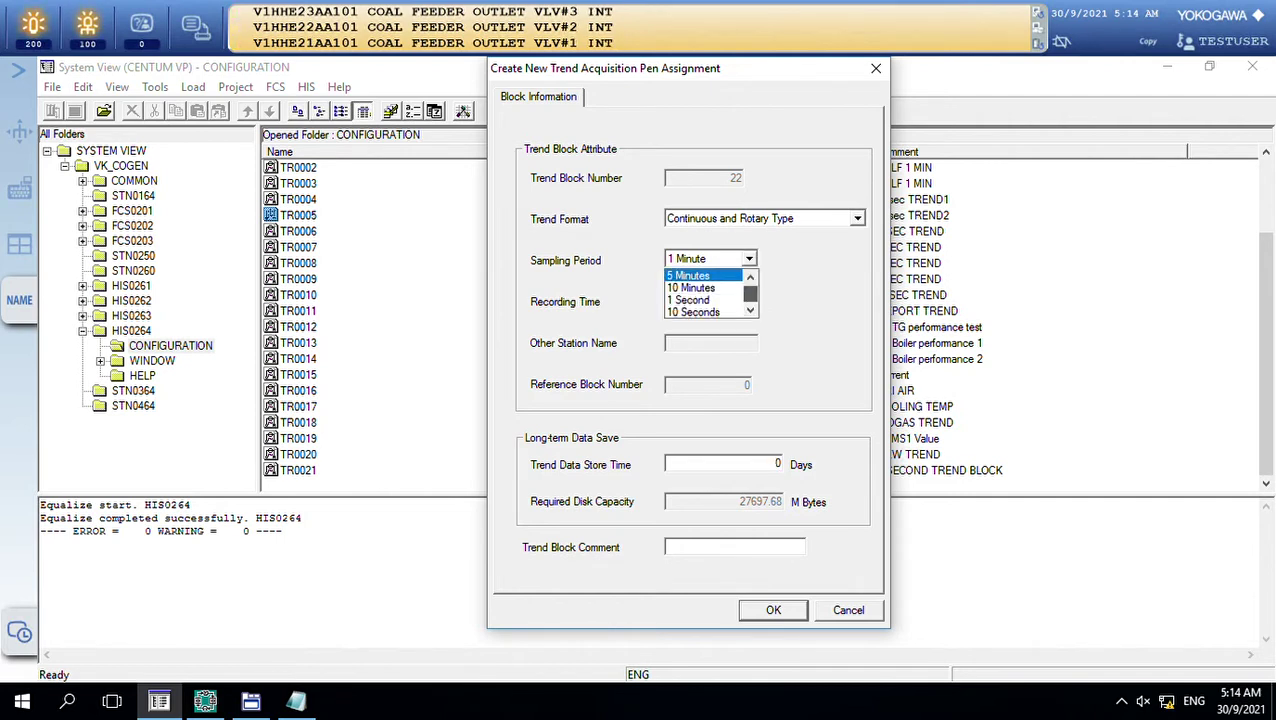
key(Down)
key(Down)
key(Return)
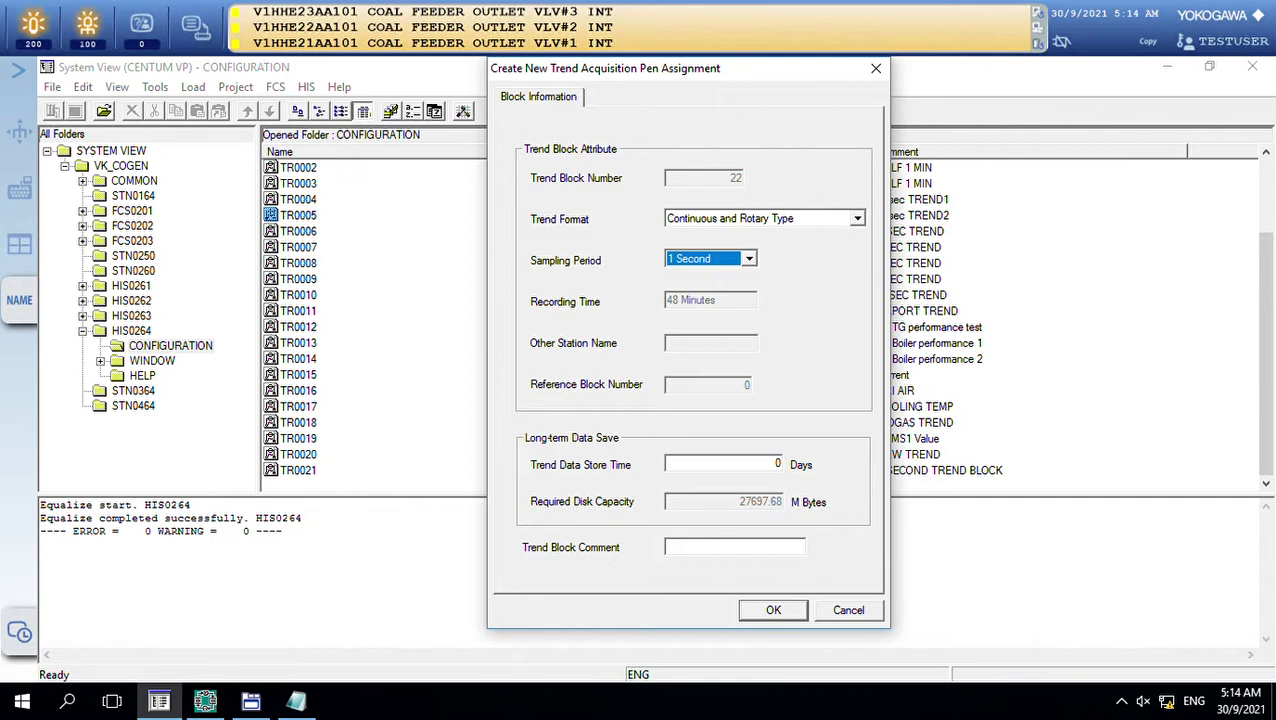
- Set the long-term trend data store time to 10 days
click(777, 463)
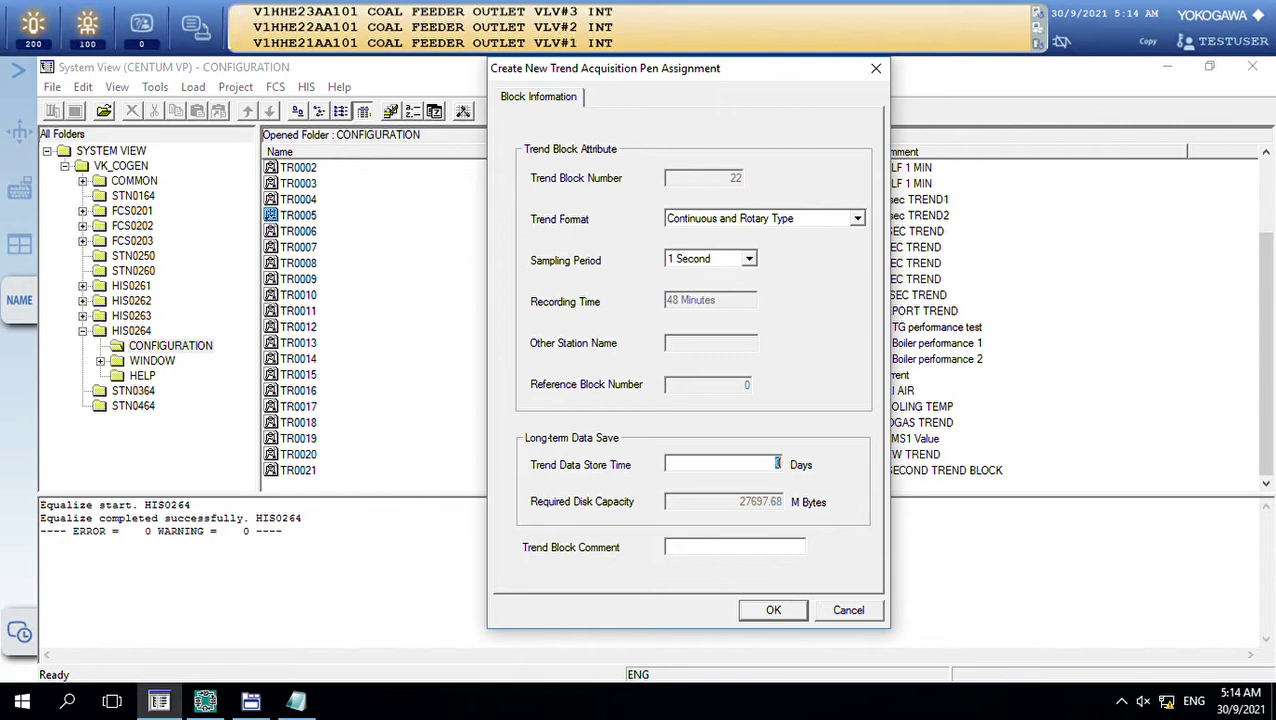
text(10)
key(BackSpace)
key(BackSpace)
text(1)
text(10)
- Enter GROUP OF 1 SECOND as the trend block comment and create the block
text(GRPO)
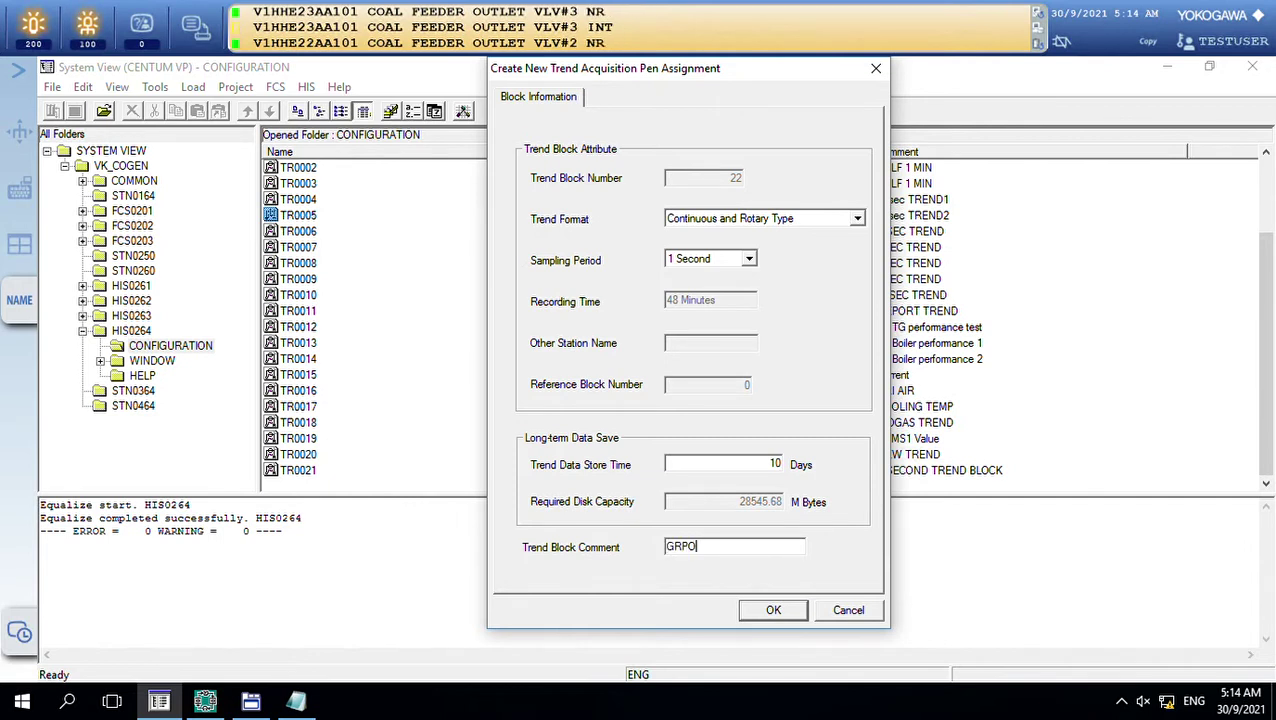
key(BackSpace)
key(BackSpace)
text(OUP)
text( OF 1 SE)
text(CO)
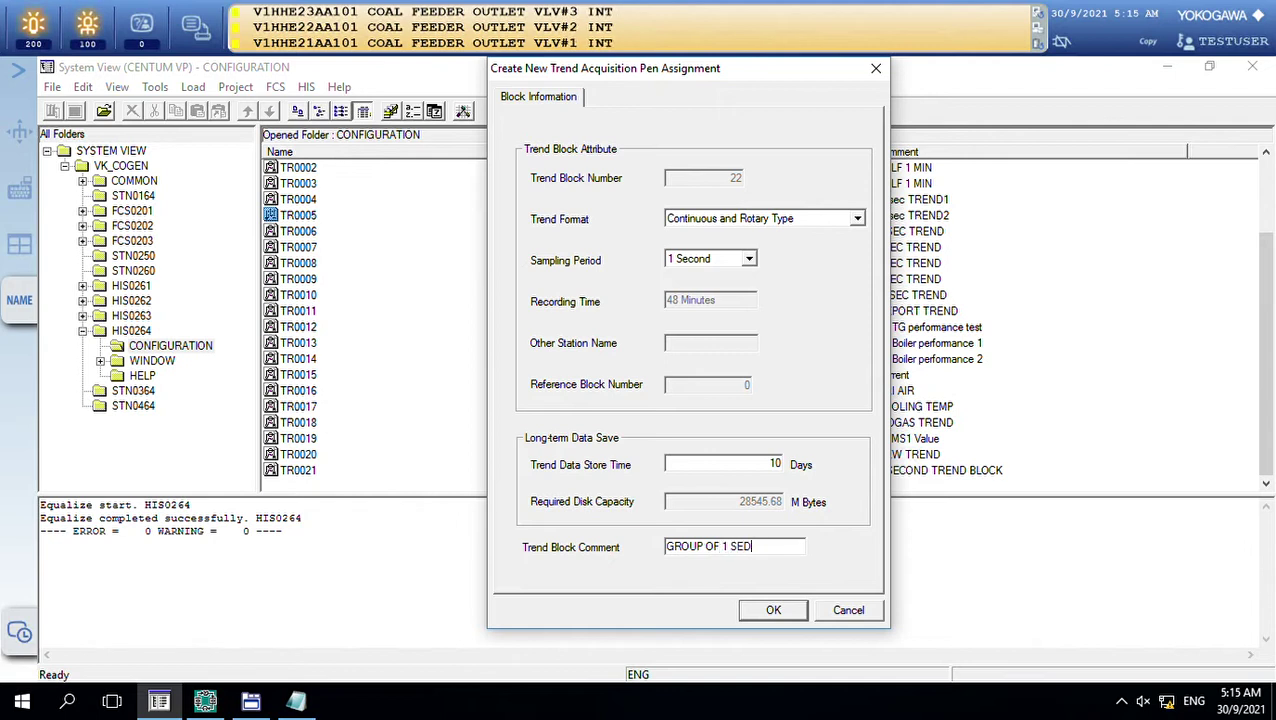
text(ND)
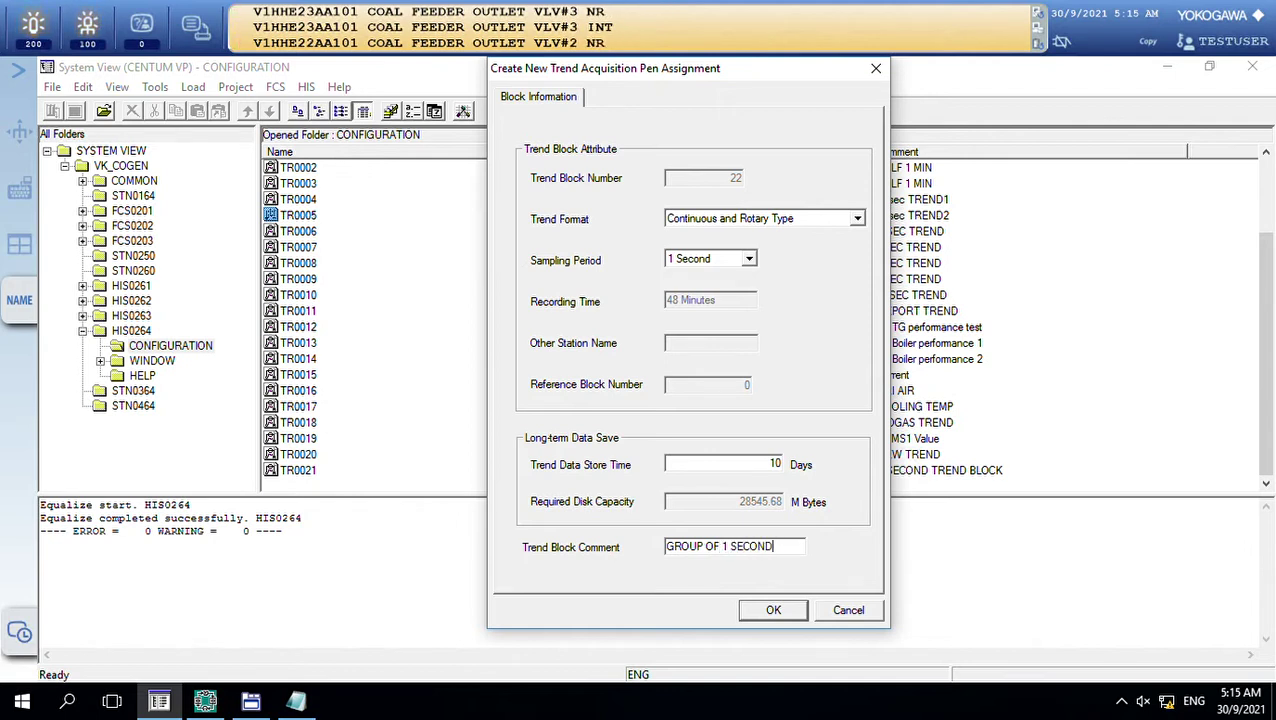
key(Return)
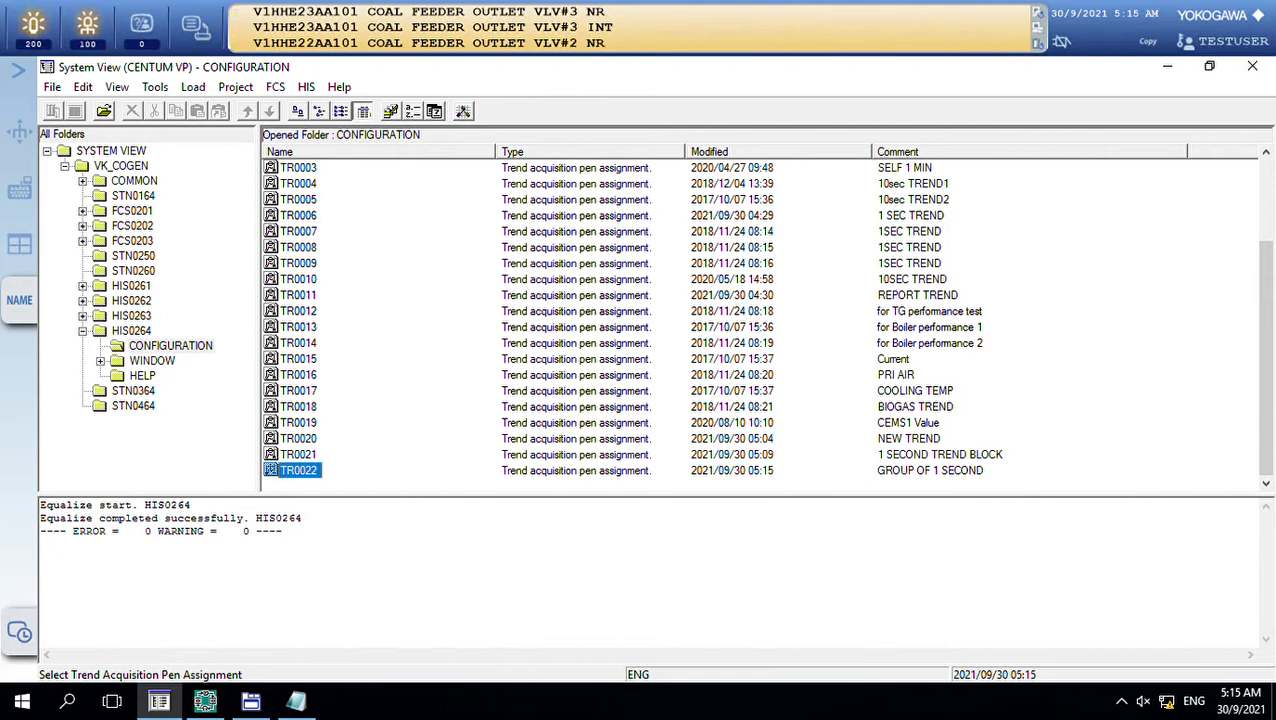
- Open the new trend block TR0022 for pen assignment and shrink its window from full screen
right_click(315, 472)
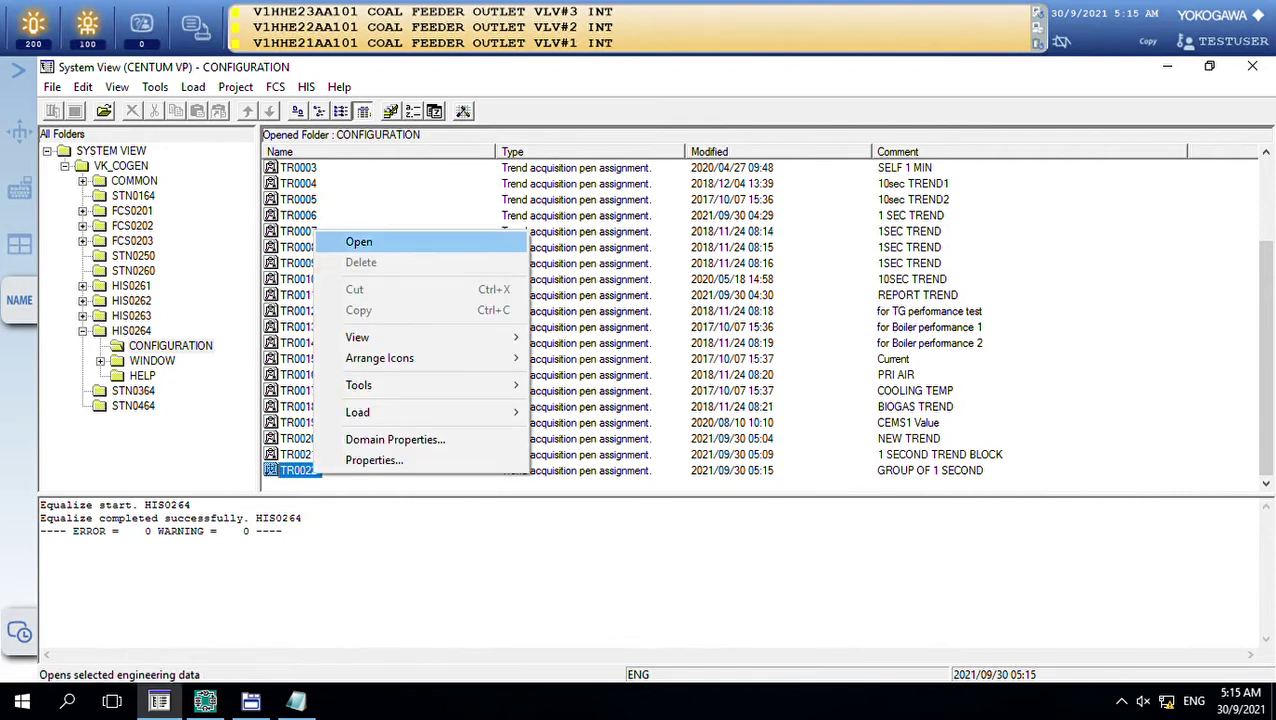
click(358, 241)
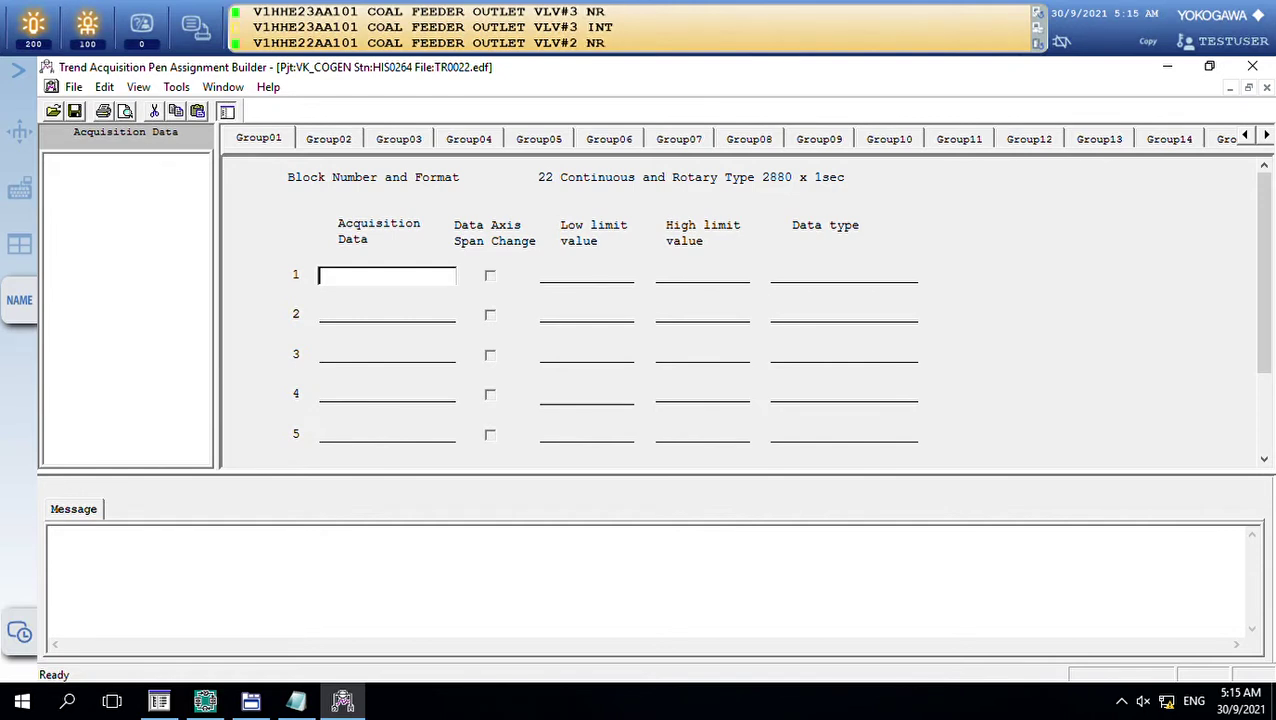
drag(850, 67, 784, 153)
- Open the analog input module 4AAI141-H in NODE2 of station FCS0201 in a maximized window
click(82, 210)
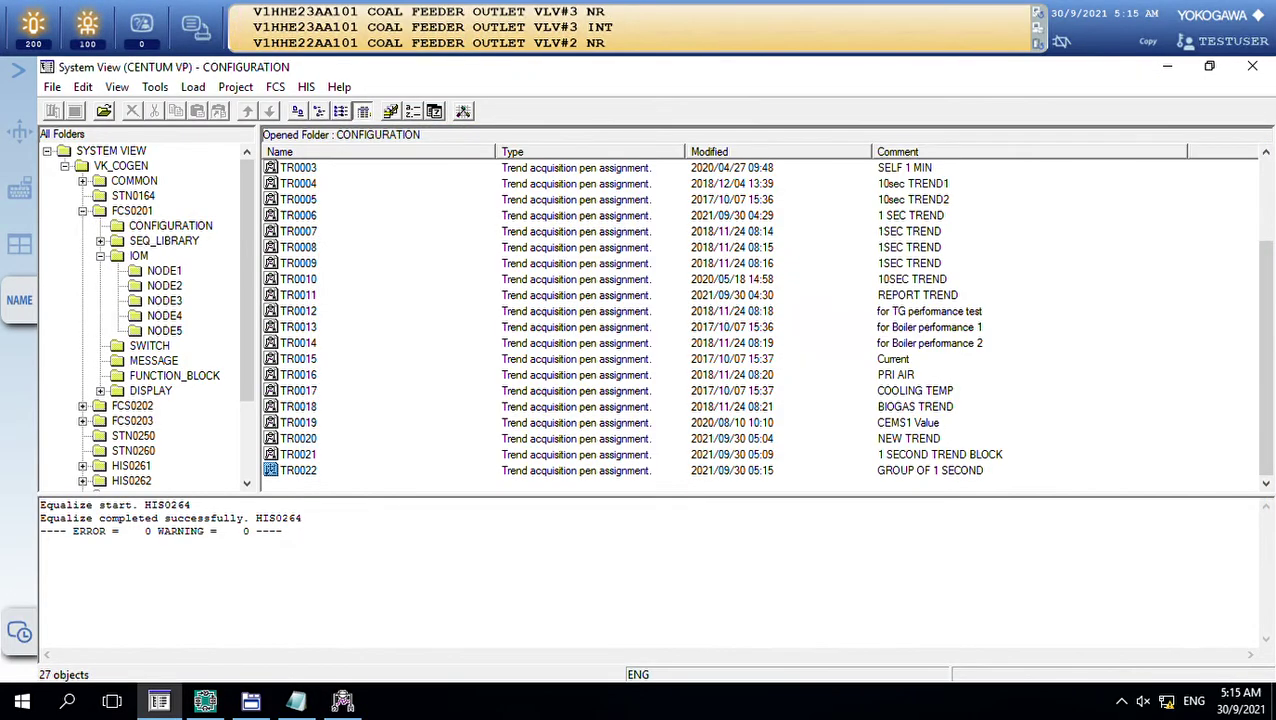
click(164, 285)
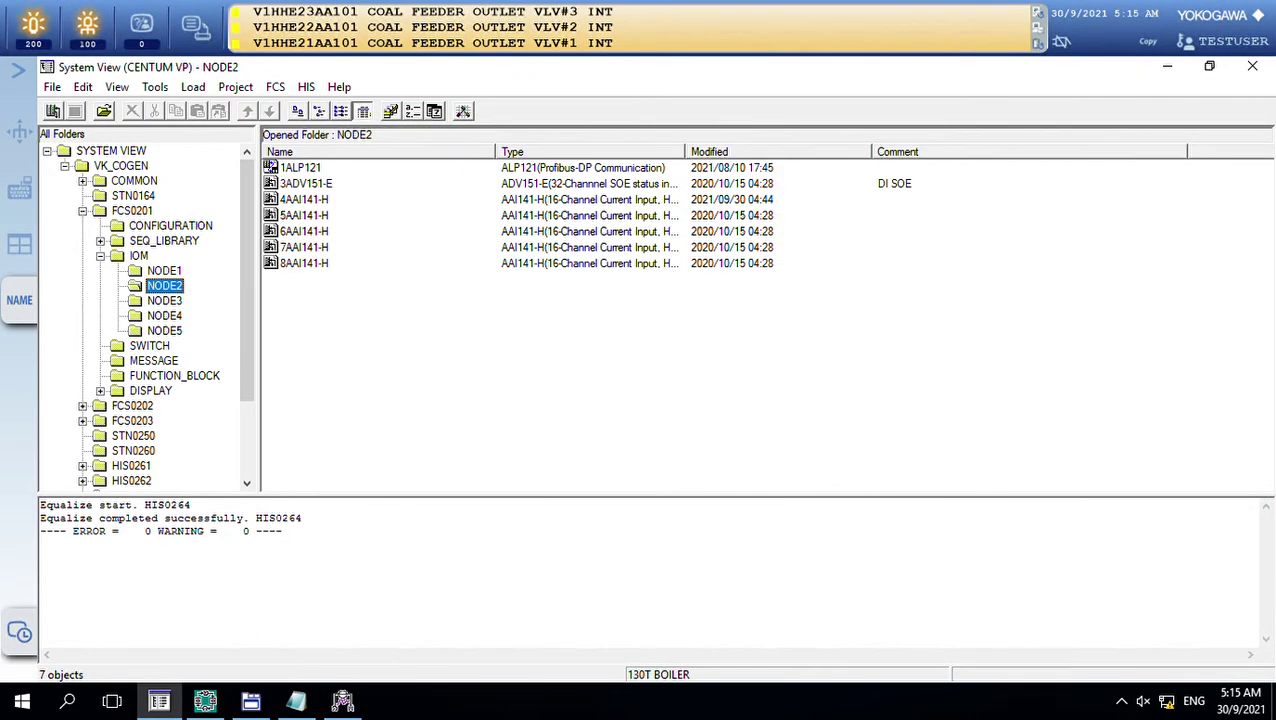
double_click(304, 199)
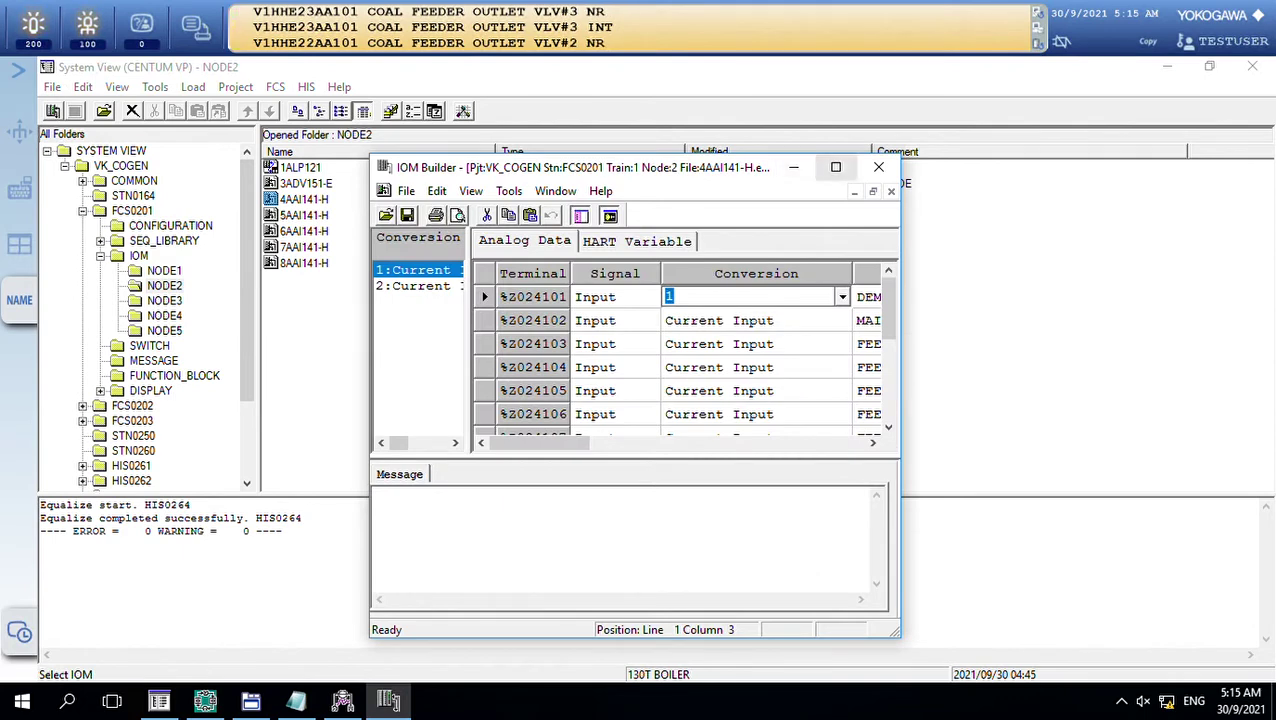
click(835, 167)
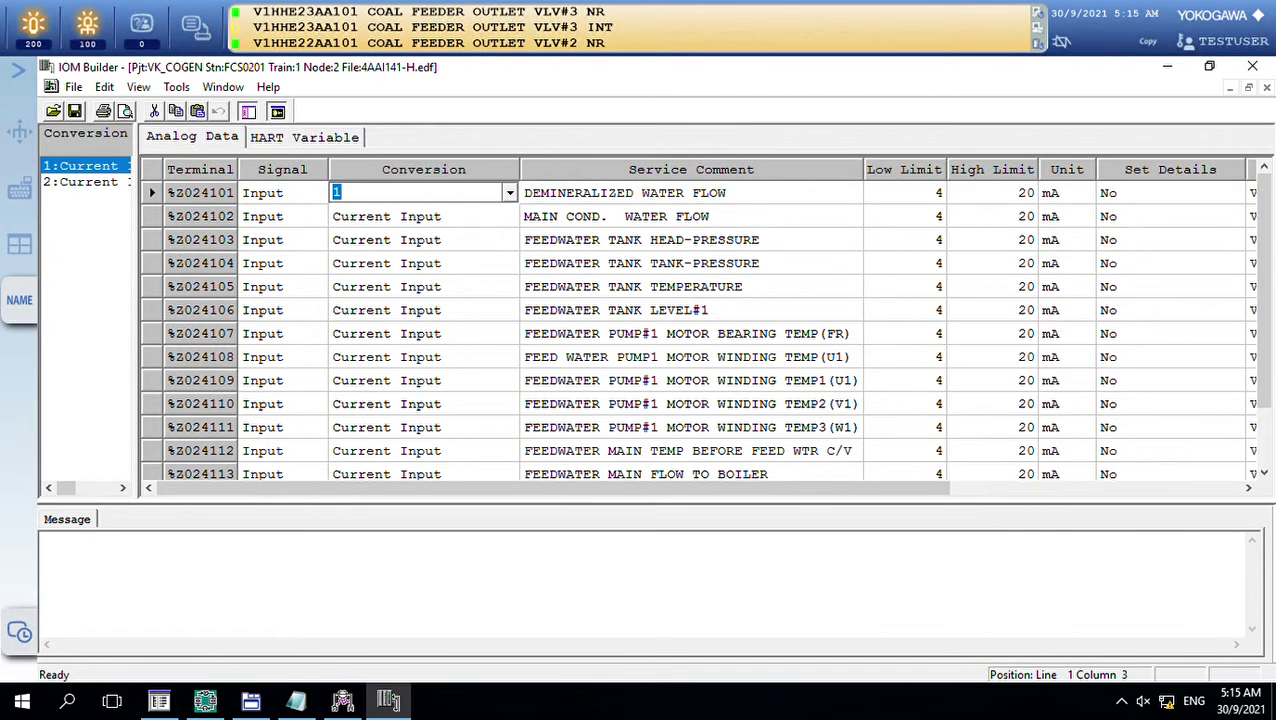
- Copy the P&ID tag name V1GHC10CF001 of terminal %Z024101 from the input module's analog data
drag(553, 488, 843, 488)
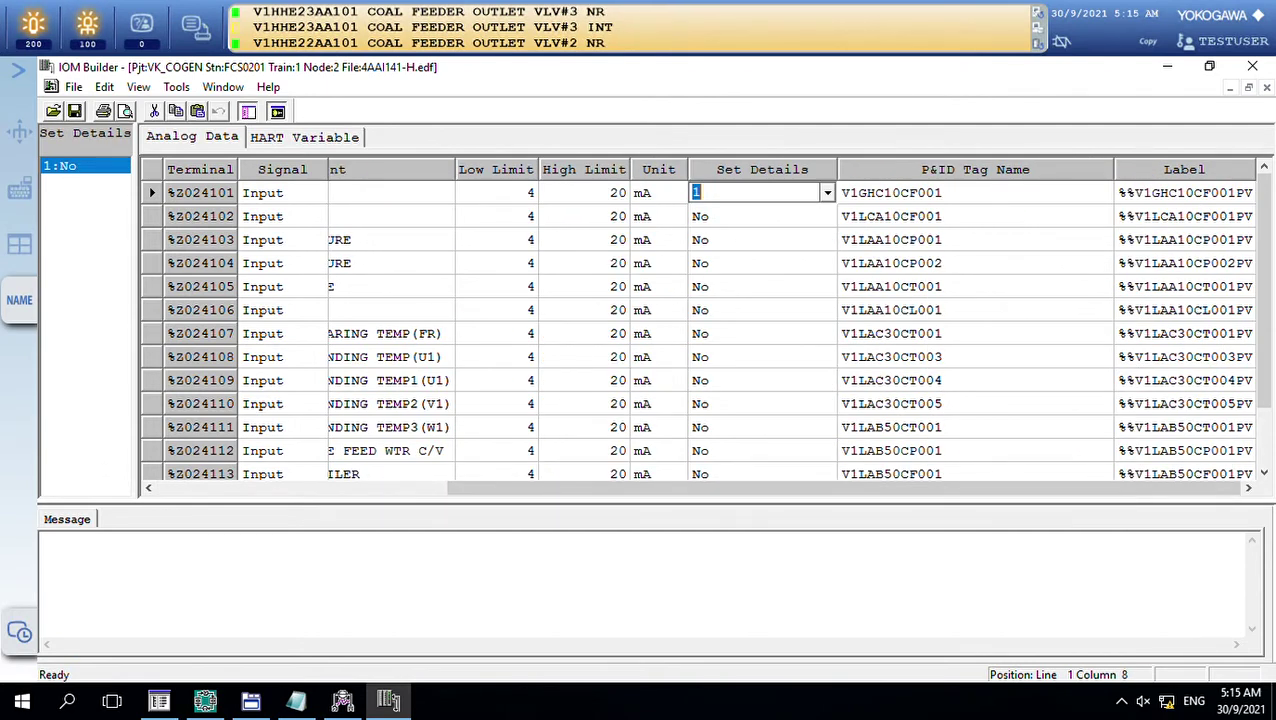
click(1208, 66)
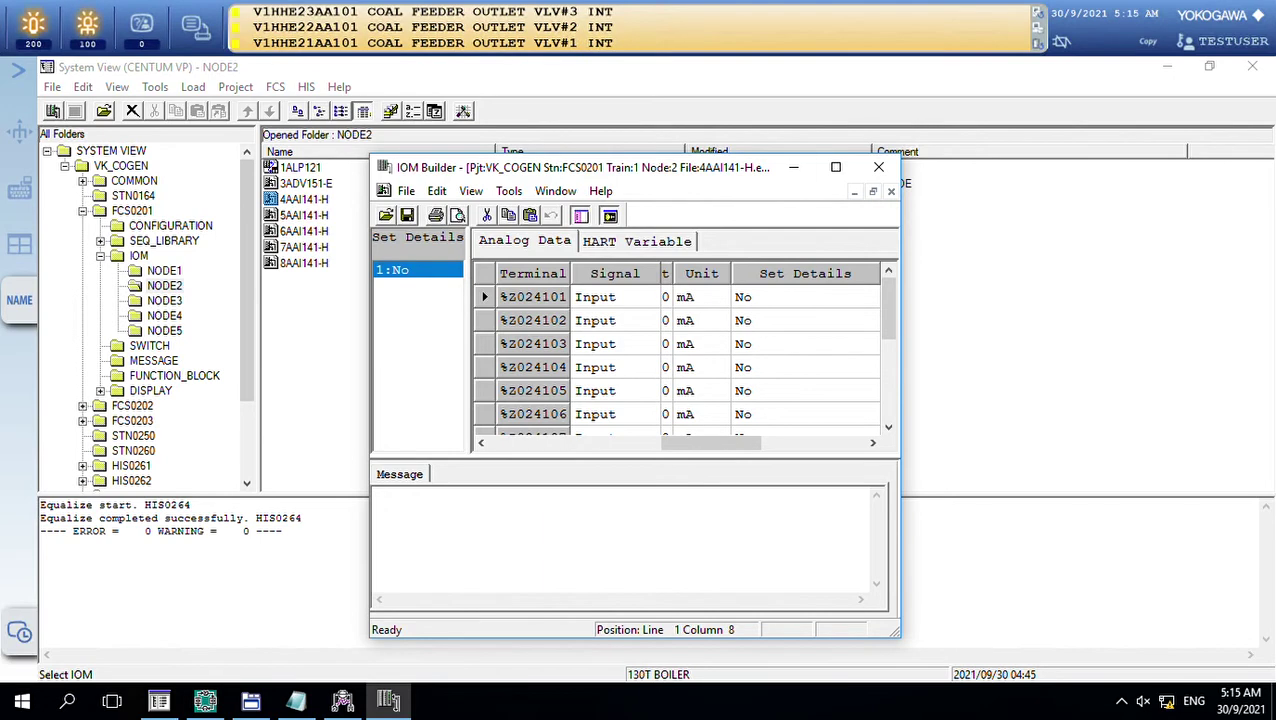
drag(633, 167, 885, 146)
drag(963, 422, 1067, 422)
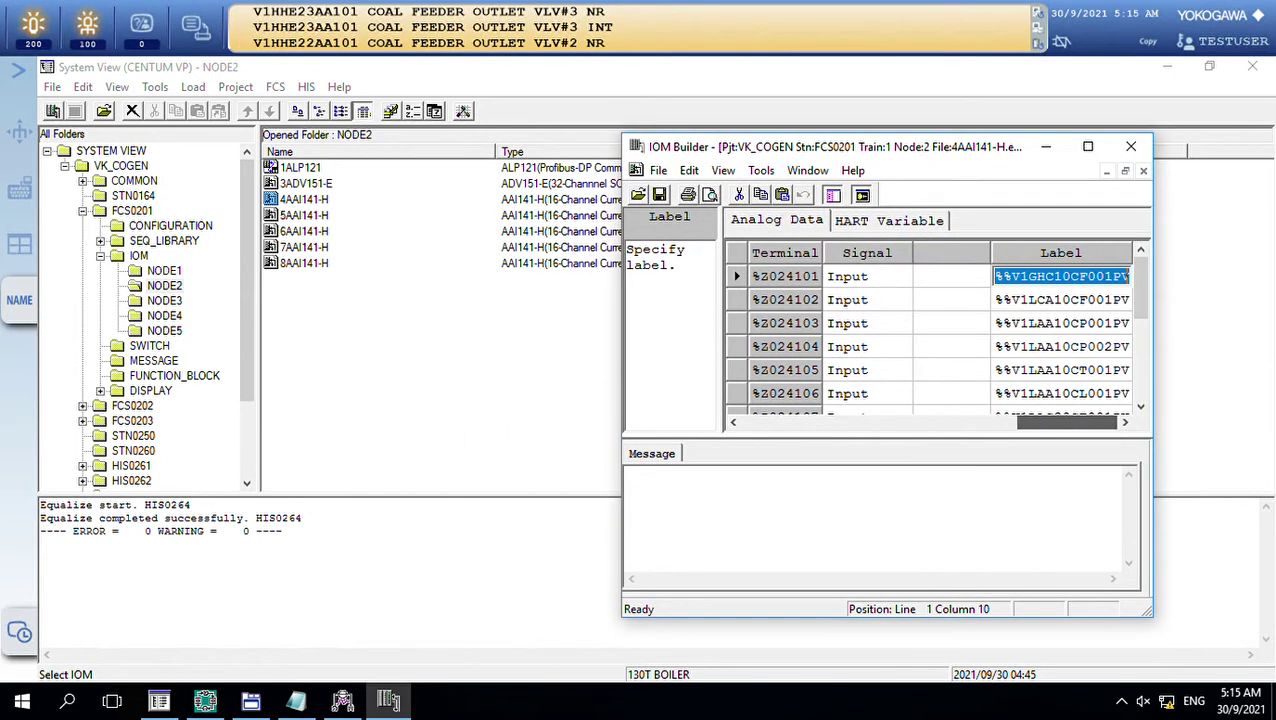
key(Left)
key(ctrl+c)
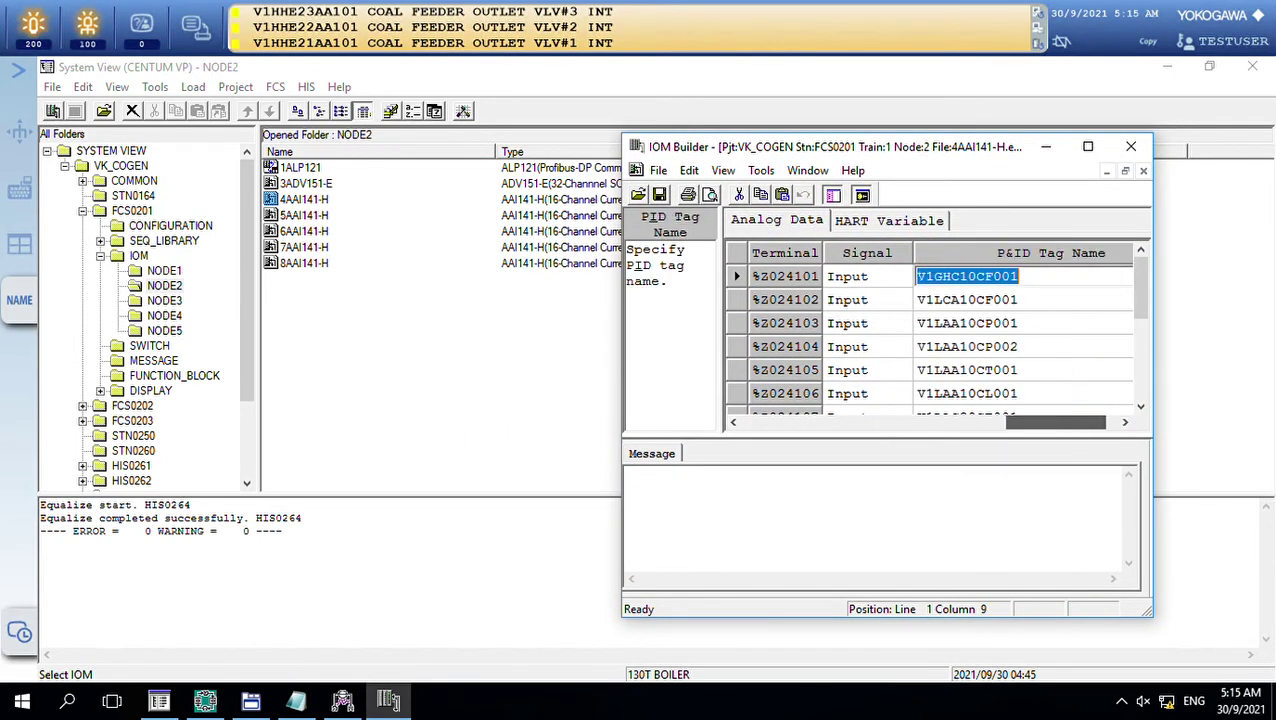
- Arrange the TR0022 pen assignment window beside the IOM Builder window and enlarge its pen list area
click(342, 701)
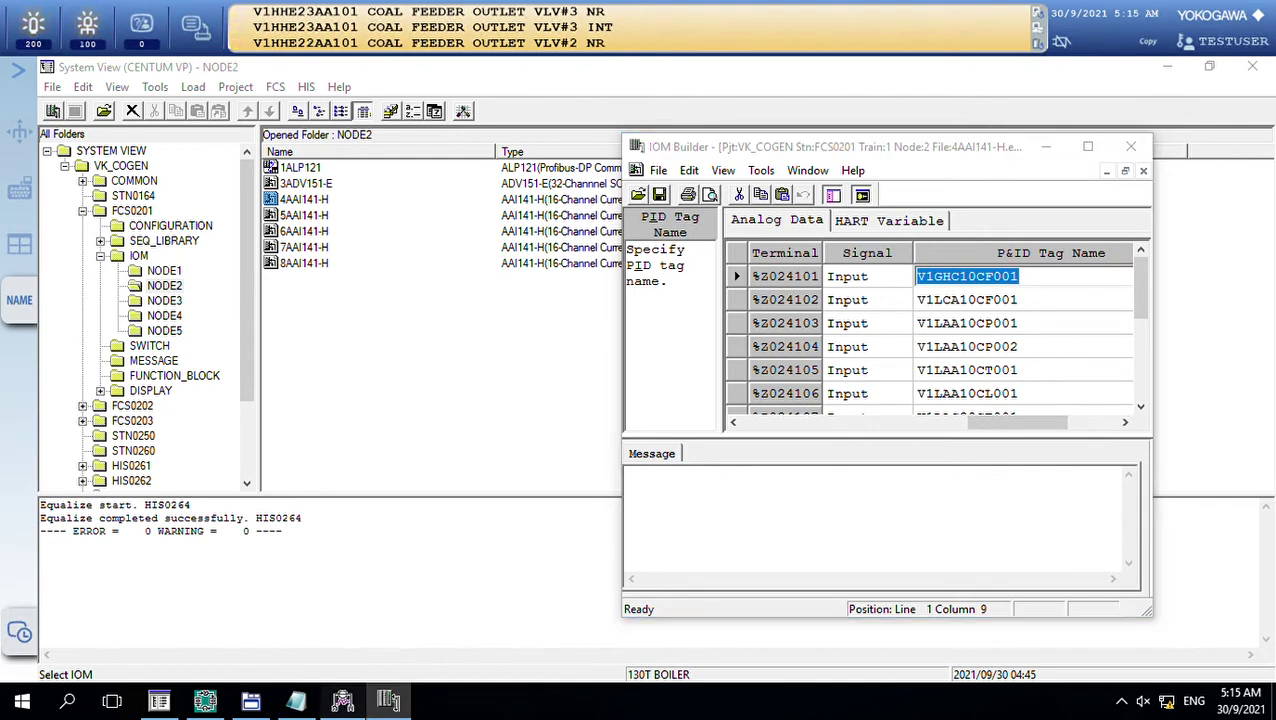
drag(783, 153, 413, 77)
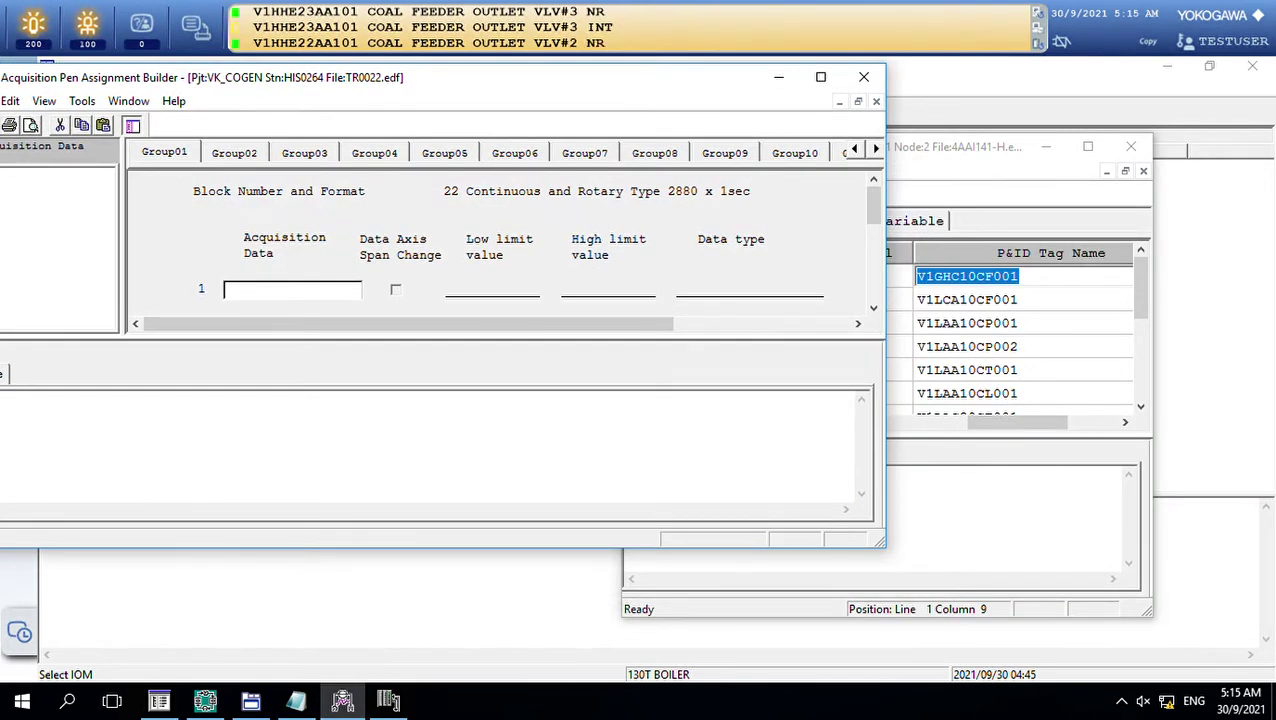
drag(663, 340, 663, 520)
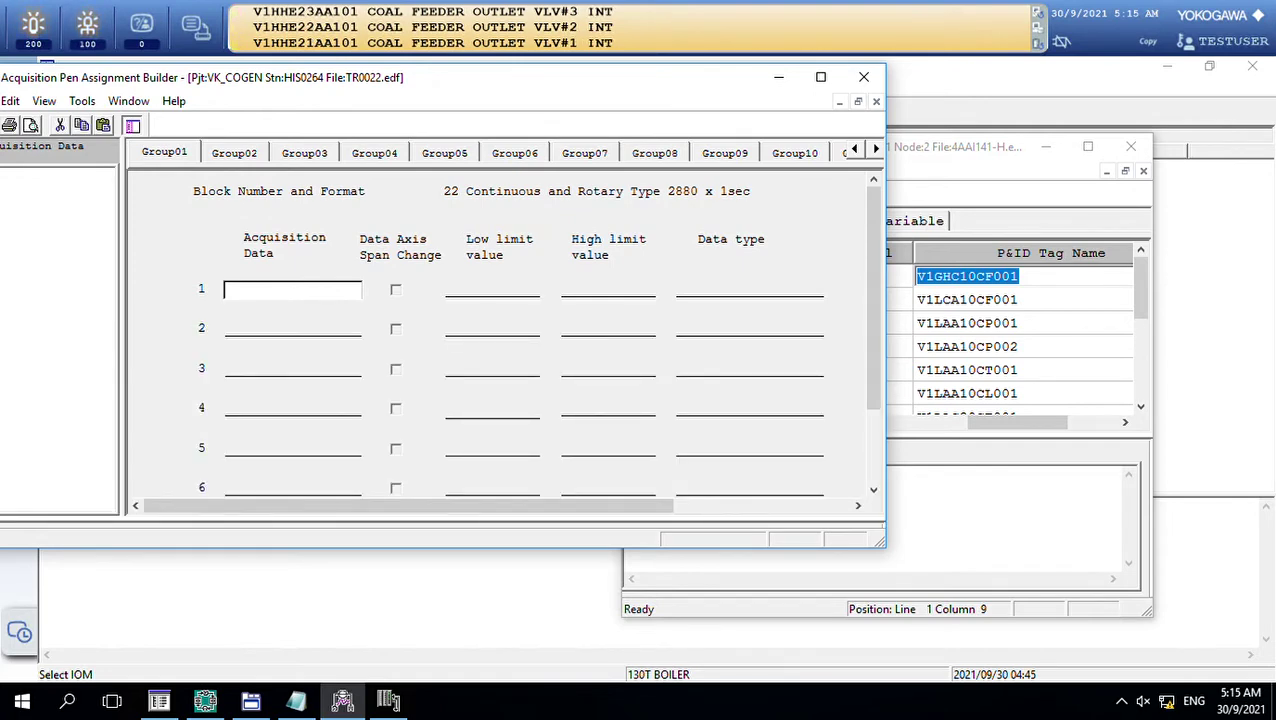
drag(960, 146, 1123, 127)
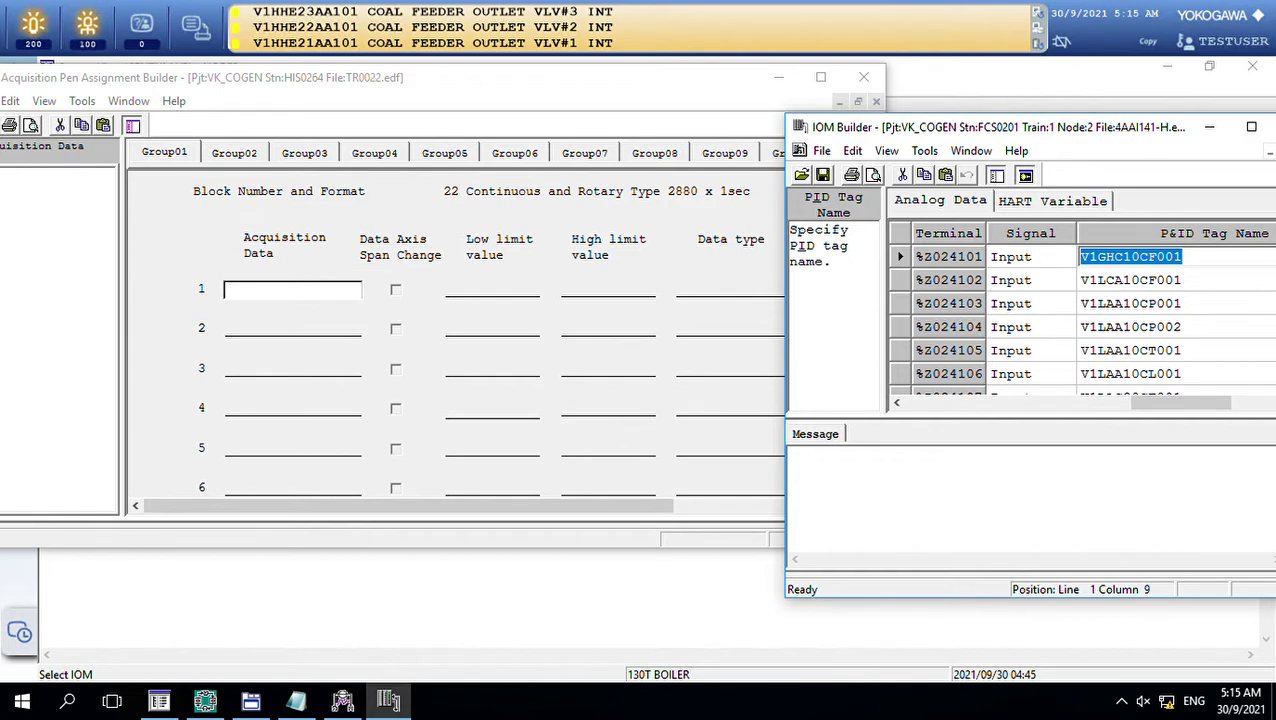
- Assign V1GHC10CF001.PV as the acquisition data of pen 1 in Group01
click(292, 289)
key(ctrl+v)
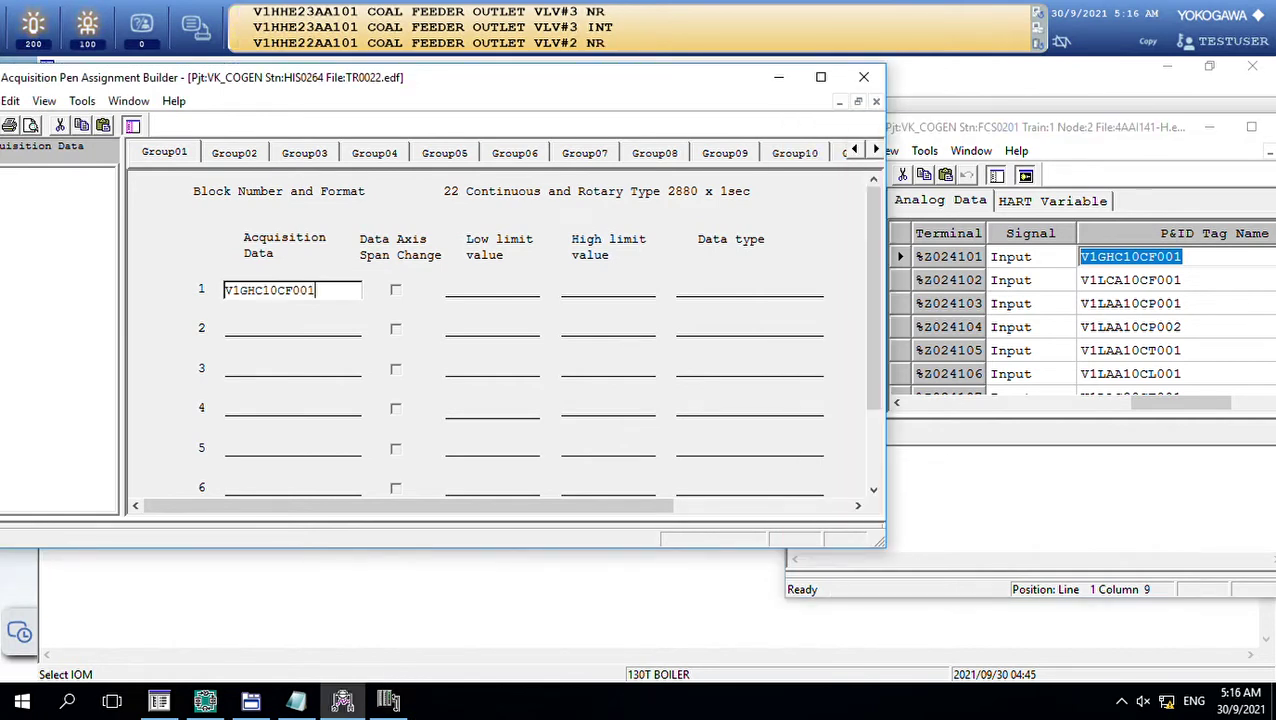
text(.)
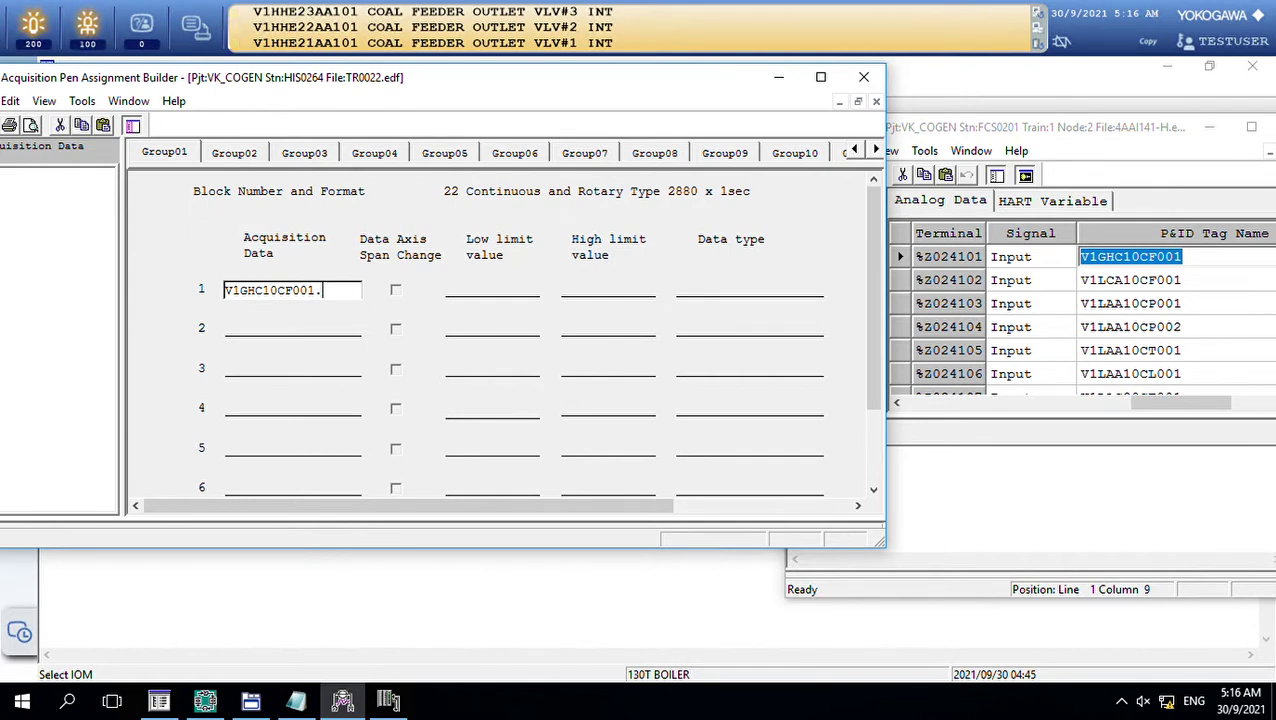
text(PV)
key(Return)
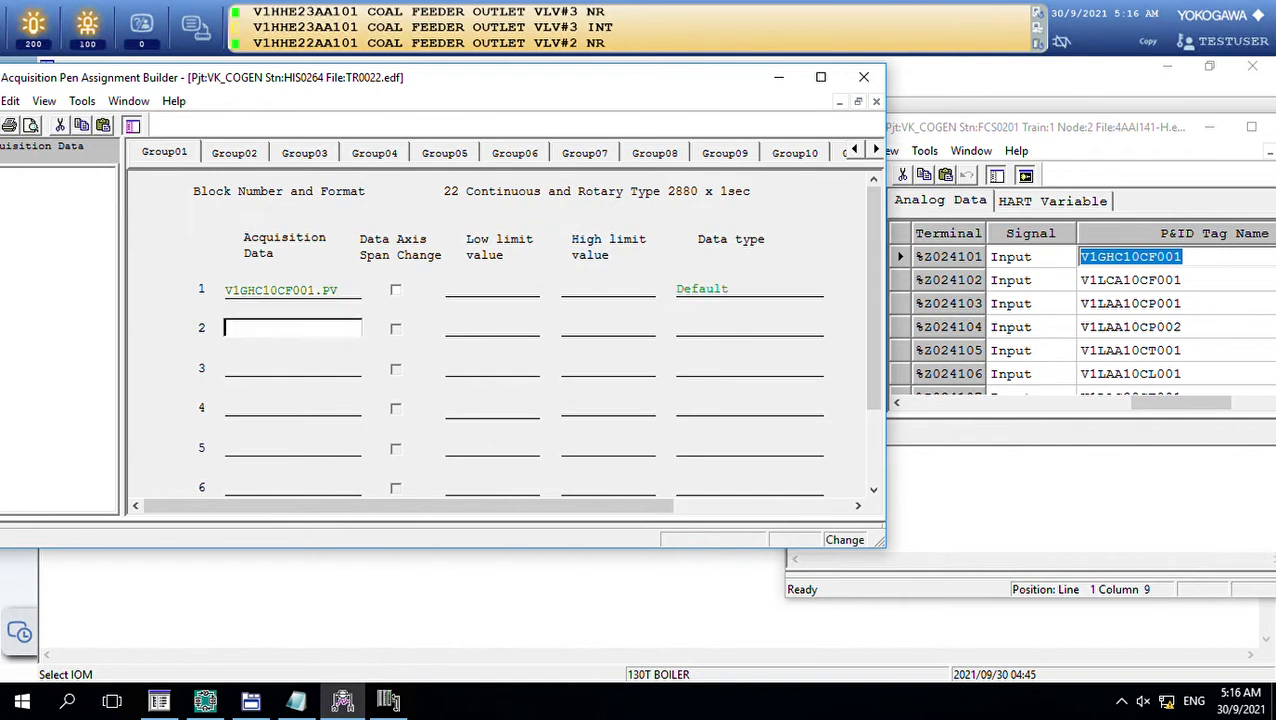
- Copy the tag name of terminal %Z024102 and assign V1LCA10CF001.PV to pen 2 in Group01
click(1130, 280)
key(ctrl+c)
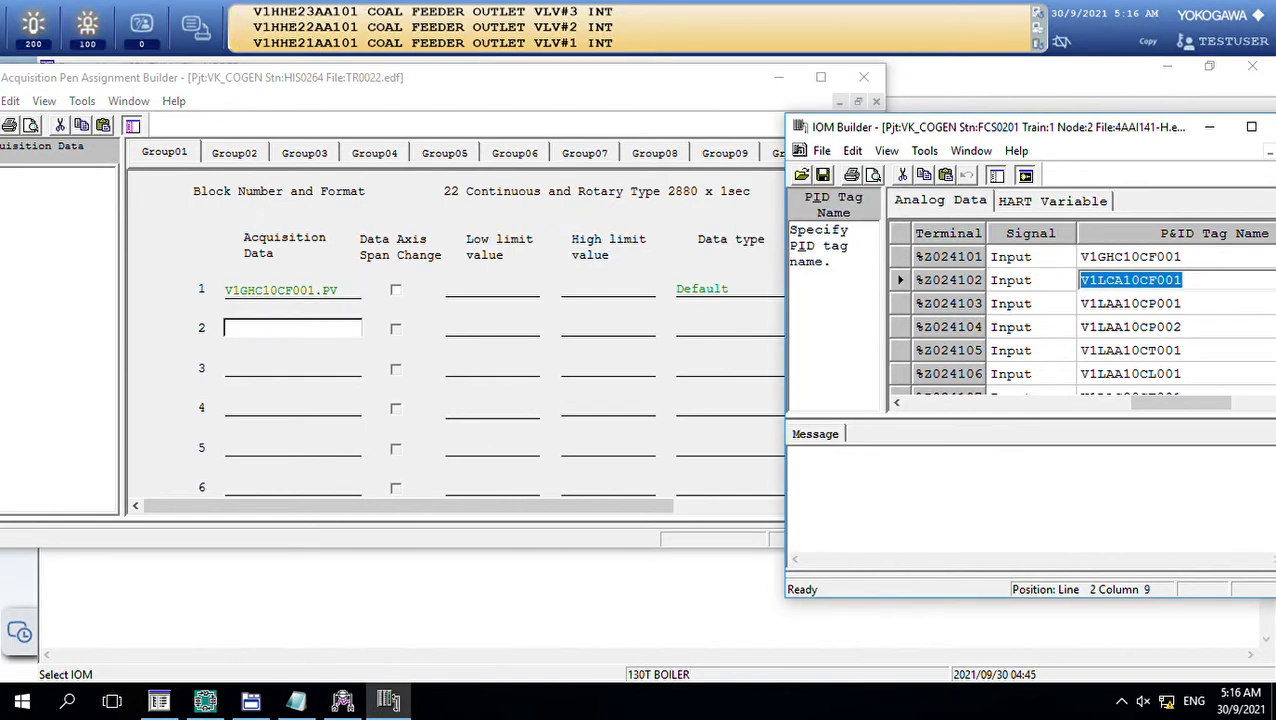
key(alt+Tab)
key(ctrl+v)
text(.P)
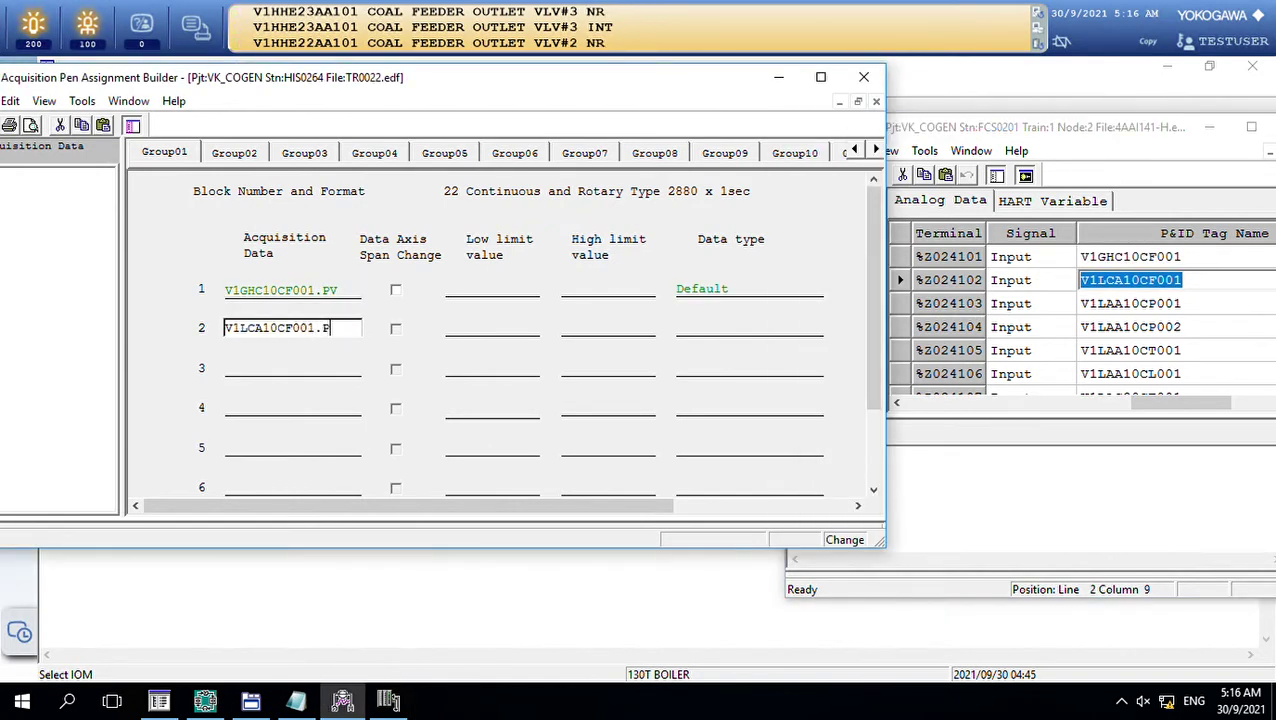
text(V)
key(Return)
- Copy the tag name of terminal %Z024103 and assign V1LAA10CP001.PV to pen 3 in Group01
click(1130, 303)
key(ctrl+c)
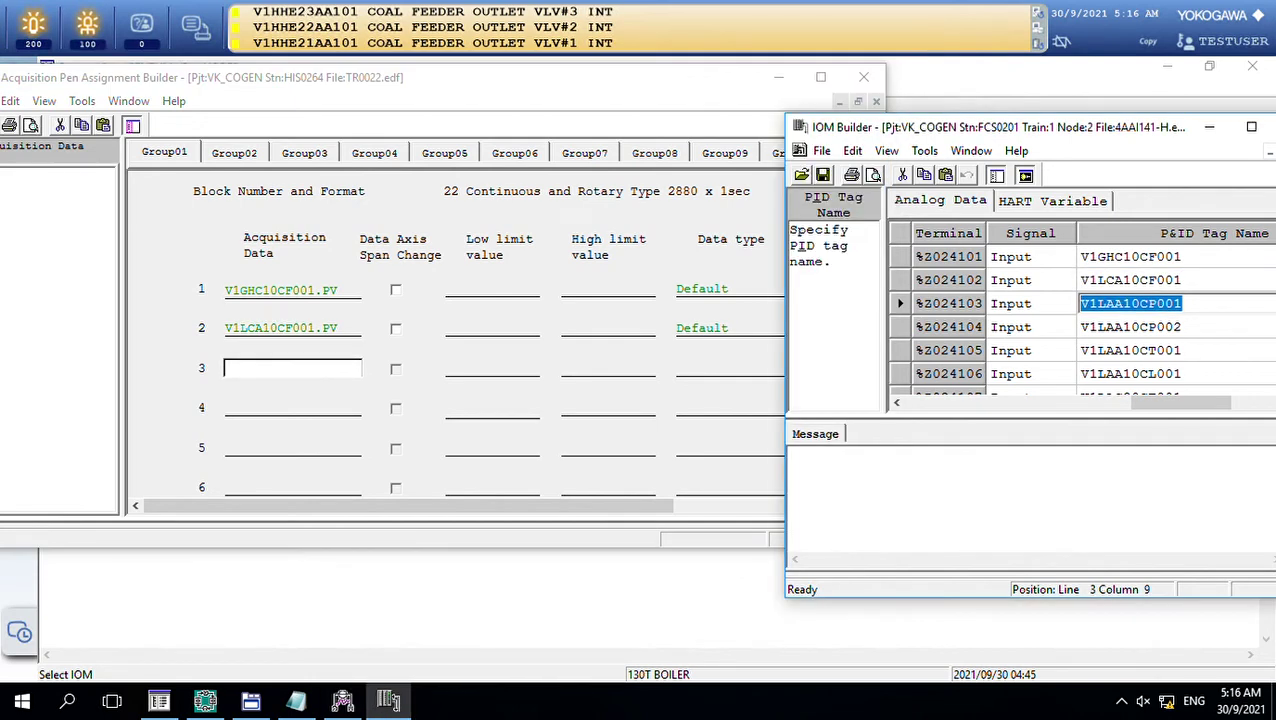
key(alt+Tab)
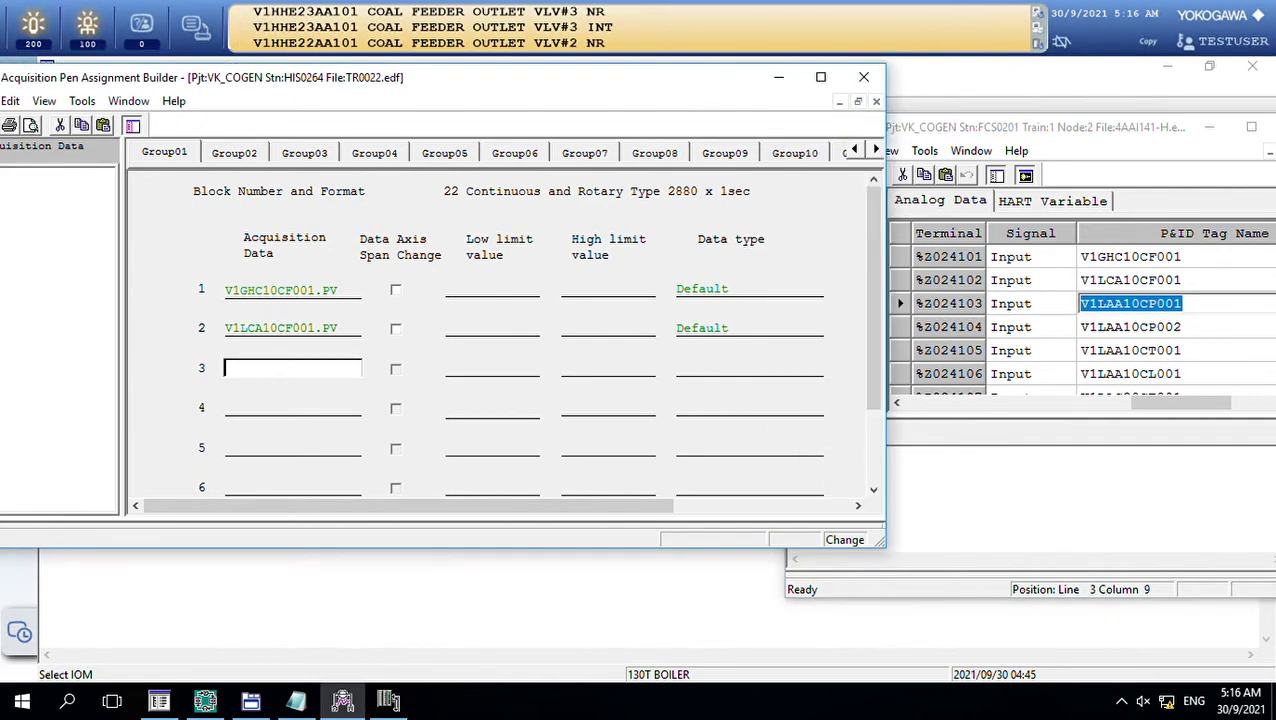
key(ctrl+v)
text(.PV)
key(Return)
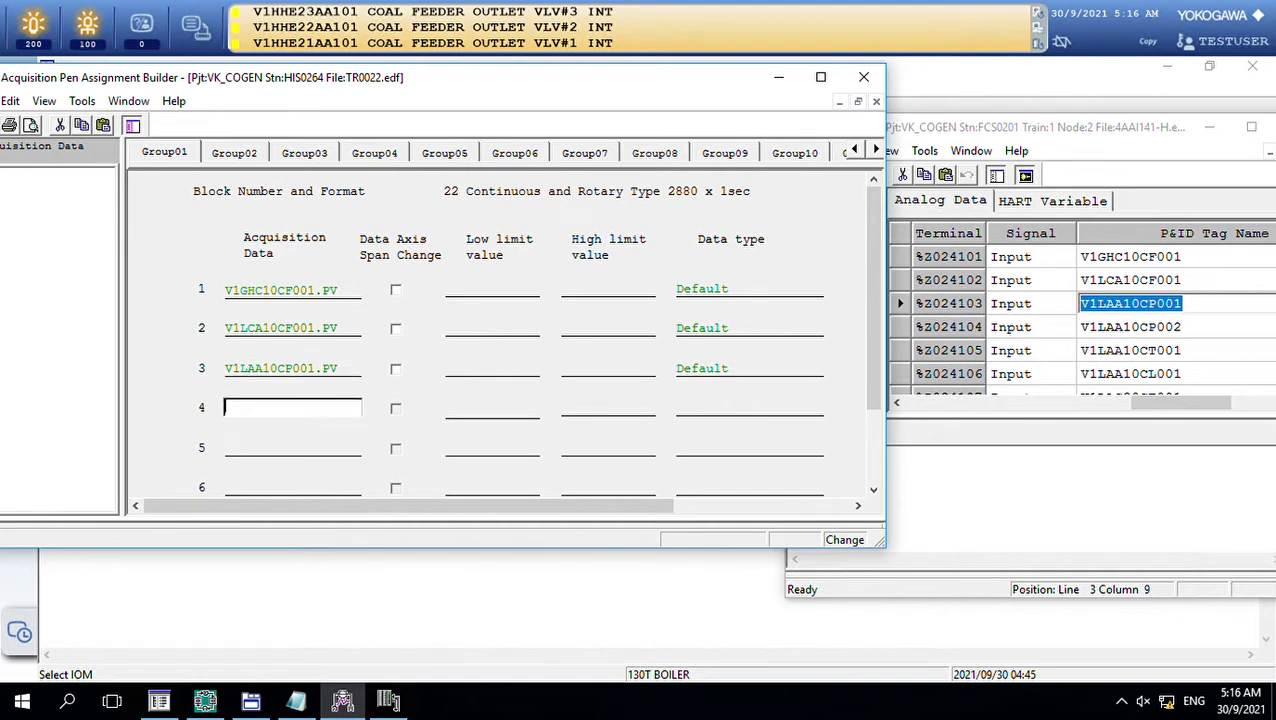
- Copy the tag name of terminal %Z024104 and assign V1LAA10CP002.PV to pen 4 in Group01
click(1130, 327)
key(ctrl+c)
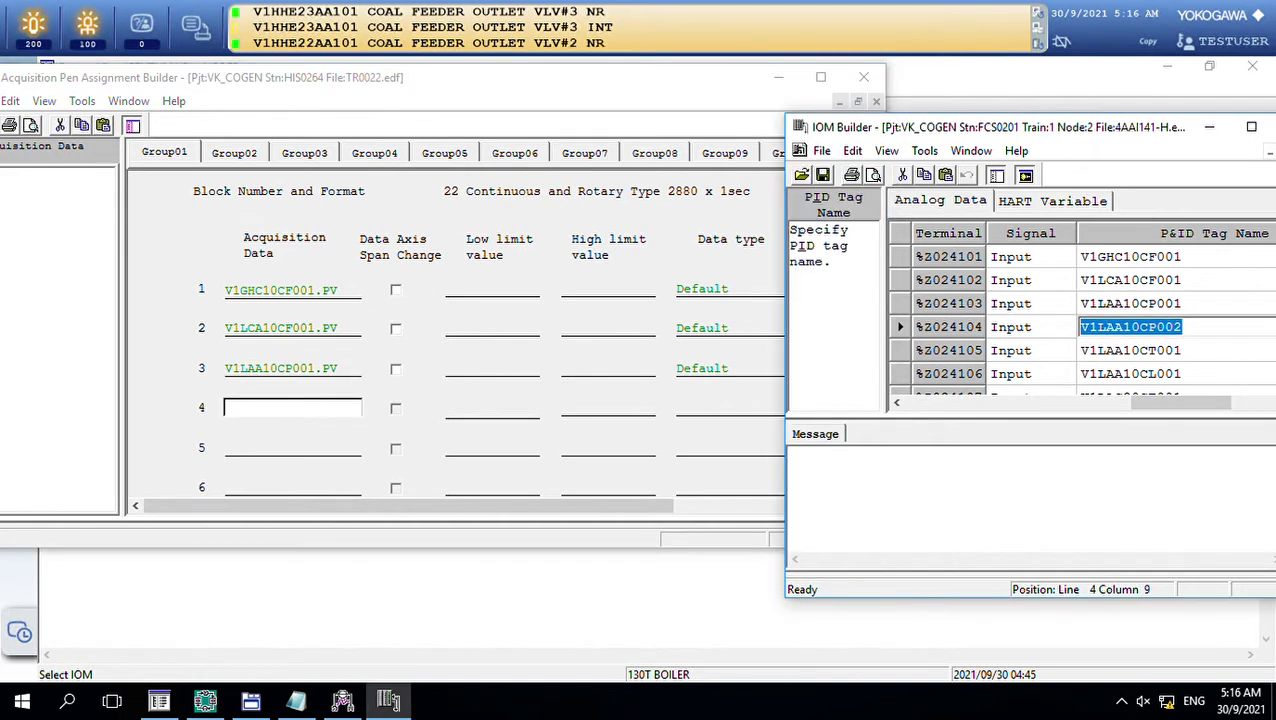
key(alt+Tab)
key(ctrl+v)
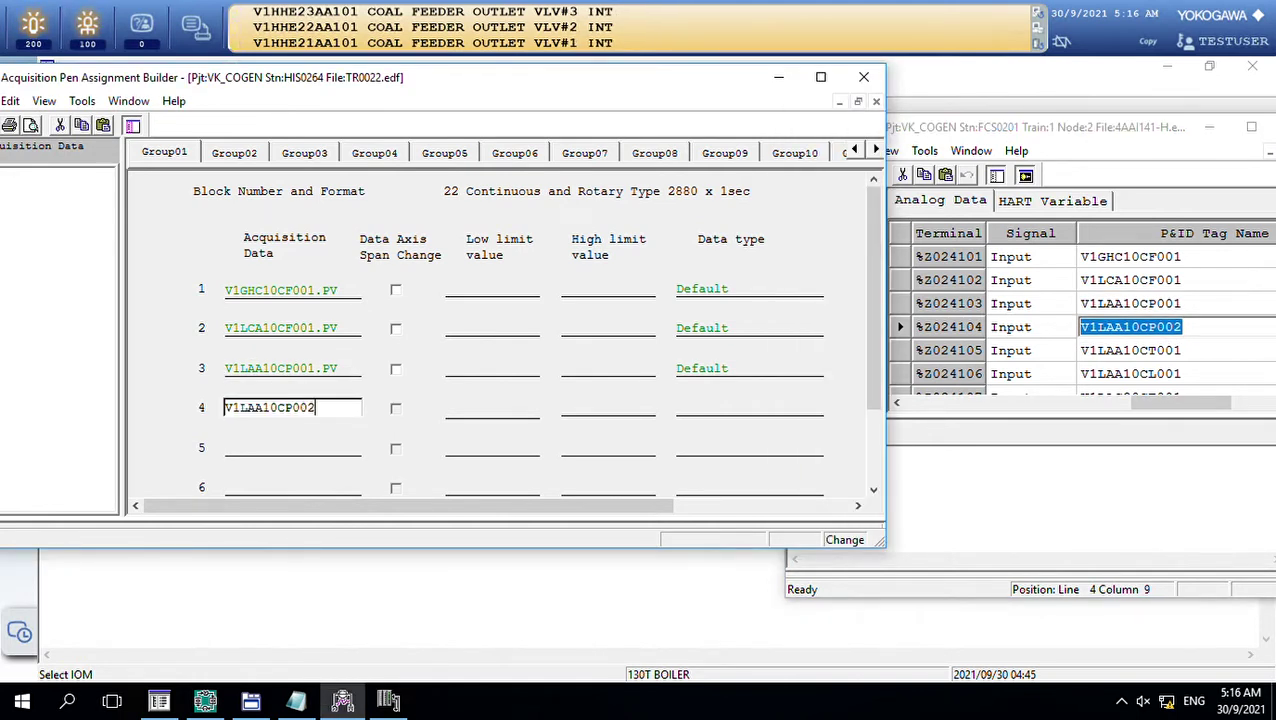
text(.PV)
key(Return)
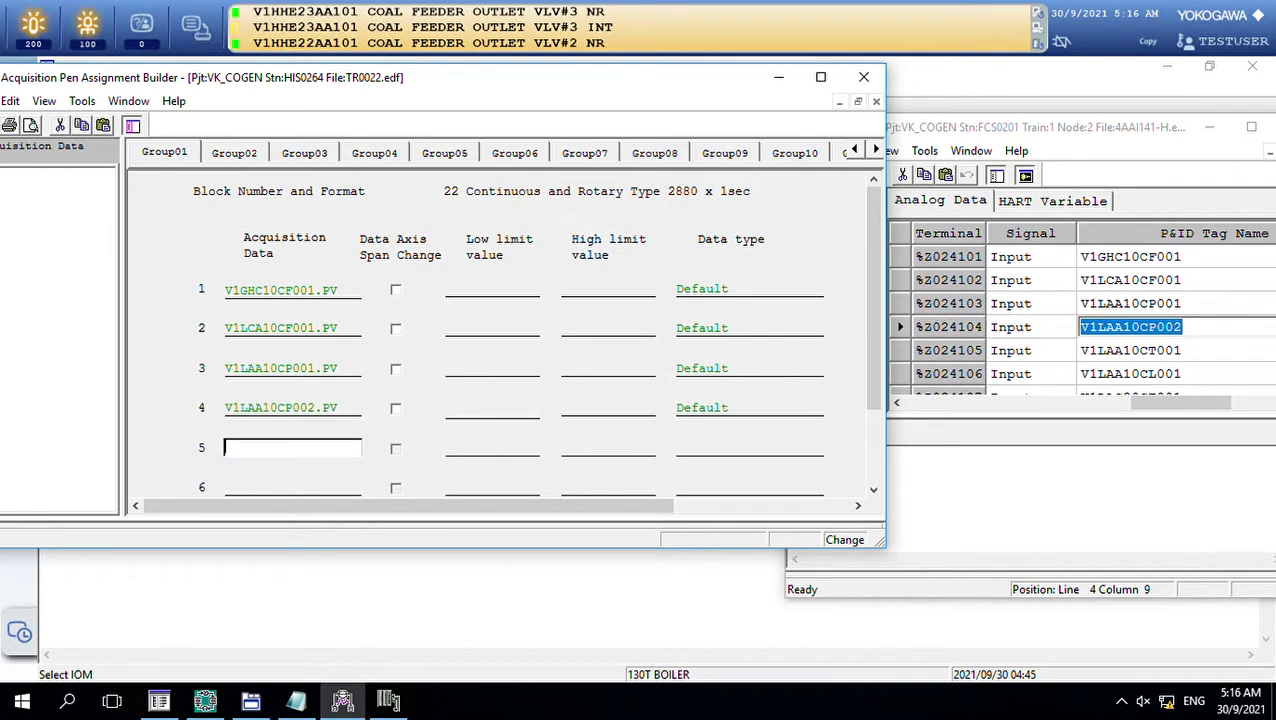
- Copy the tag name of terminal %Z024105 and assign V1LAA10CT001.PV to pen 5 in Group01
click(1130, 350)
key(ctrl+c)
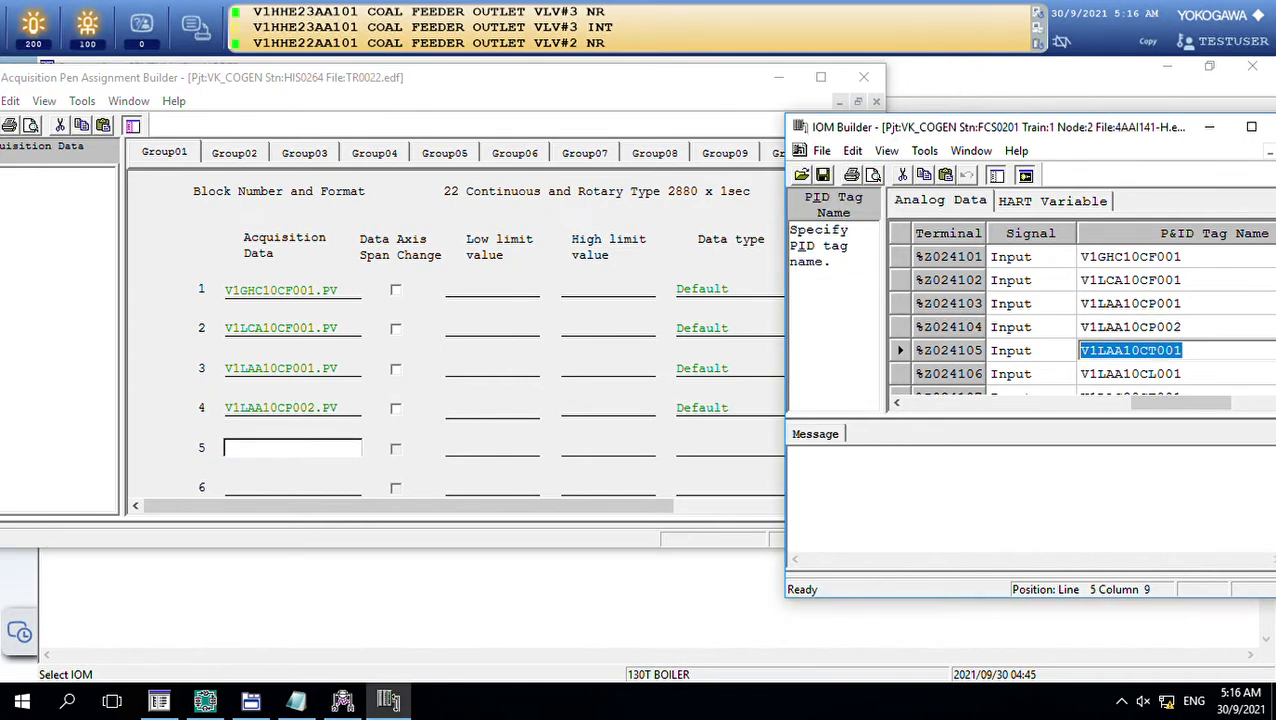
key(alt+Tab)
key(ctrl+v)
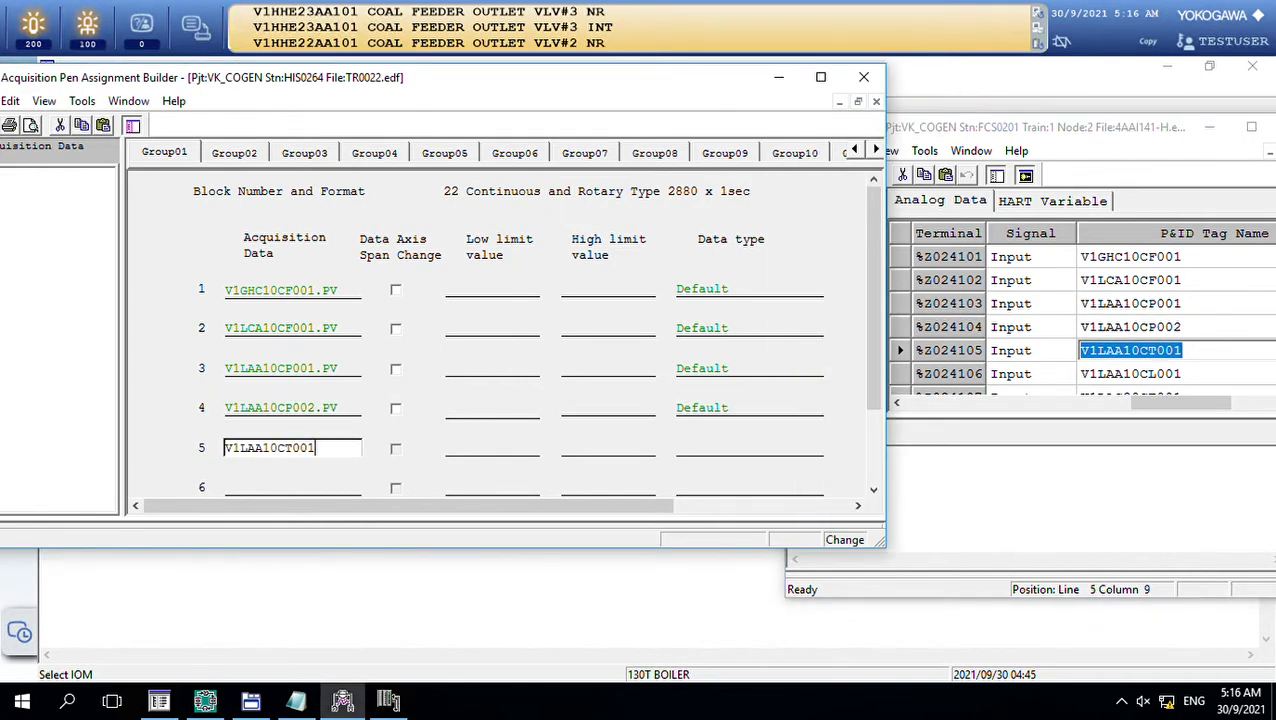
text(.PV)
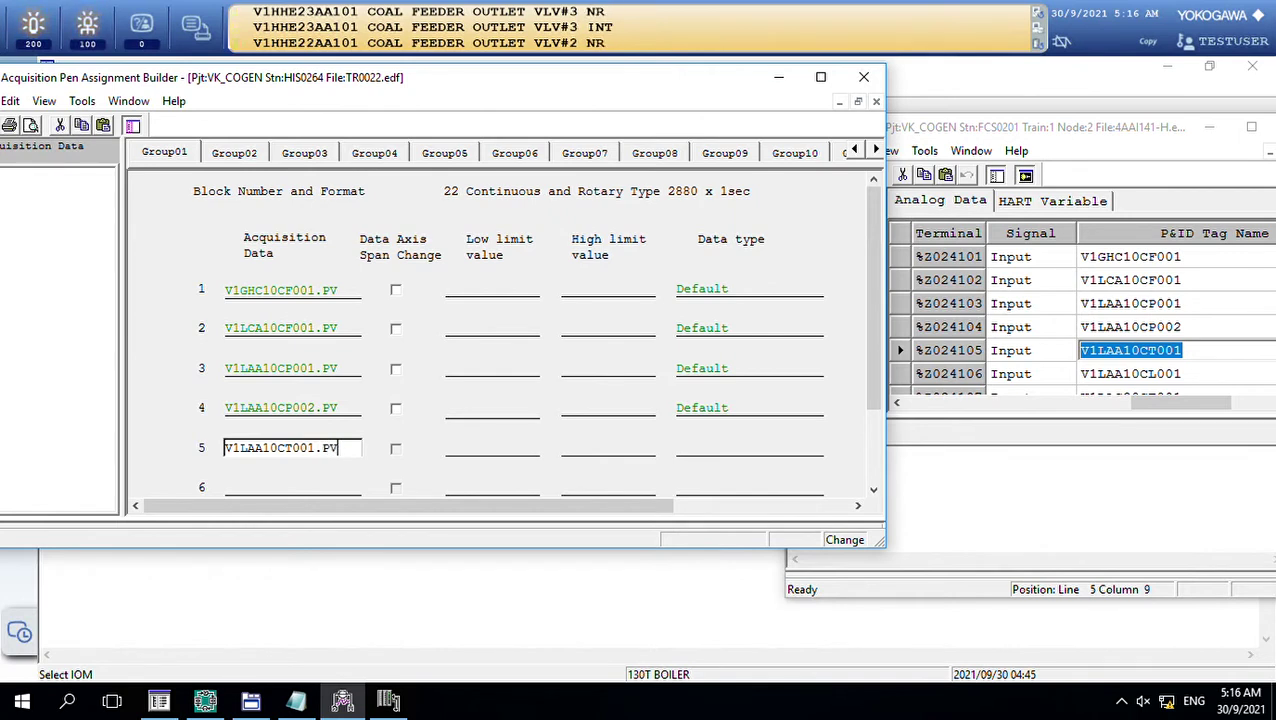
key(Return)
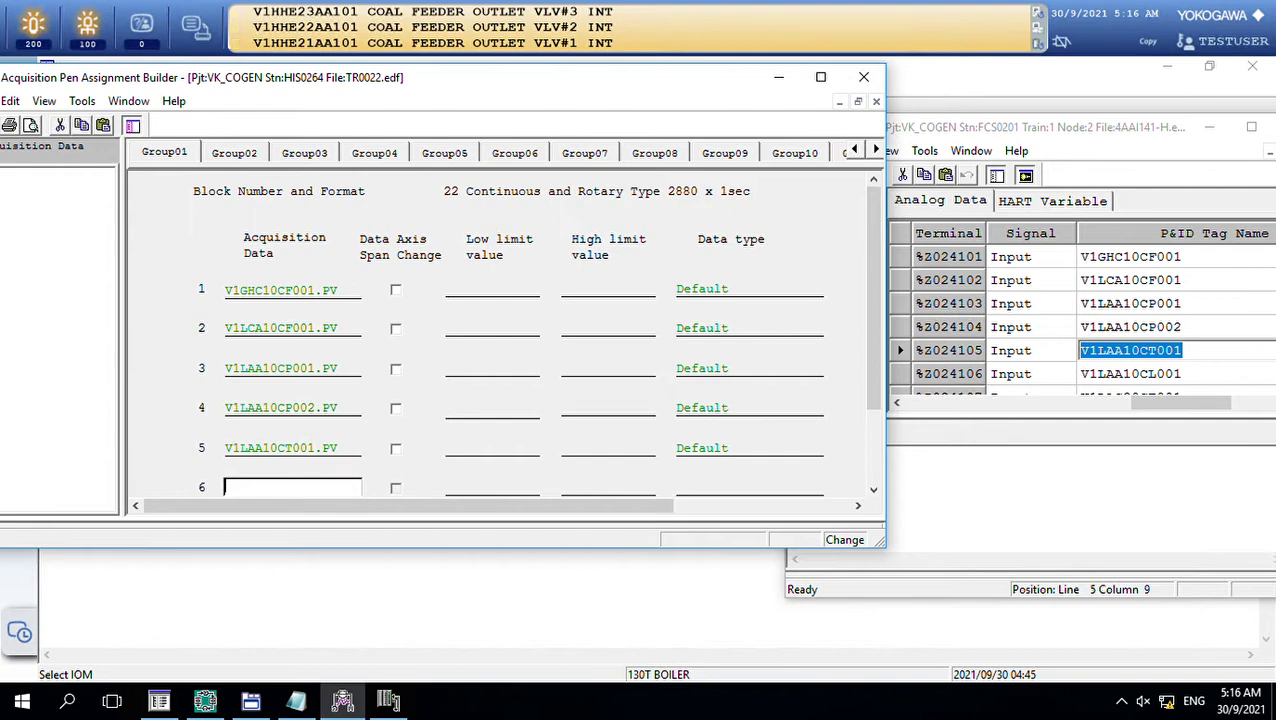
- Maximize the pen assignment builder, save the TR0022 assignments and close the builder
click(820, 77)
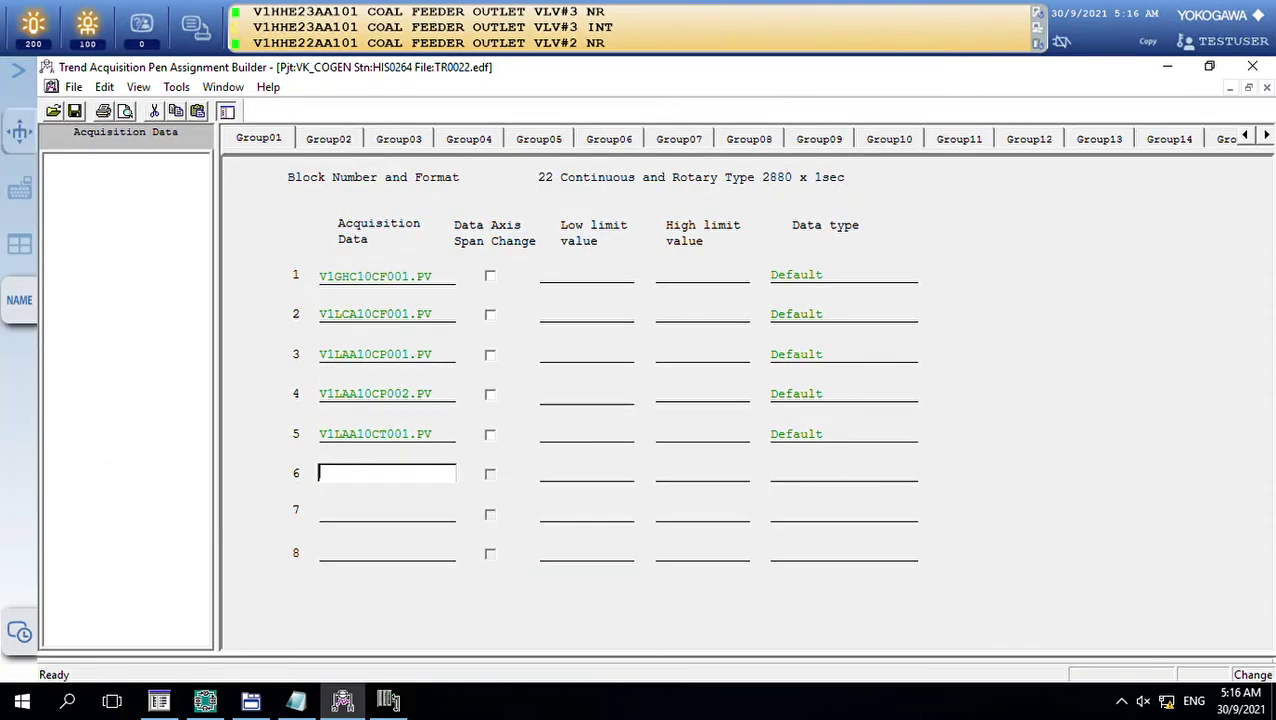
key(ctrl+s)
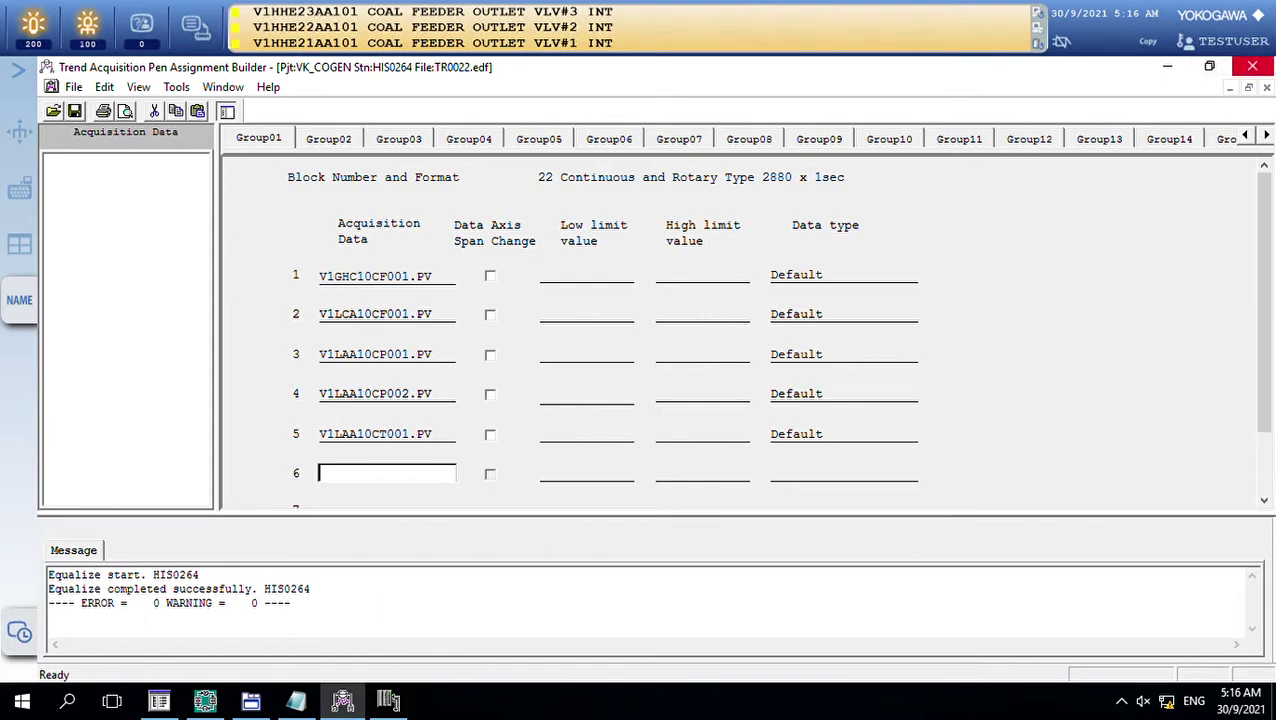
click(1251, 66)
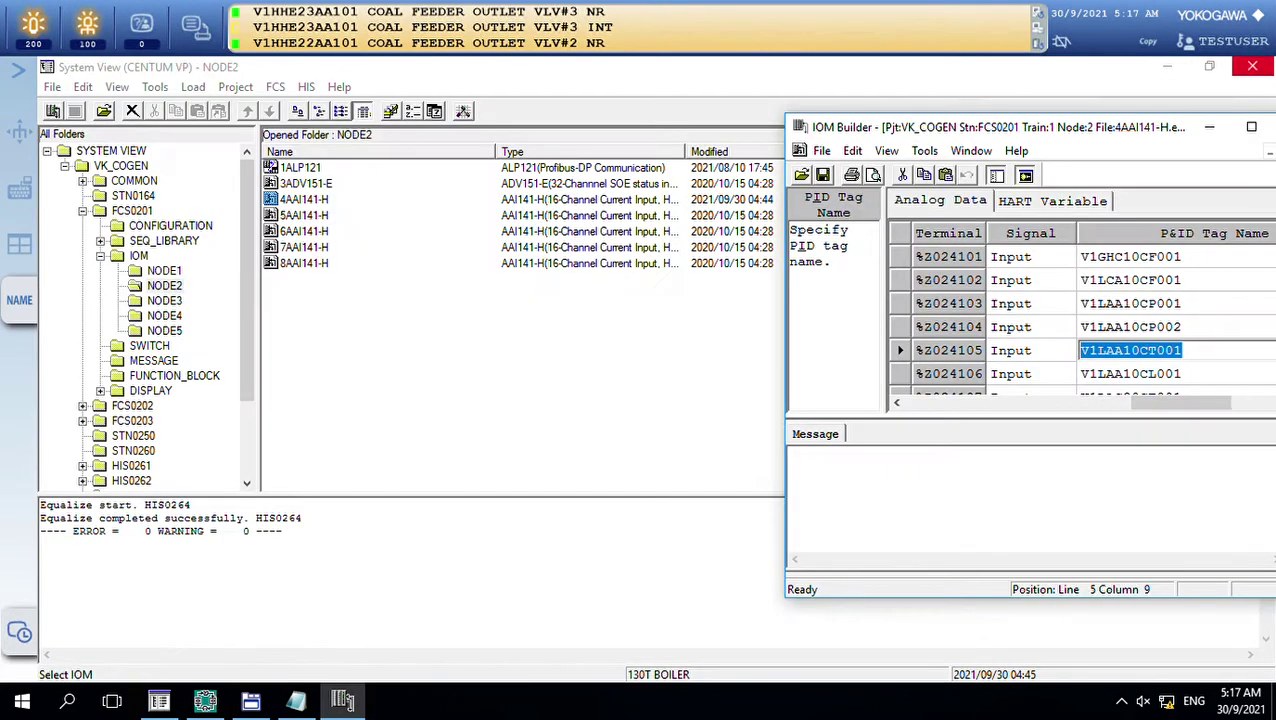
- Locate trend block TR0022 in the CONFIGURATION folder of HIS0264 and check its load options
scroll(145, 315, down, 2)
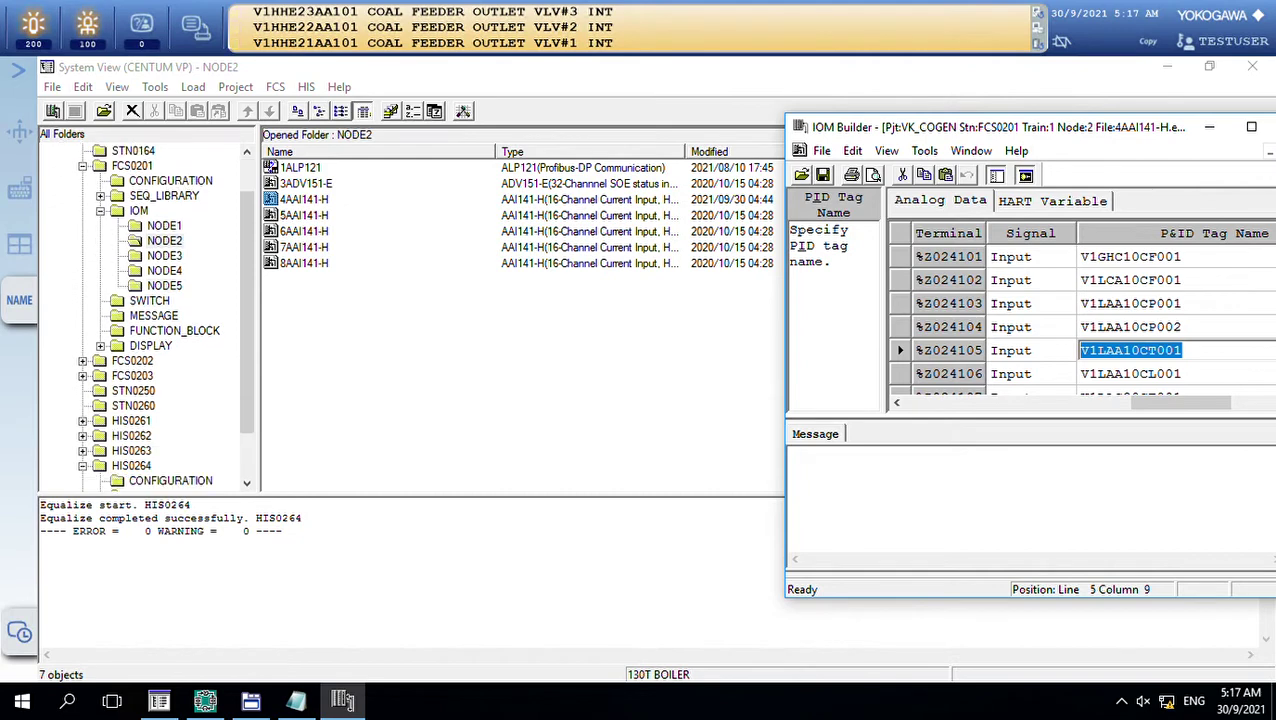
click(131, 420)
click(170, 435)
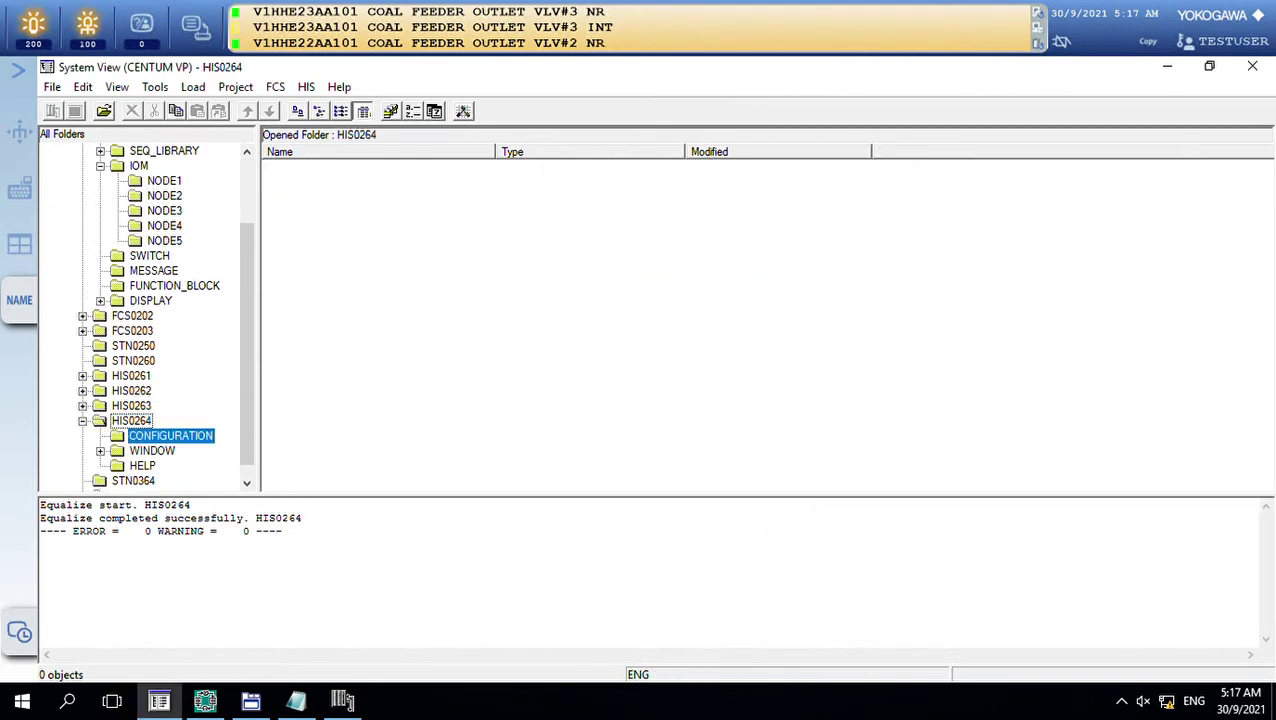
scroll(760, 320, down, 3)
click(298, 470)
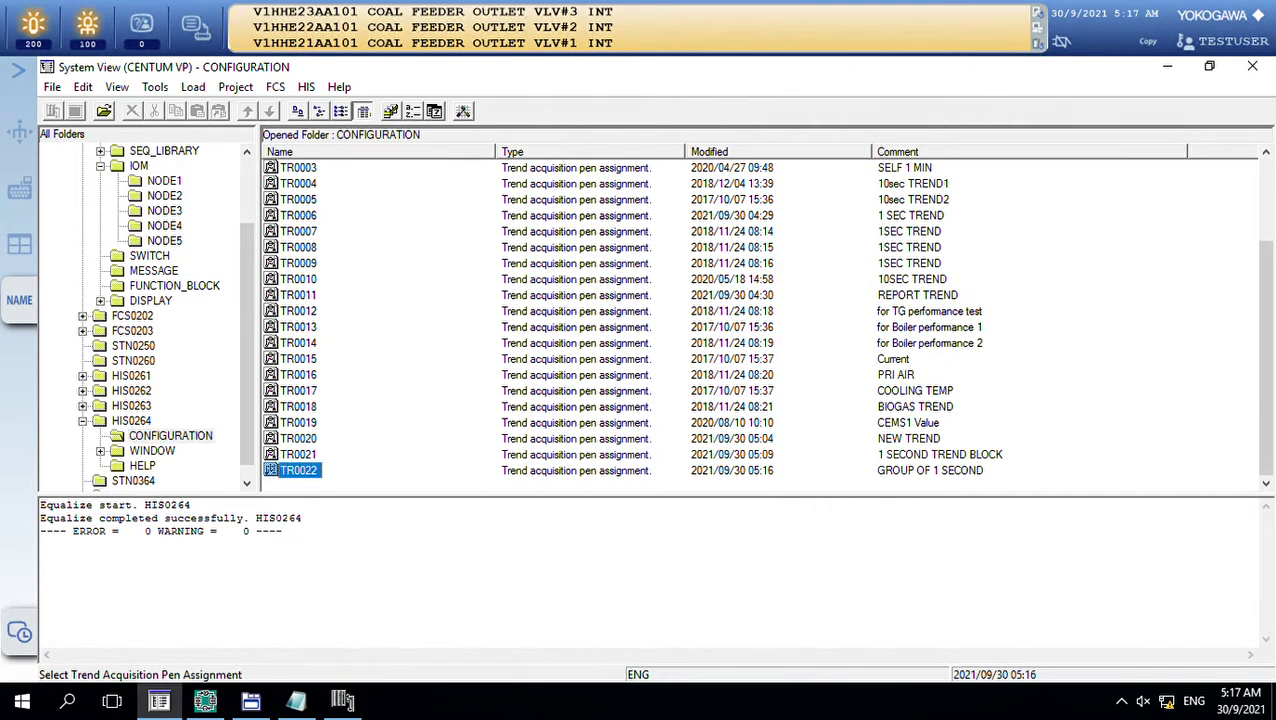
right_click(285, 470)
mouse_move(330, 406)
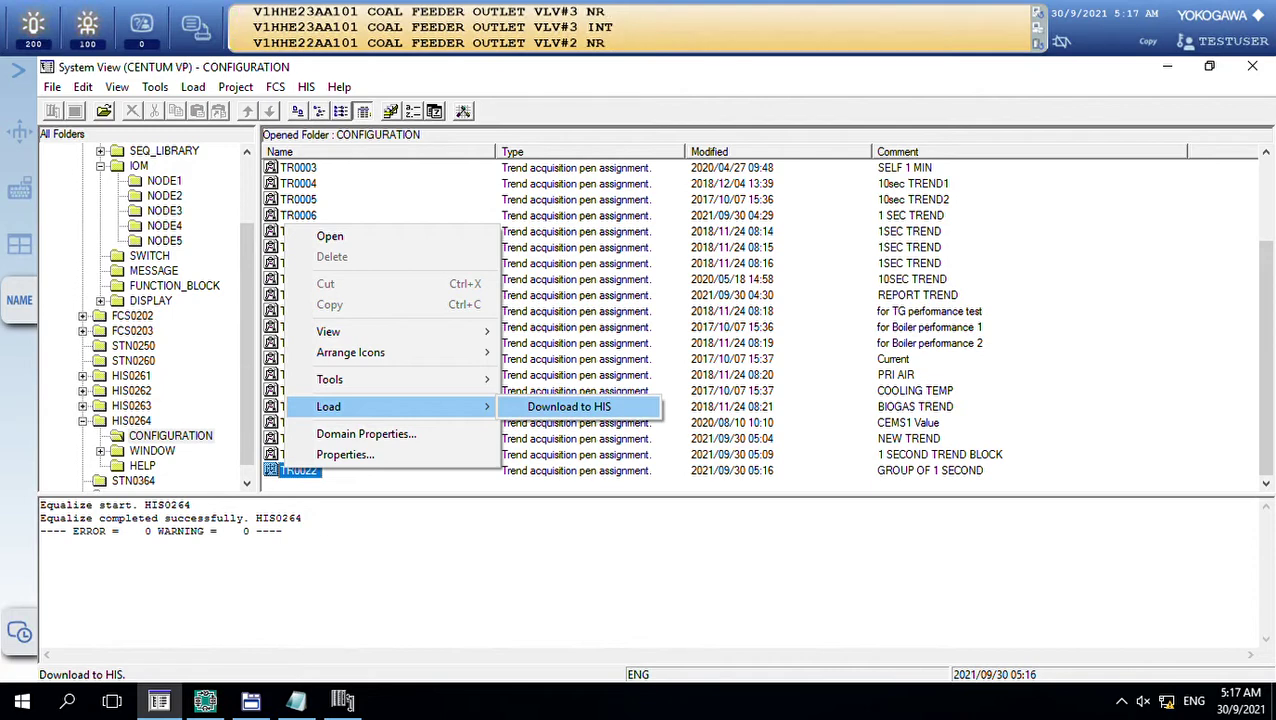
key(super)
key(Escape)
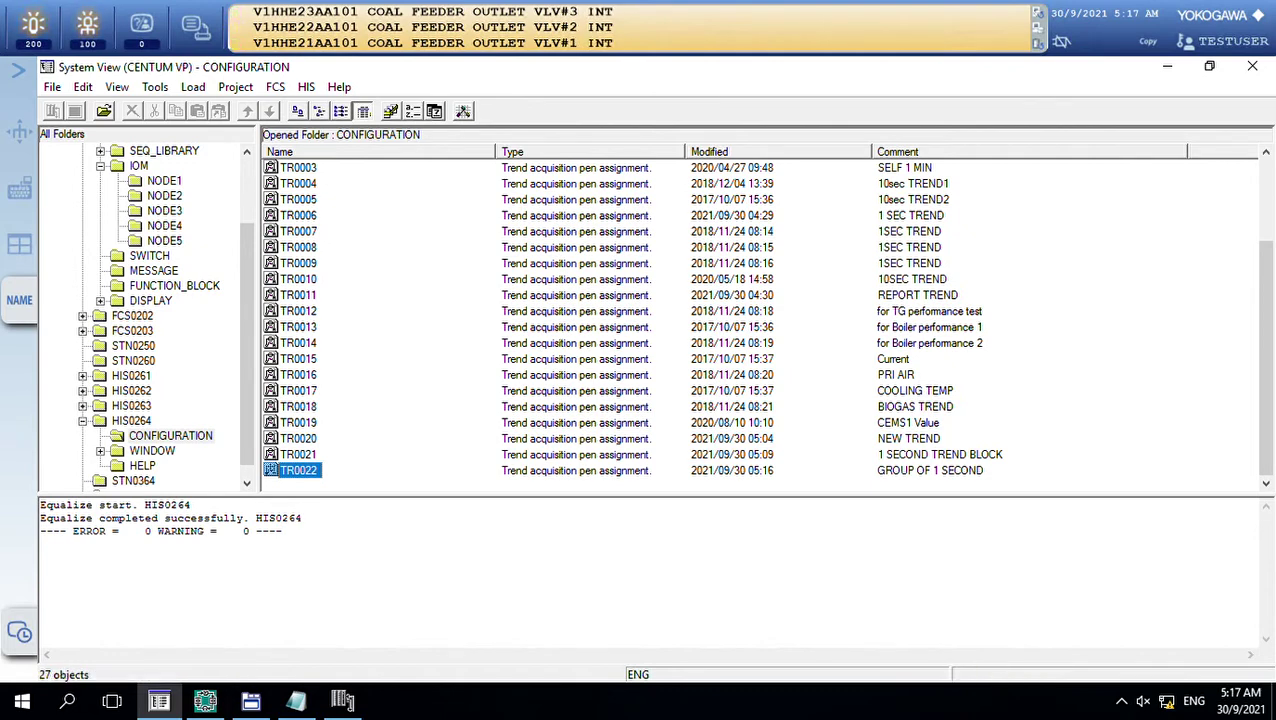
- Download the HIS0264 station of project VK_COGEN to the HIS and accept the confirmation
click(283, 531)
click(142, 465)
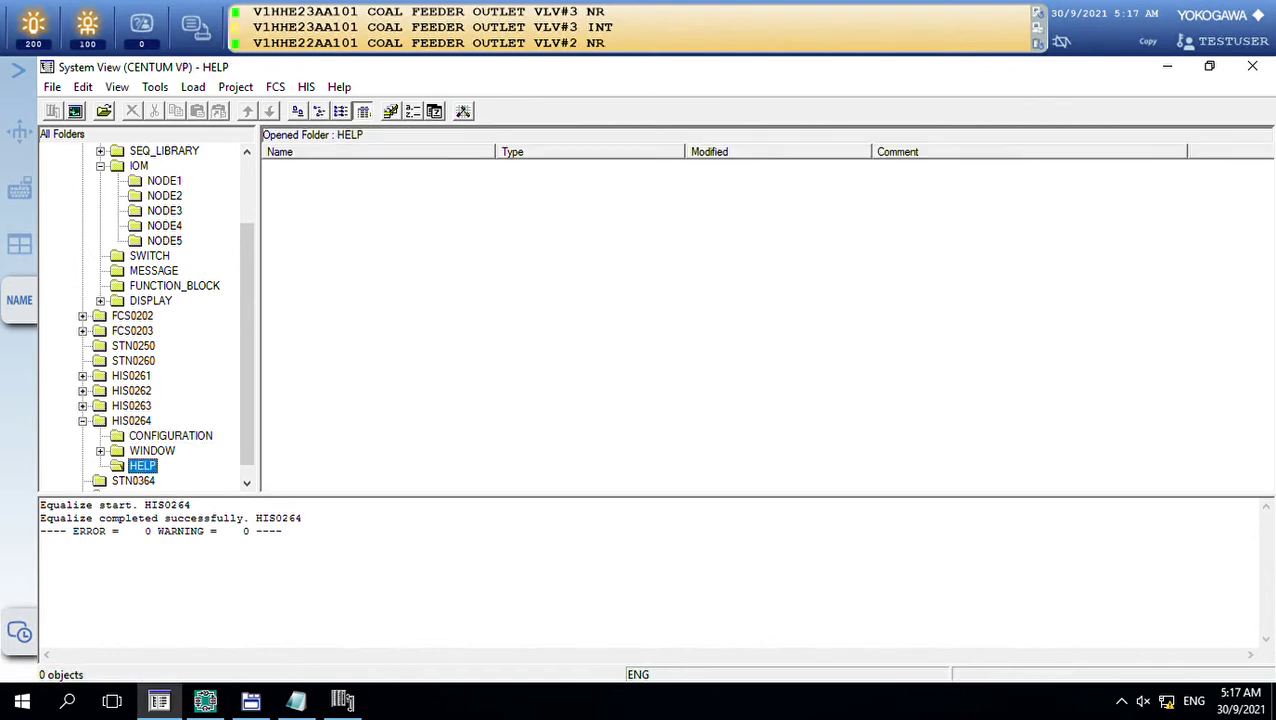
click(170, 435)
click(131, 420)
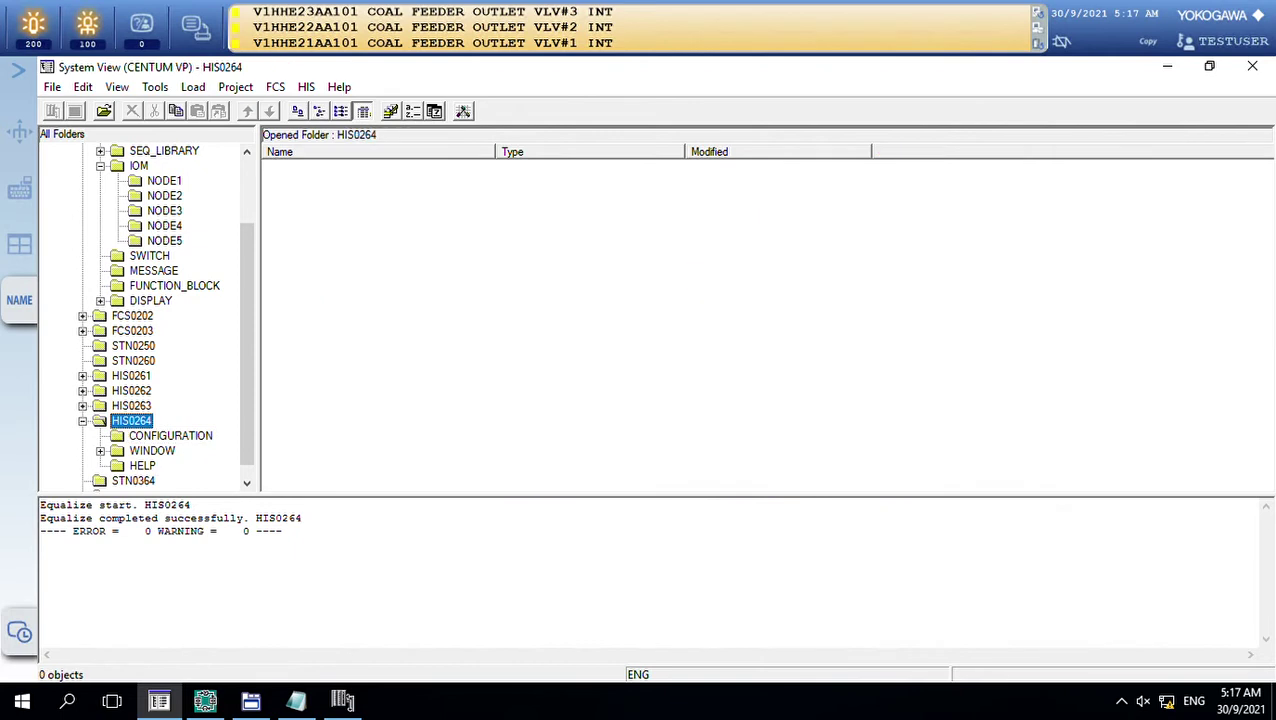
right_click(142, 420)
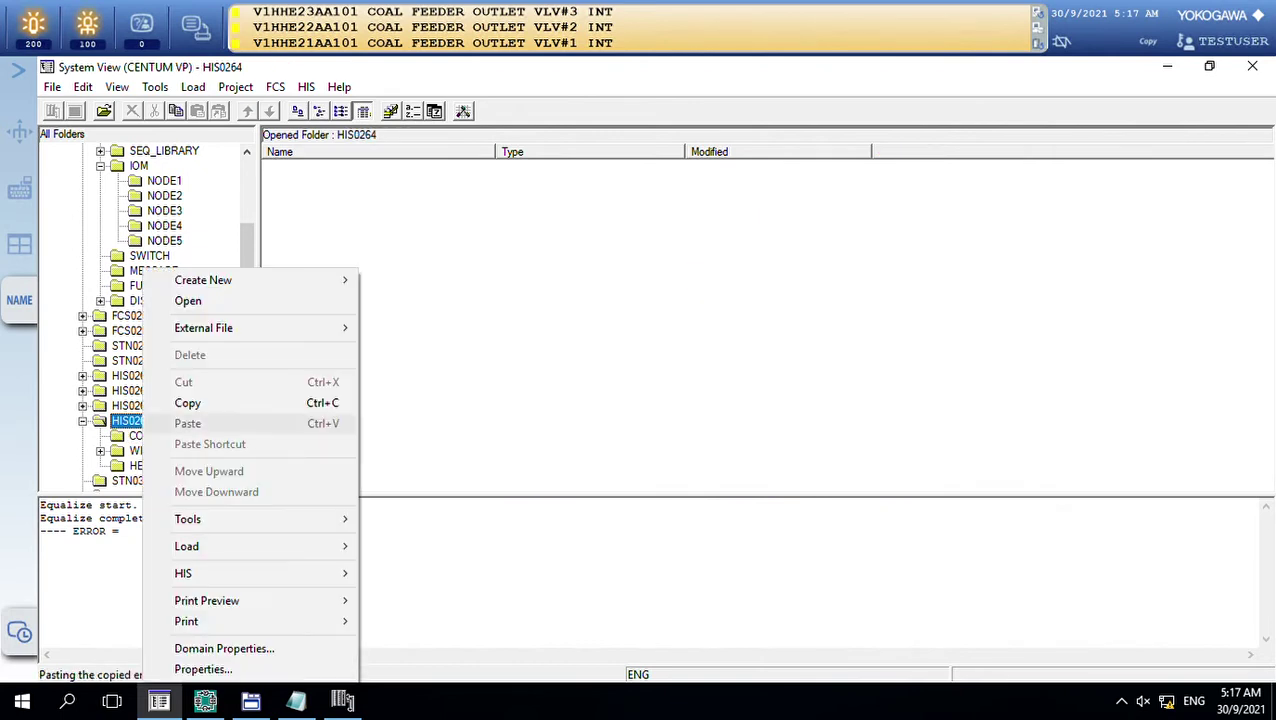
mouse_move(190, 546)
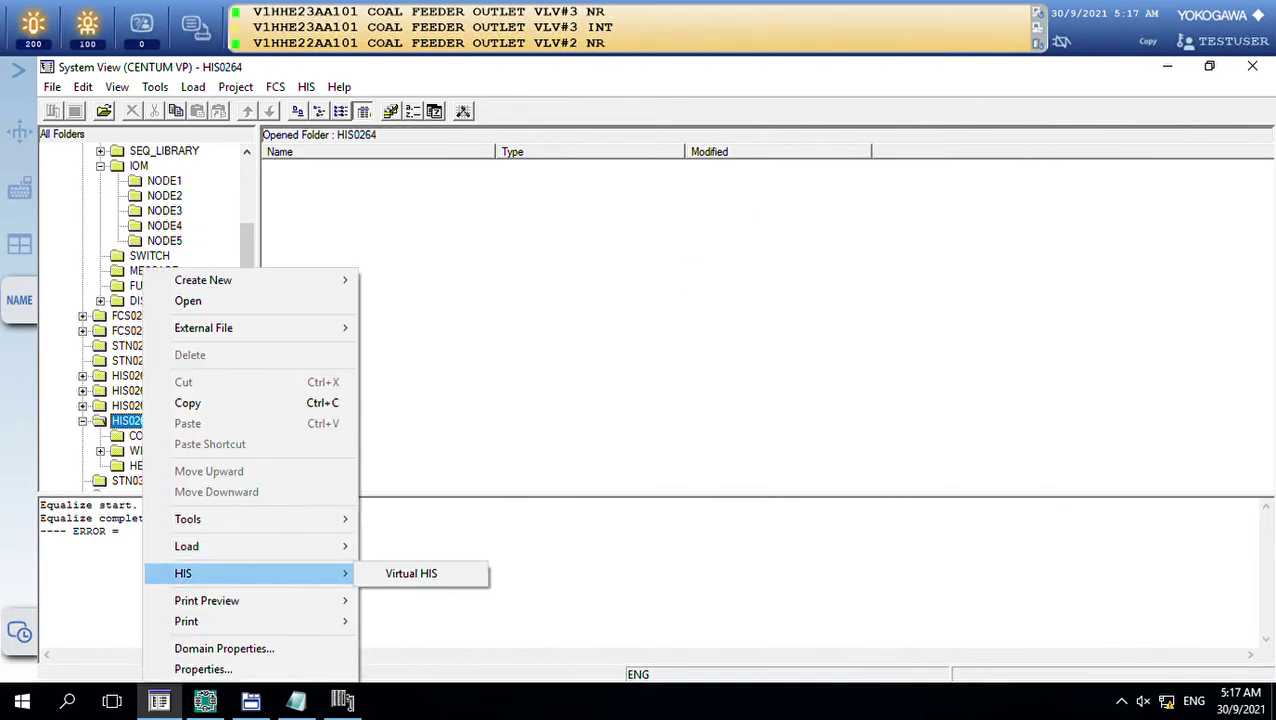
click(427, 573)
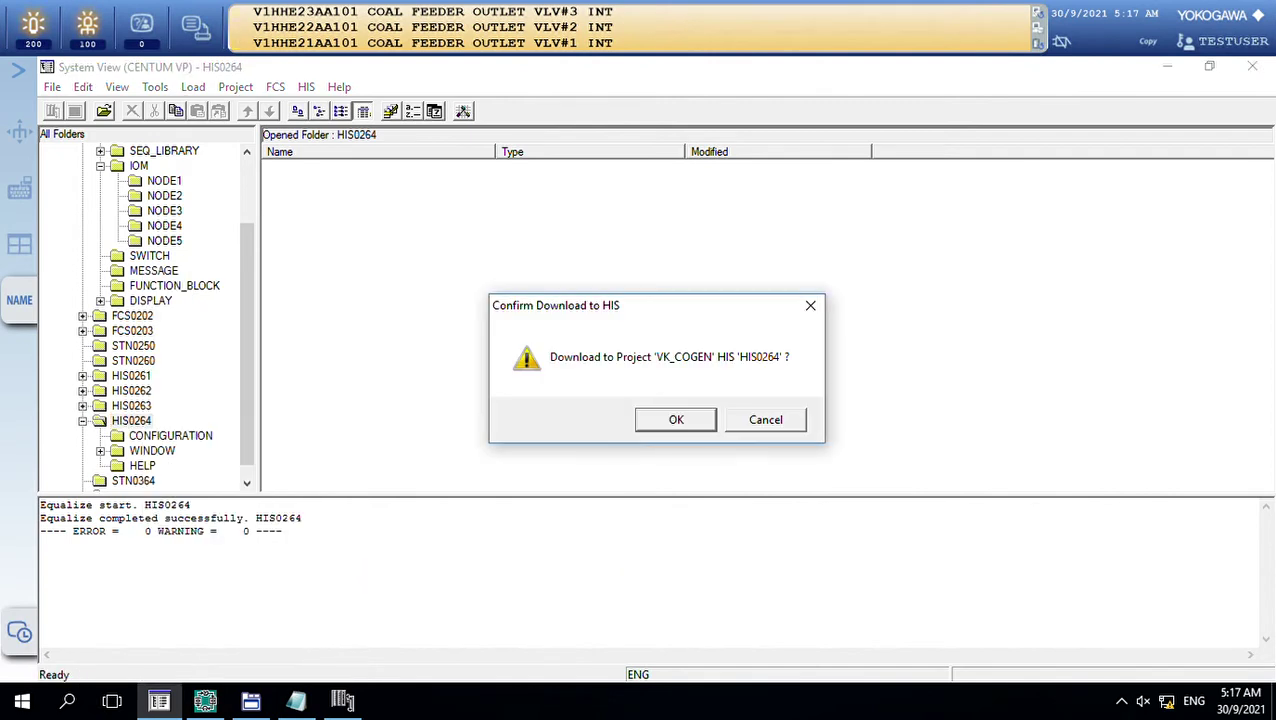
click(675, 418)
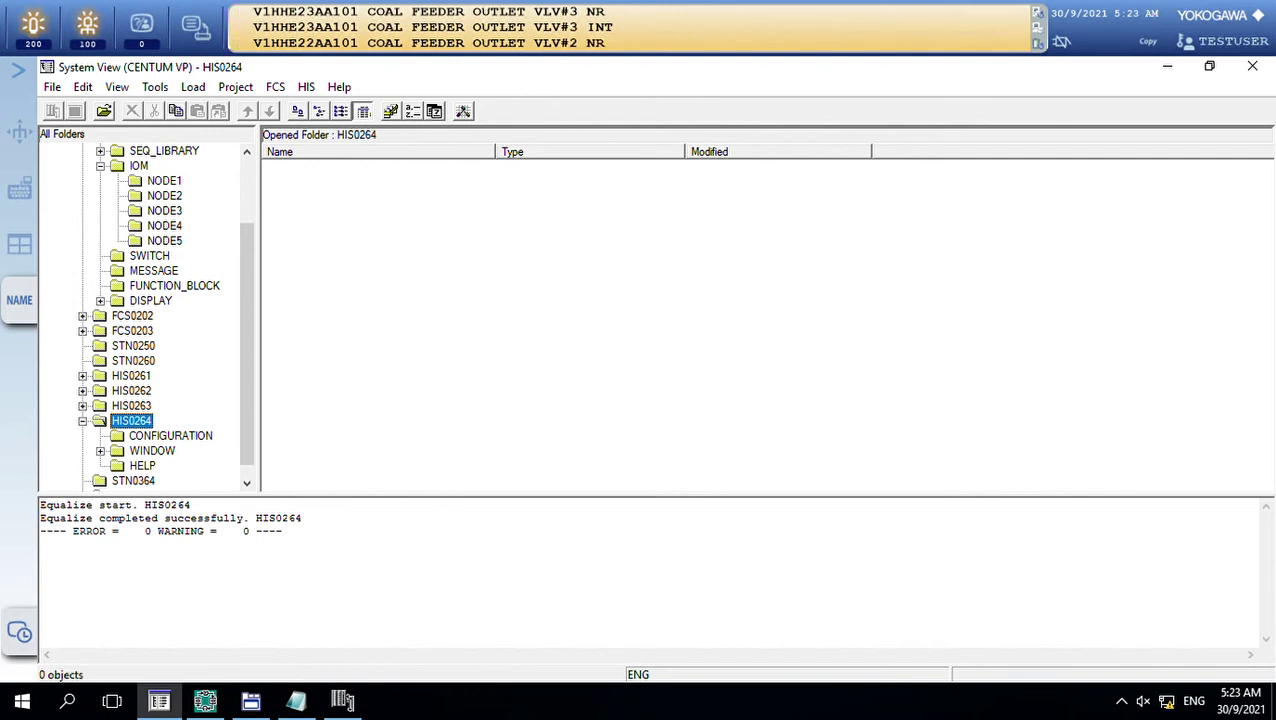
- Clear the operator desktop by minimizing System View, IOM Builder and Notepad
click(1167, 66)
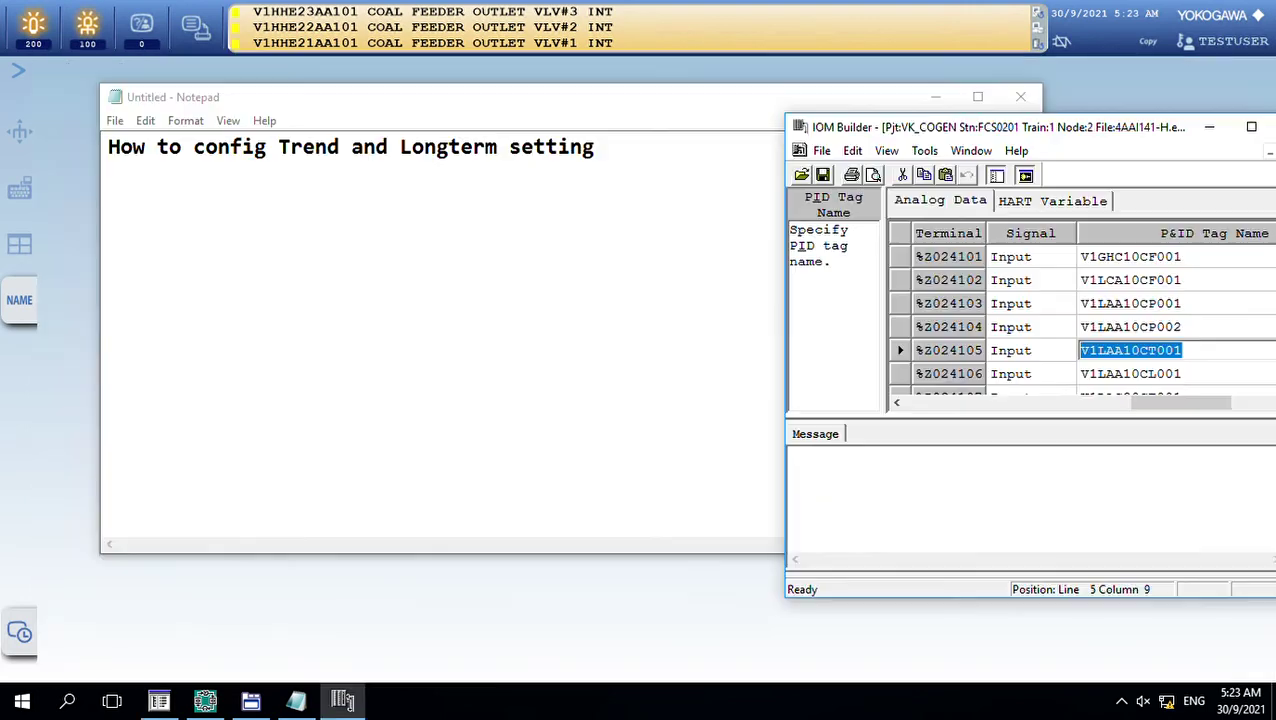
drag(1165, 127, 892, 178)
click(936, 178)
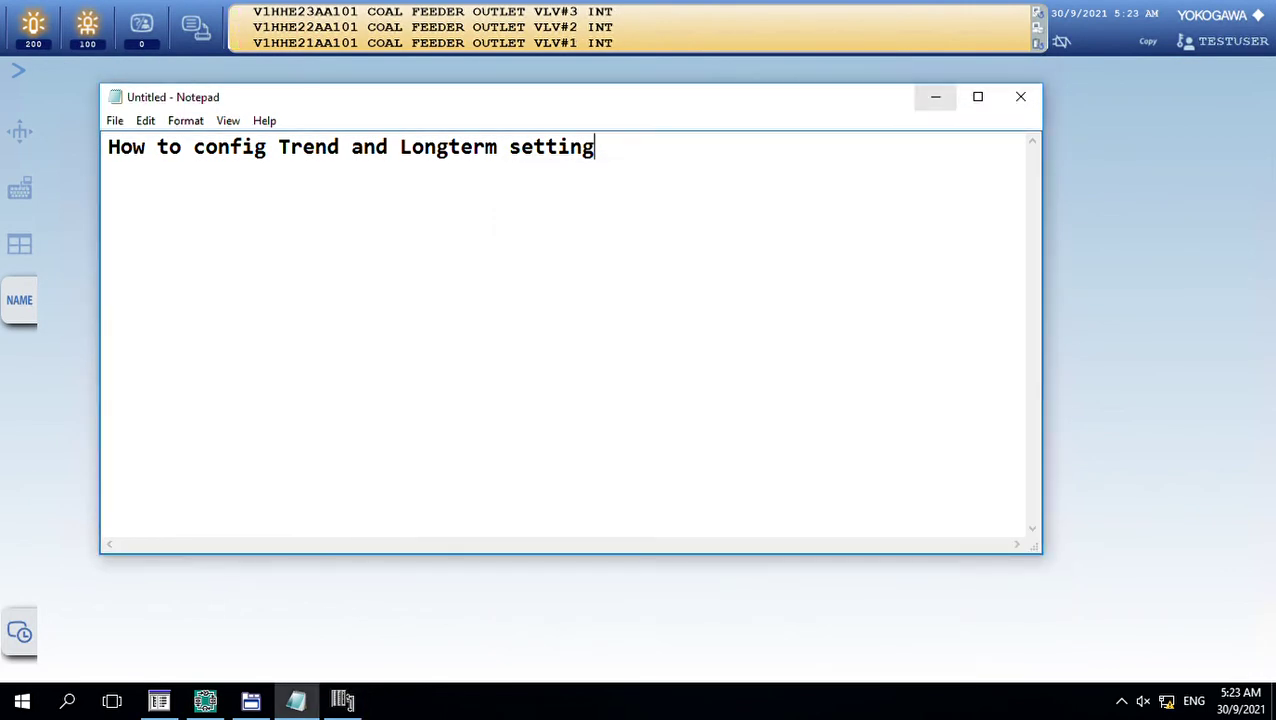
click(935, 97)
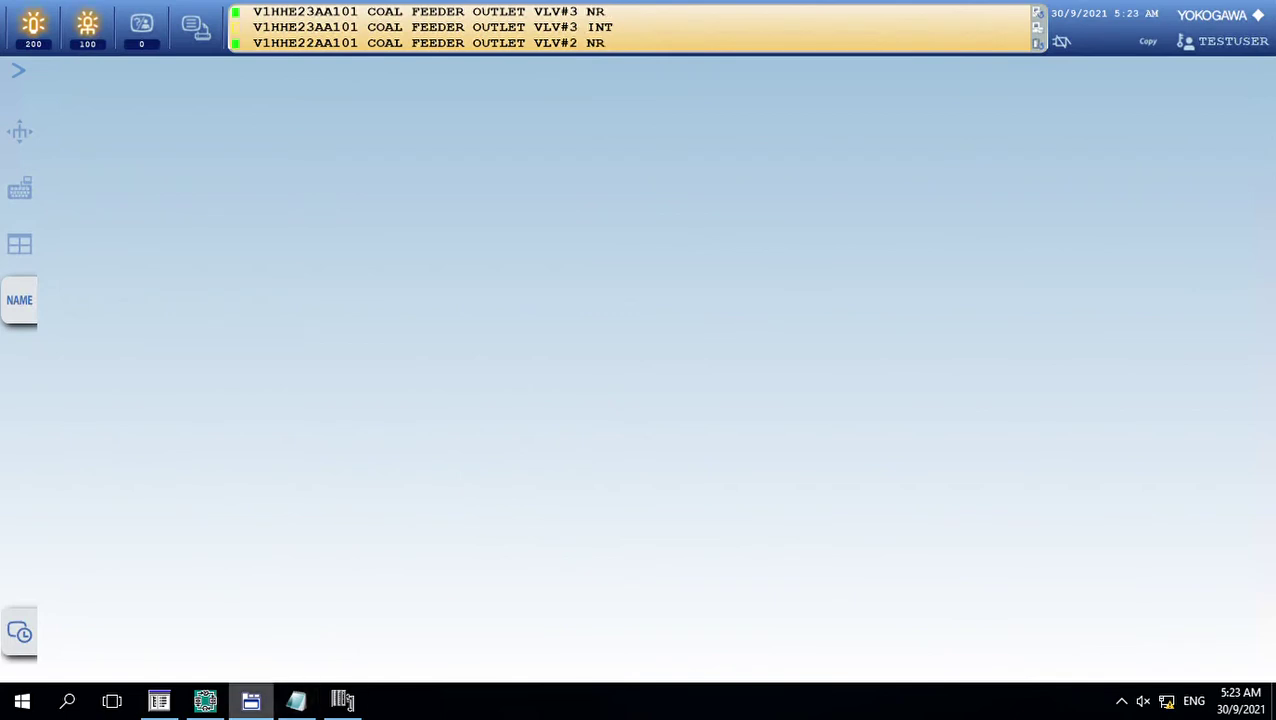
- Copy the tag name of terminal %Z024101 from IOM Builder and call up the V1GHC10CF001 faceplate by name
click(342, 700)
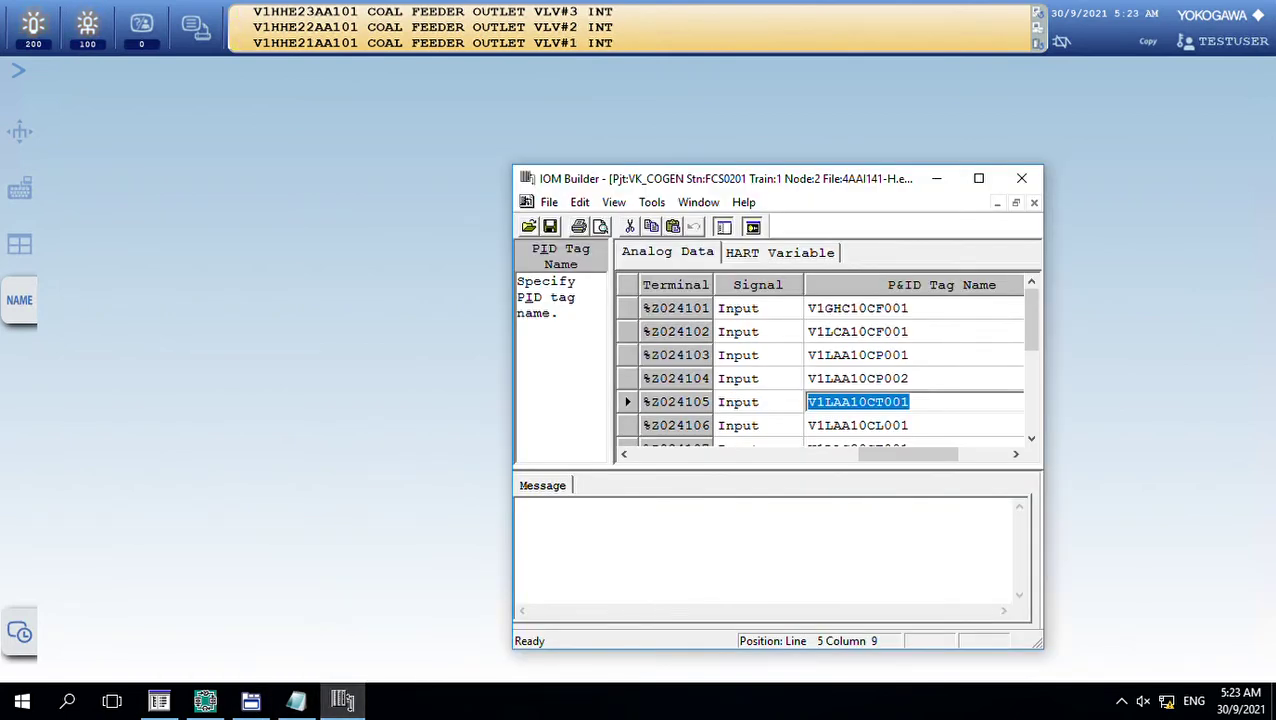
click(858, 308)
key(ctrl+c)
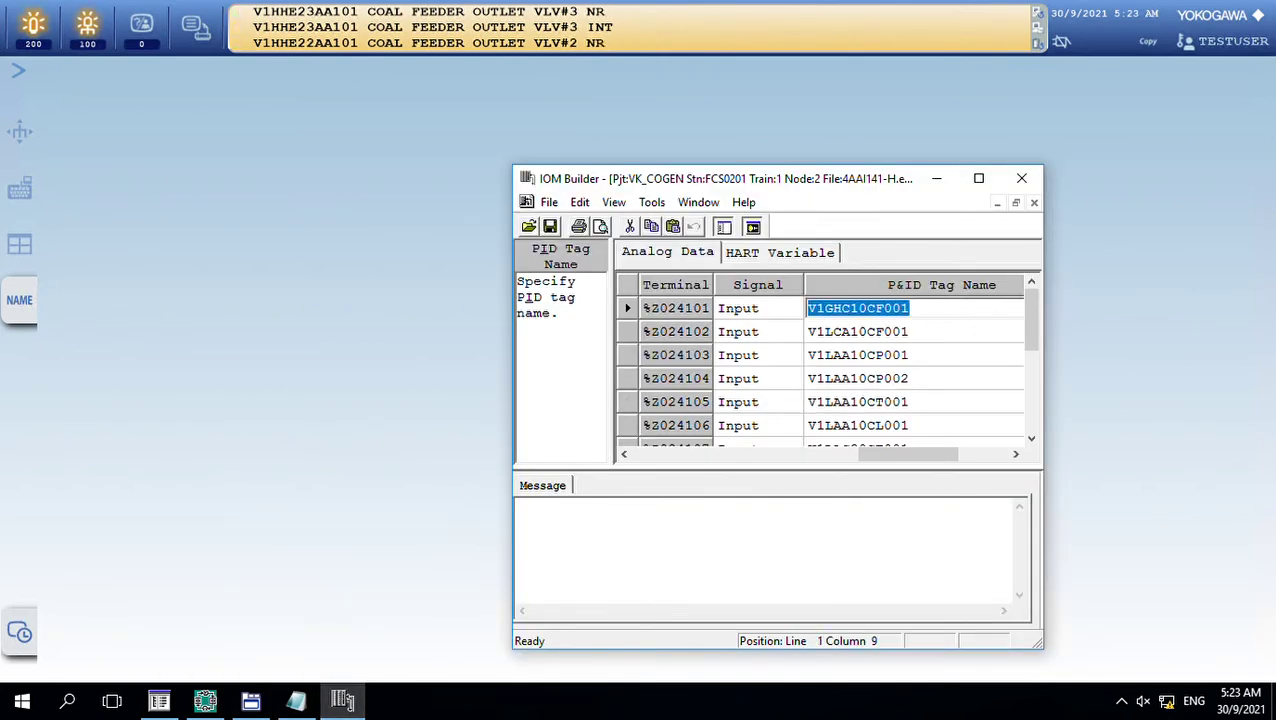
click(19, 300)
key(ctrl+v)
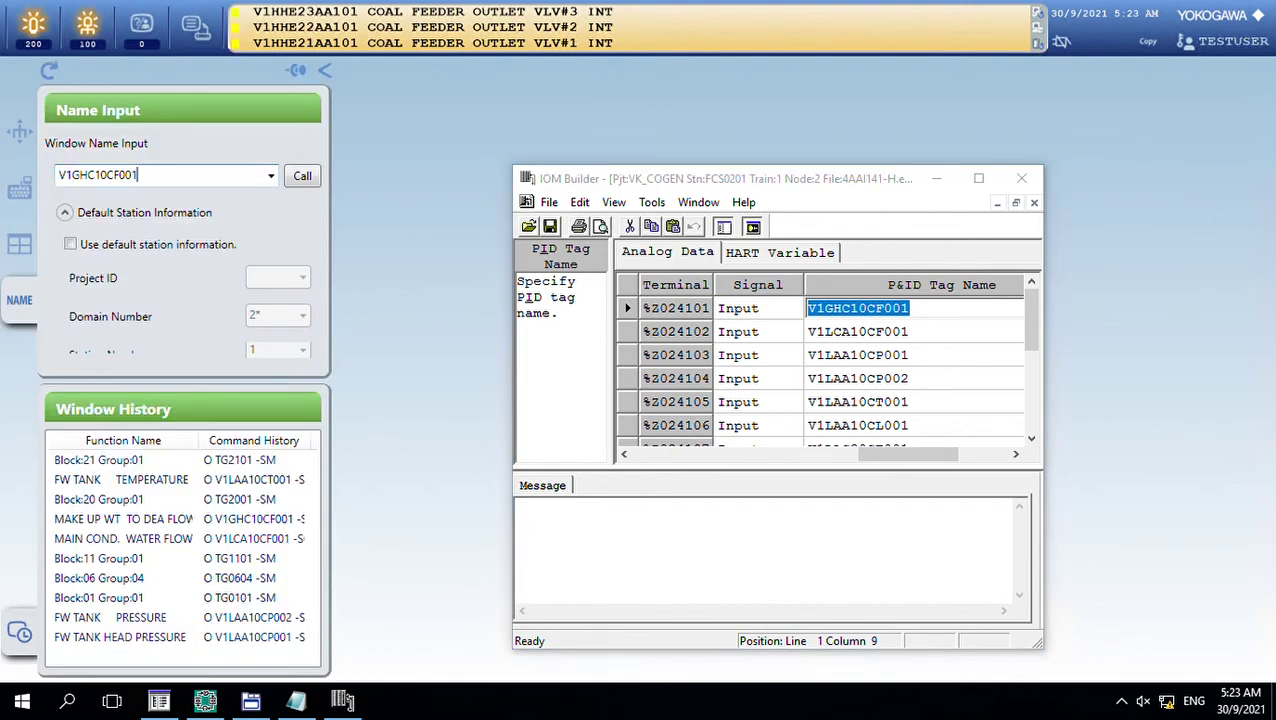
key(Return)
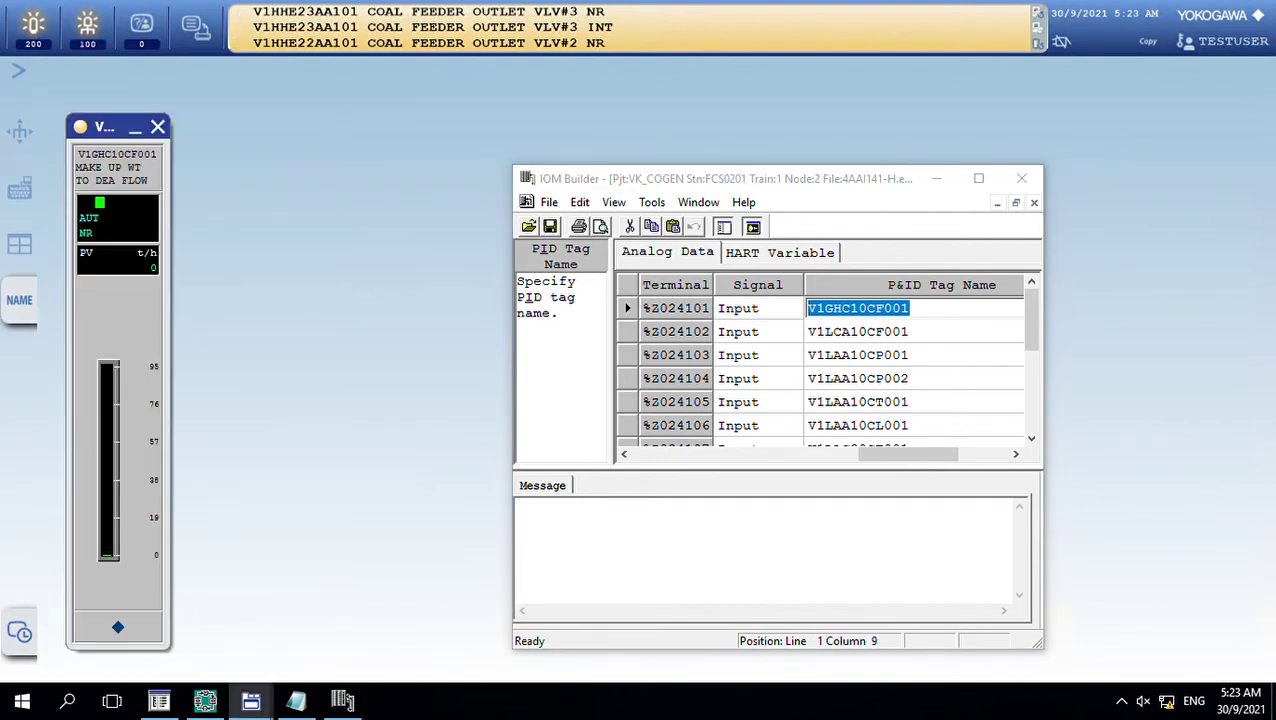
- Open the trend window of V1GHC10CF001 from its faceplate to examine the recorded pens
right_click(84, 158)
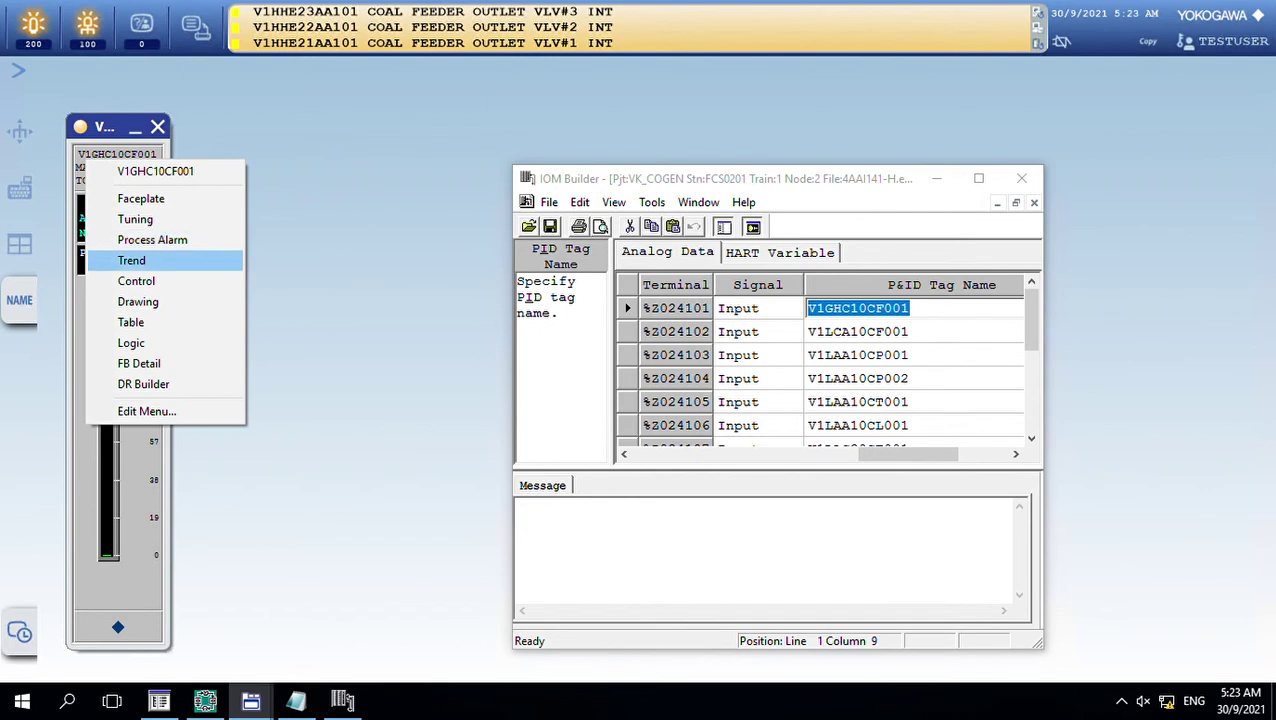
click(130, 260)
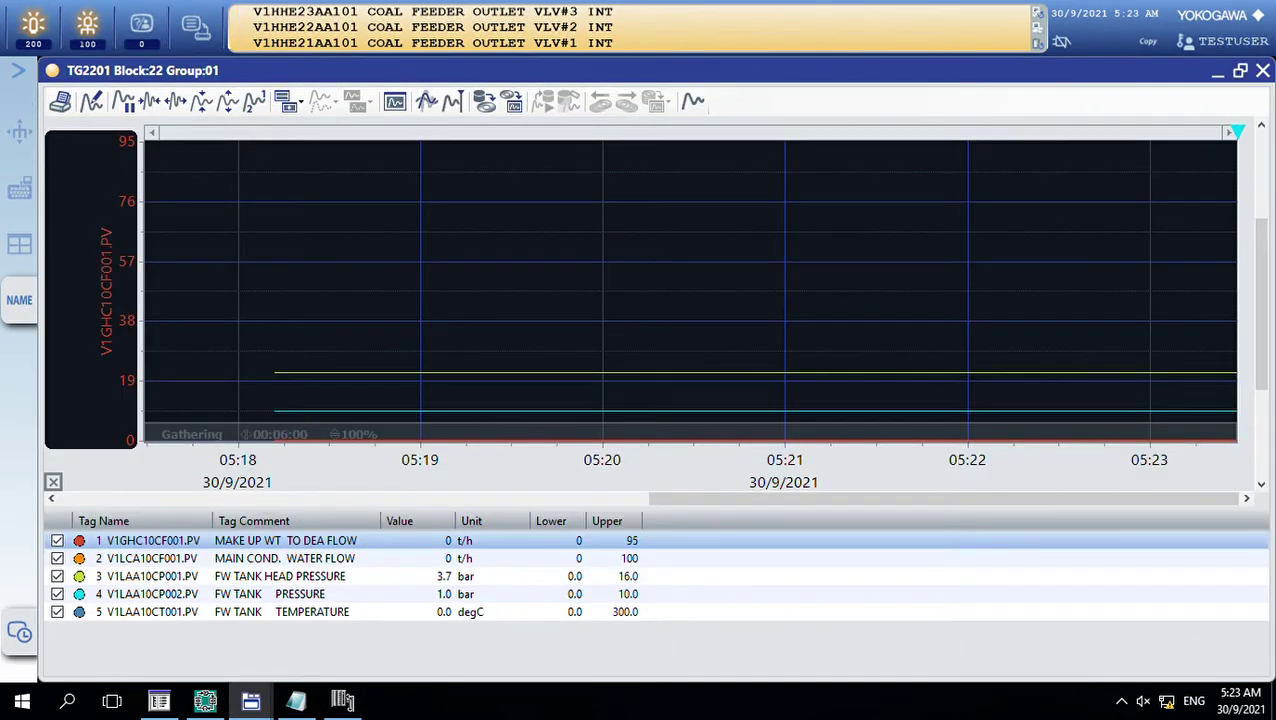
click(620, 98)
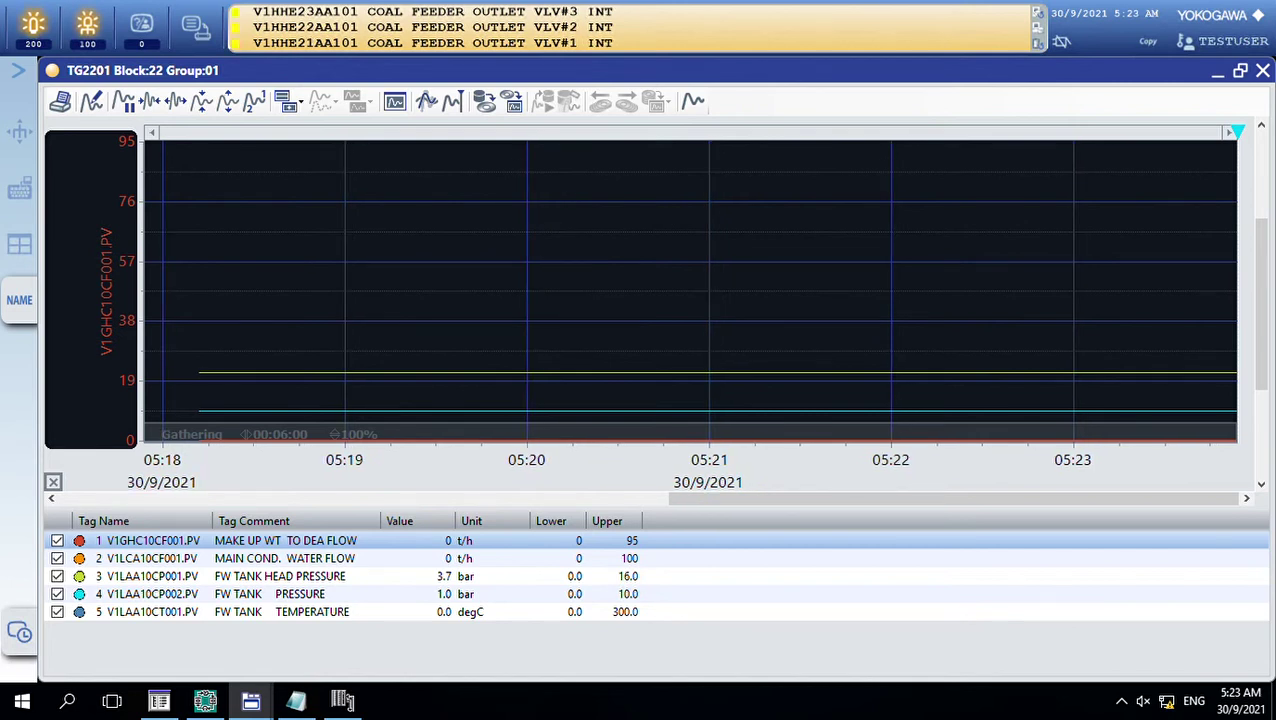
- Call the V1GHC10CF001 faceplate again, set its RAW data item to 20 and close the data entry dialog
key(Return)
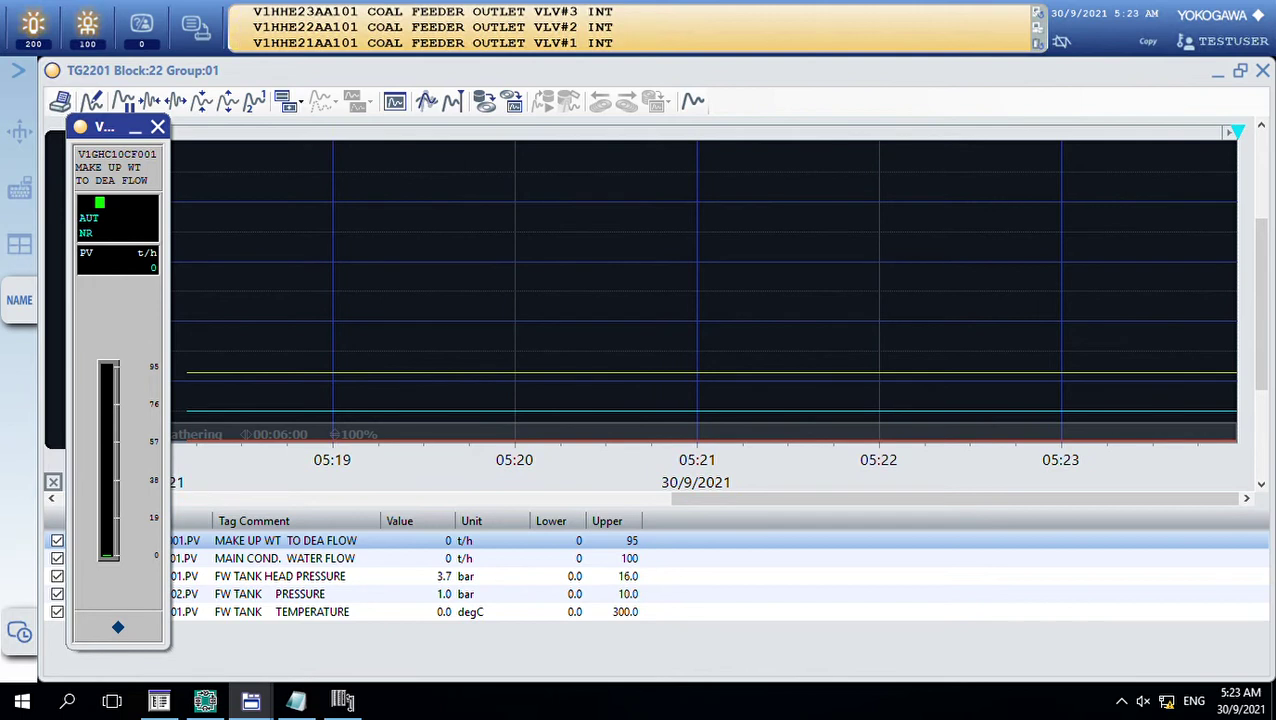
click(118, 627)
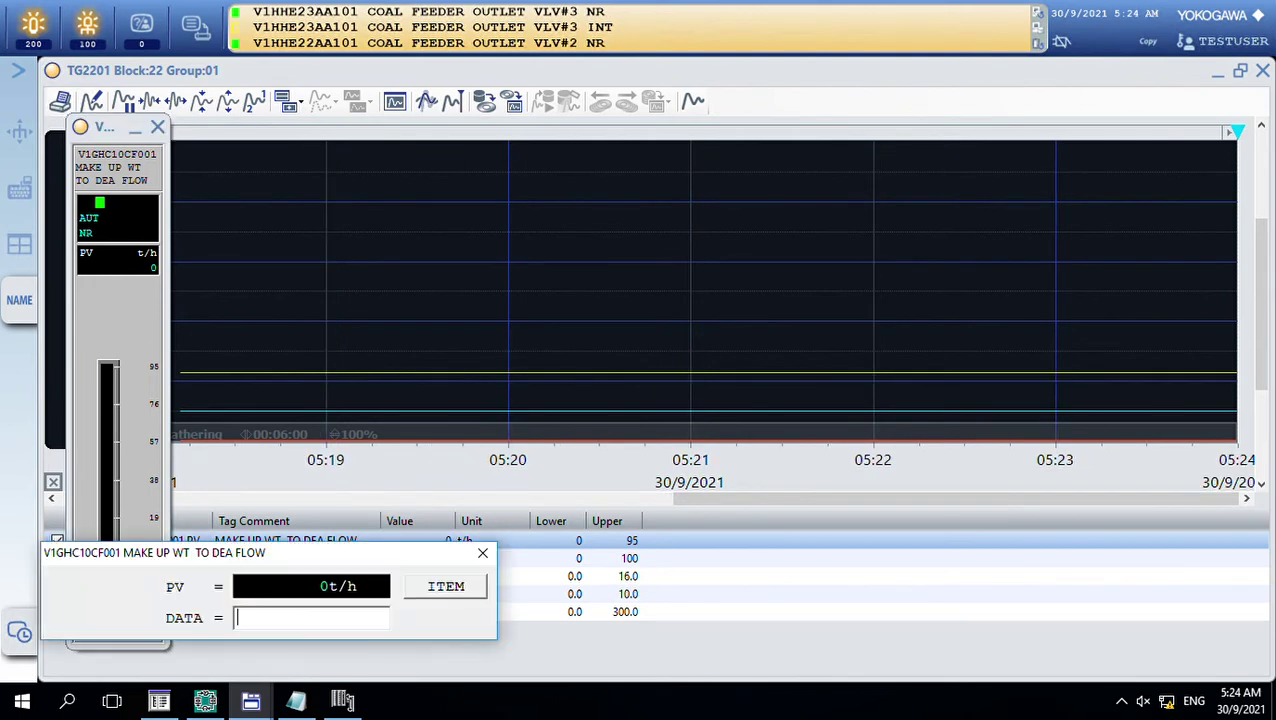
click(446, 586)
text(RAW)
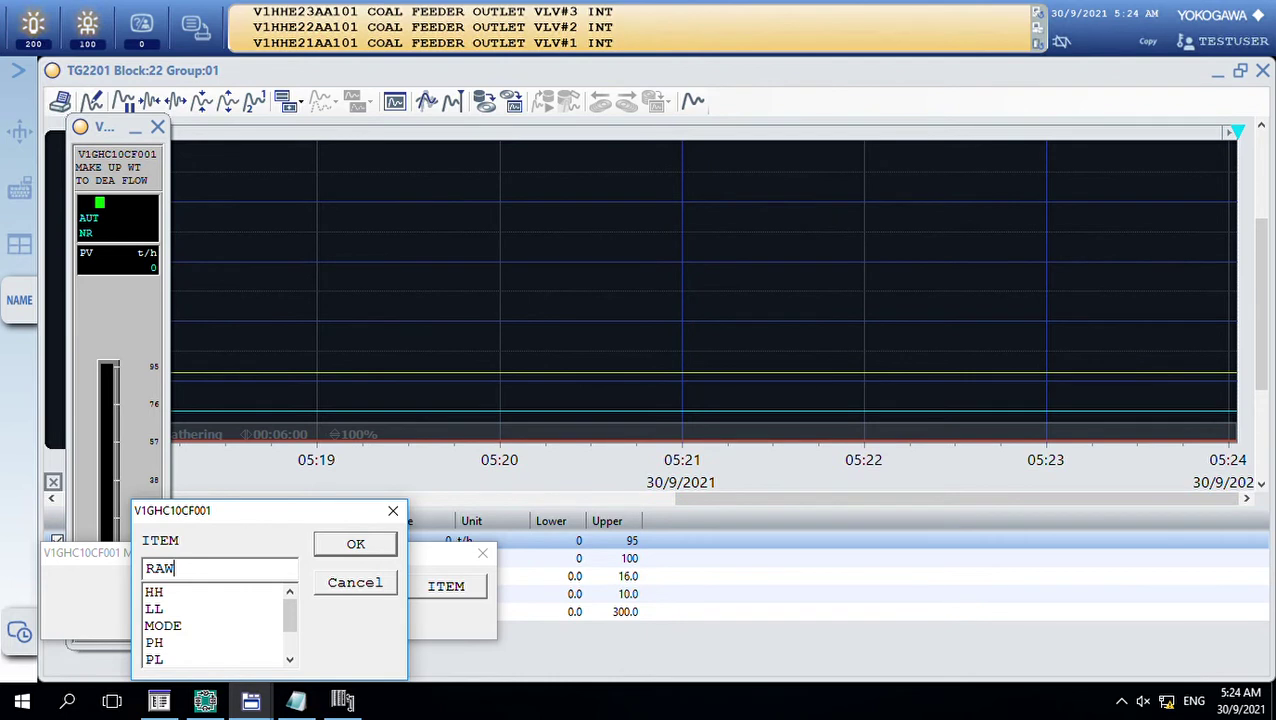
key(Return)
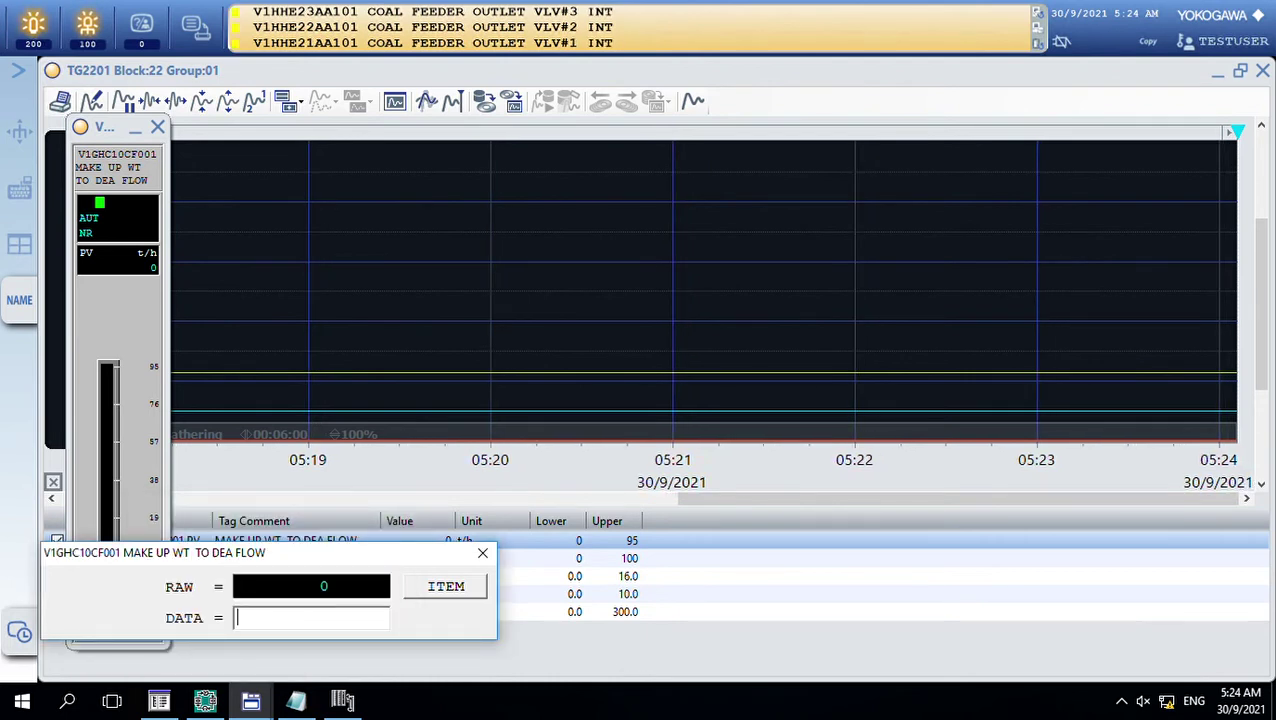
text(20)
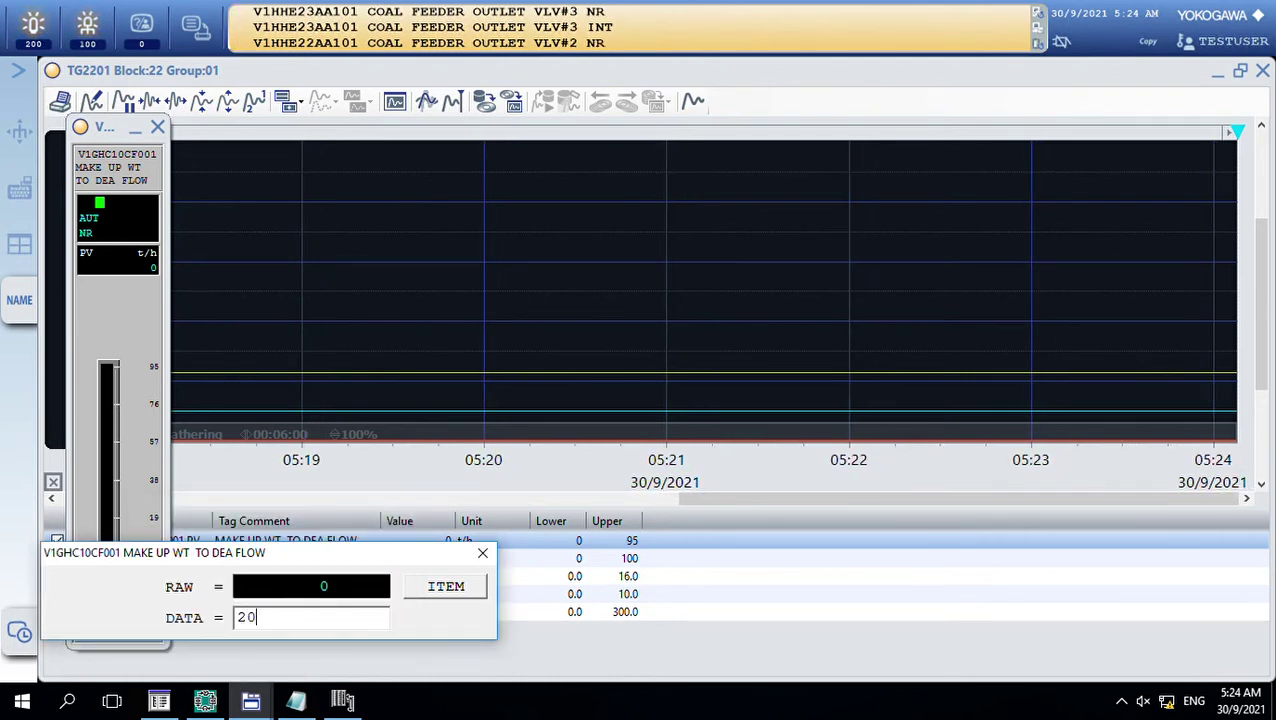
key(Return)
key(Return)
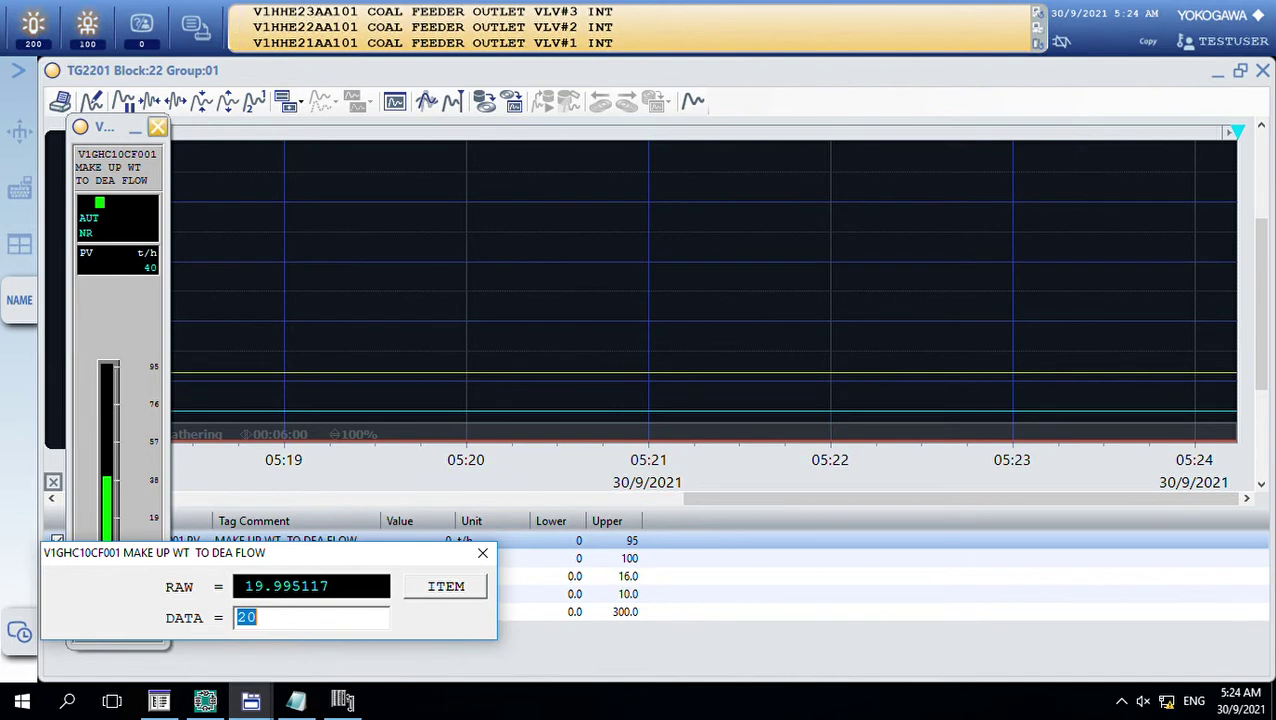
click(482, 553)
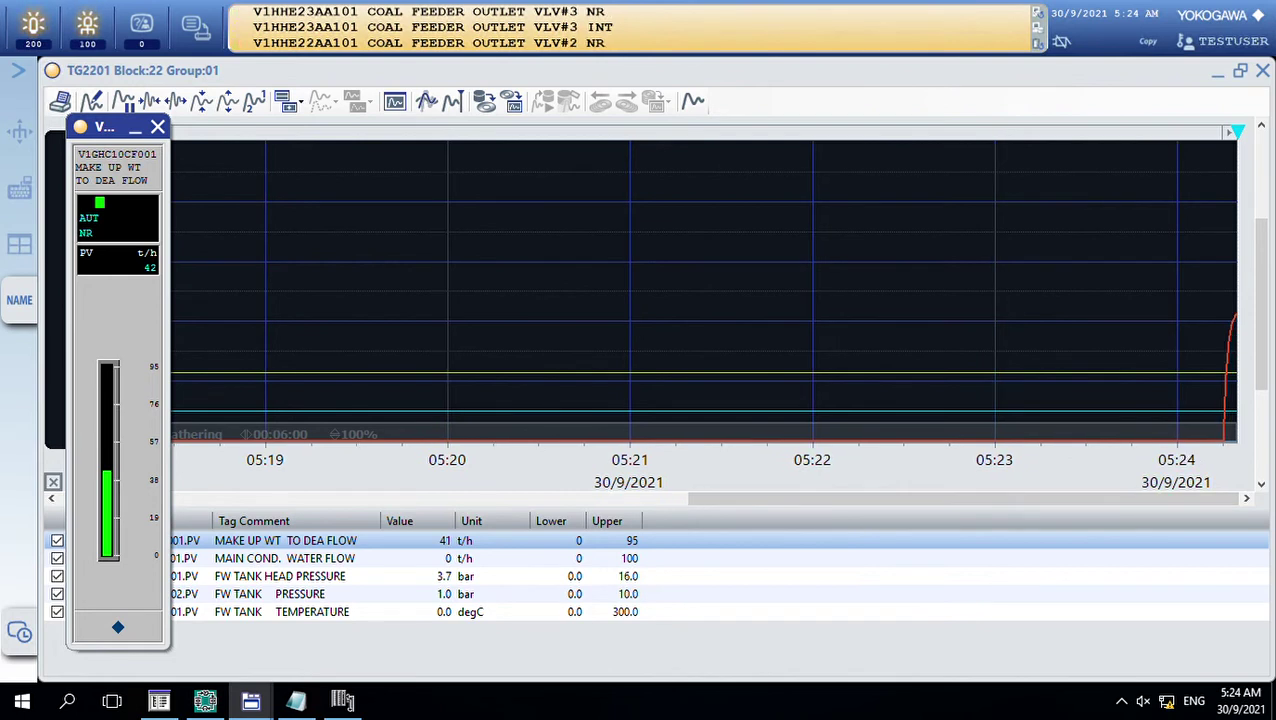
- Call the faceplate of the FW tank head pressure V1LAA10CP001 from the trend, set its RAW data item to 10 and close it
click(280, 576)
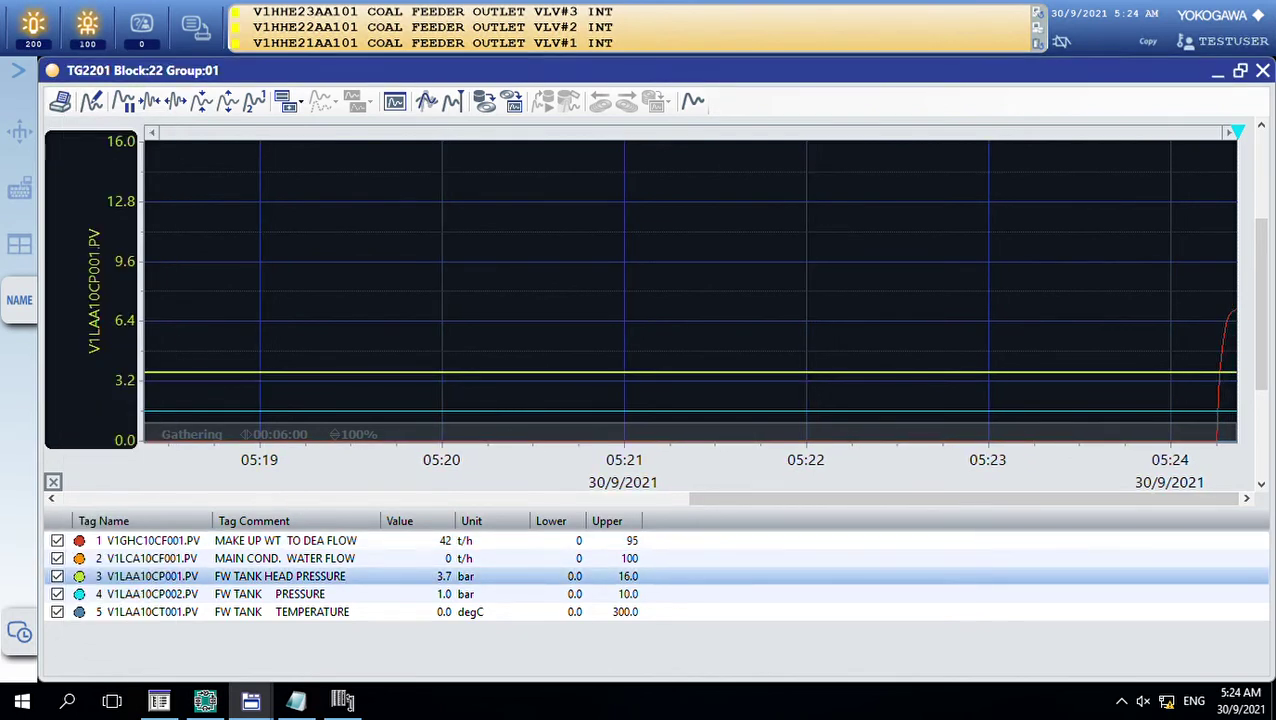
right_click(284, 576)
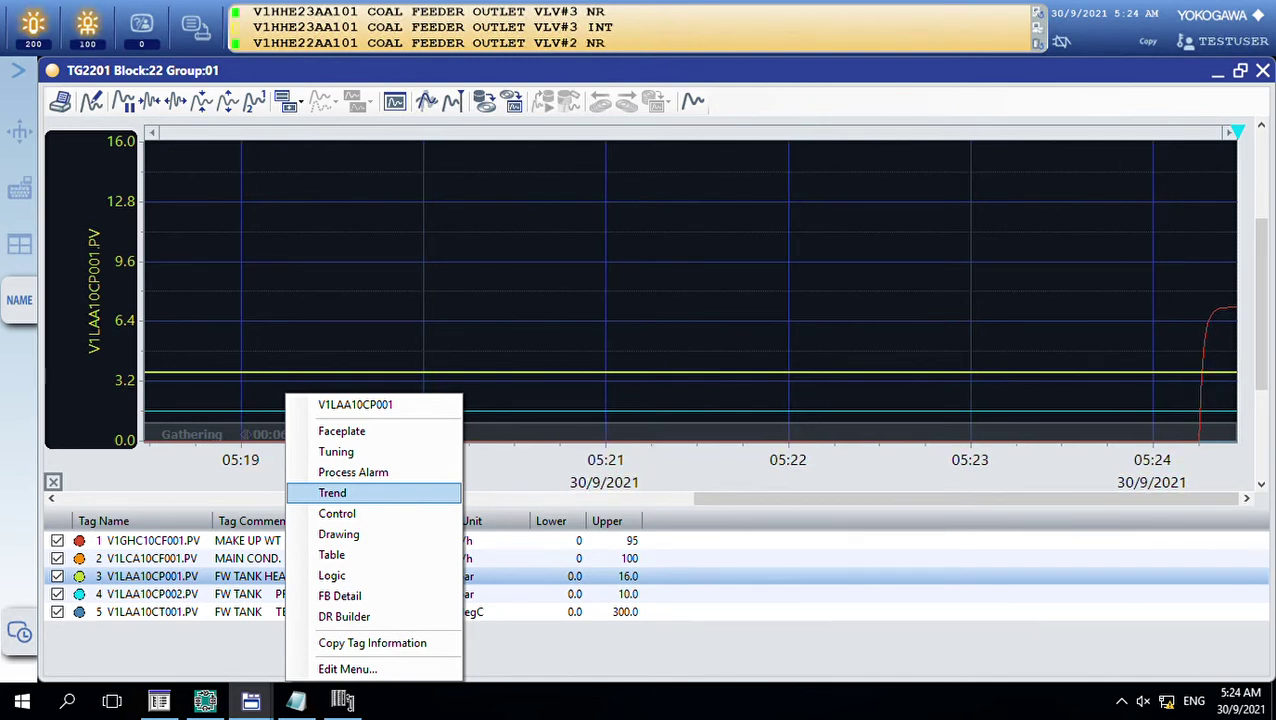
click(341, 431)
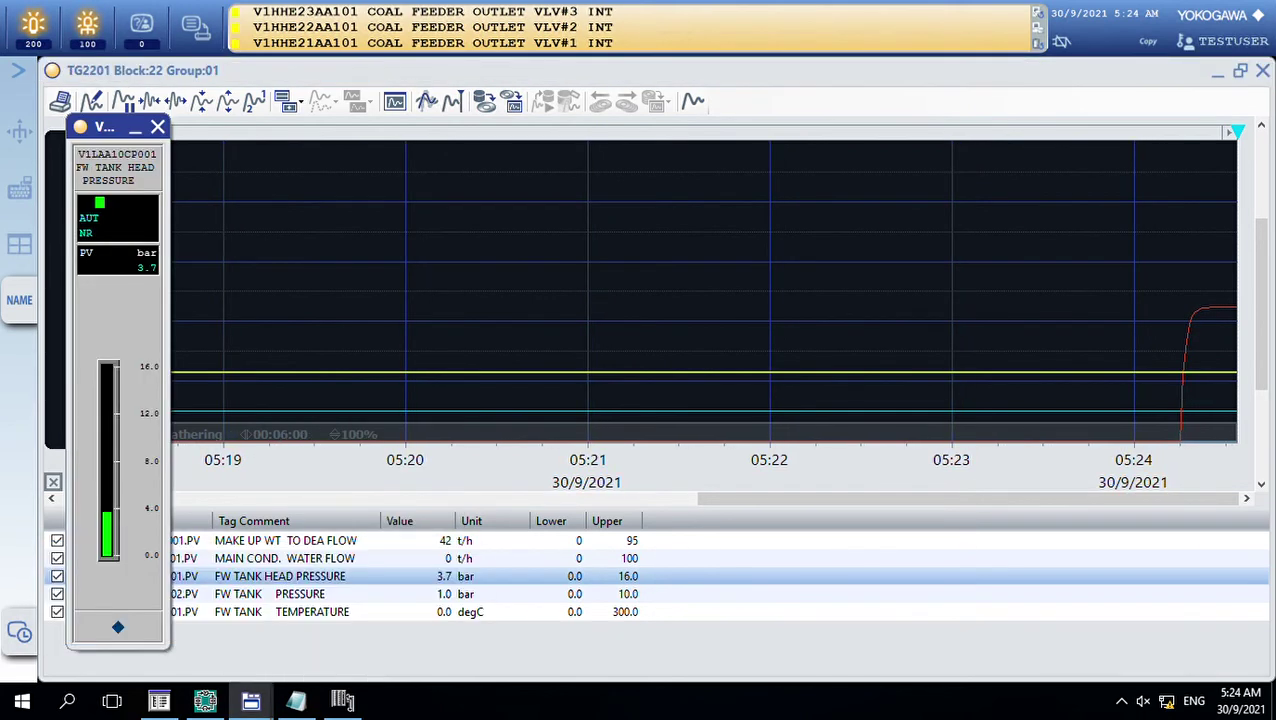
click(117, 627)
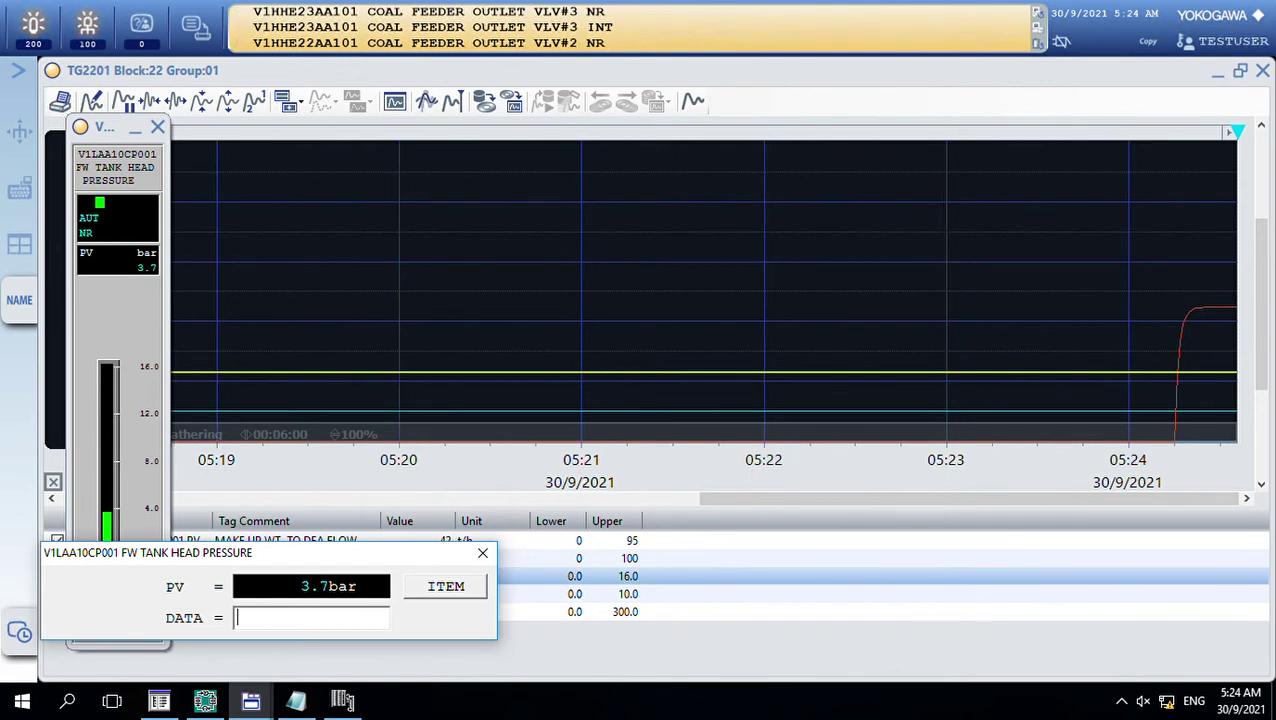
click(445, 586)
text(RAW)
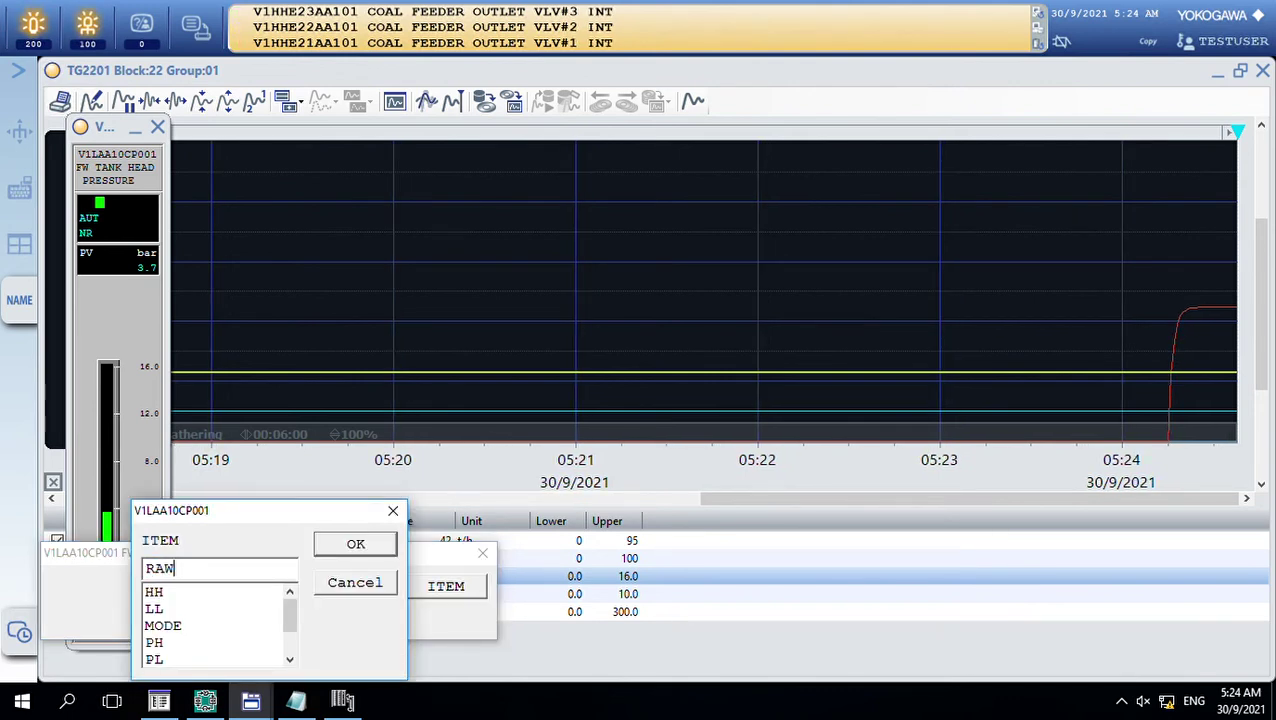
key(Return)
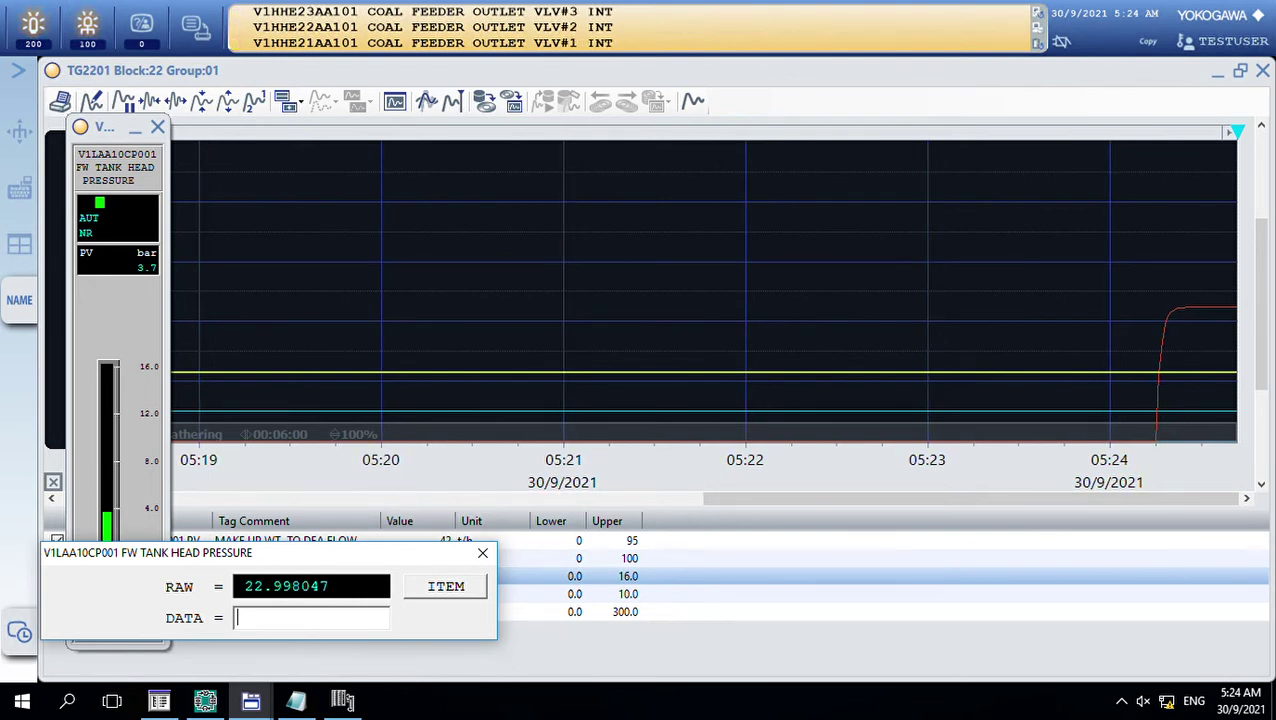
text(10)
key(Return)
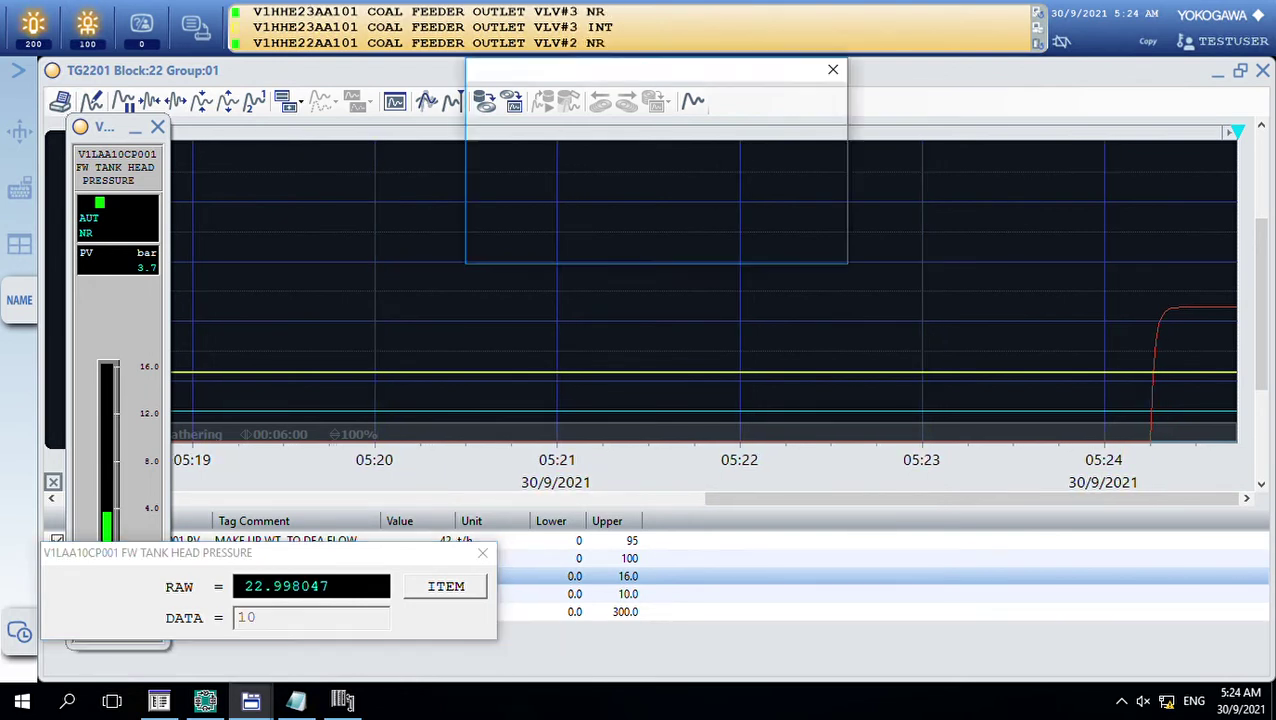
click(711, 231)
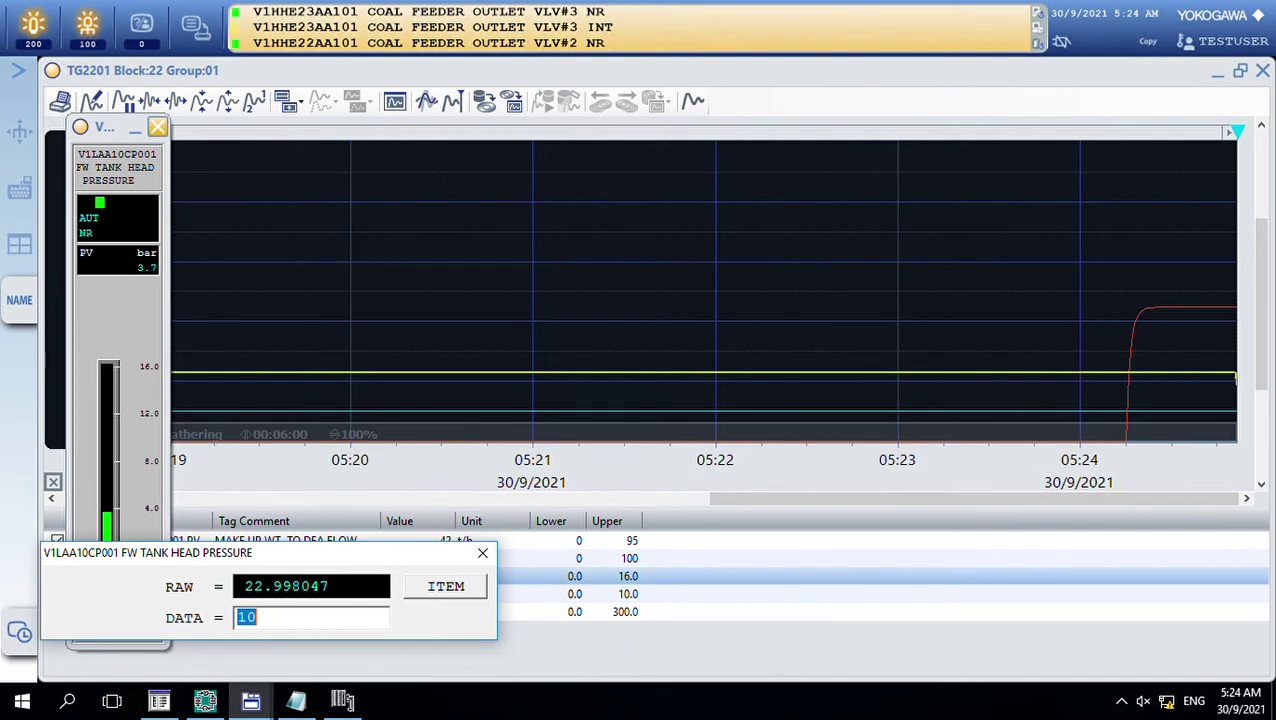
click(157, 127)
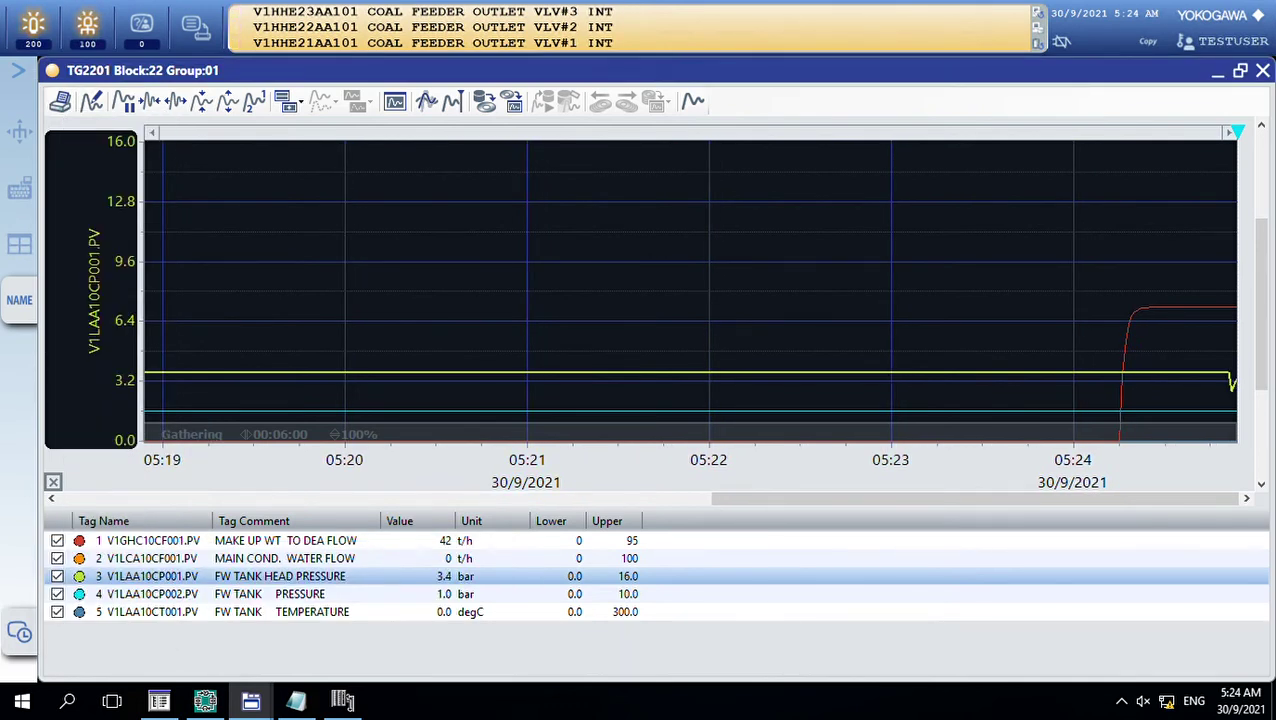
- Set the RAW data item of the FW tank temperature V1LAA10CT001 to 55 from its faceplate and resume the trend display
double_click(152, 611)
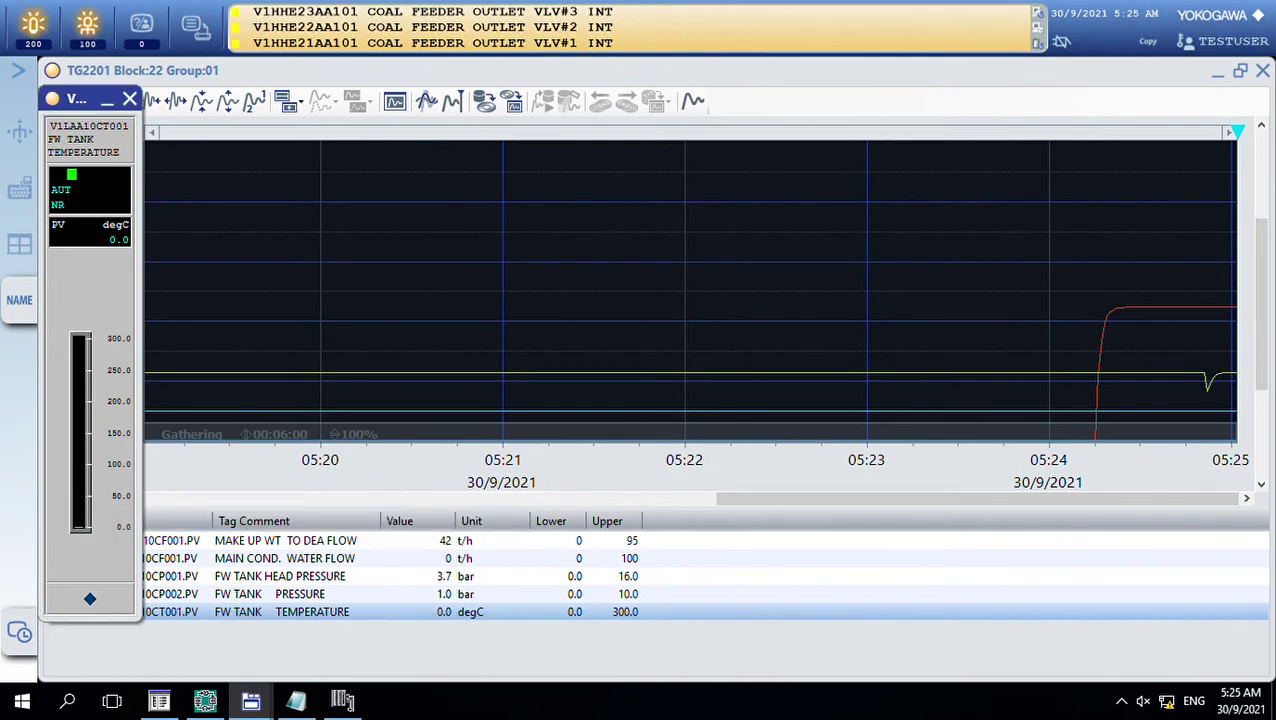
click(90, 598)
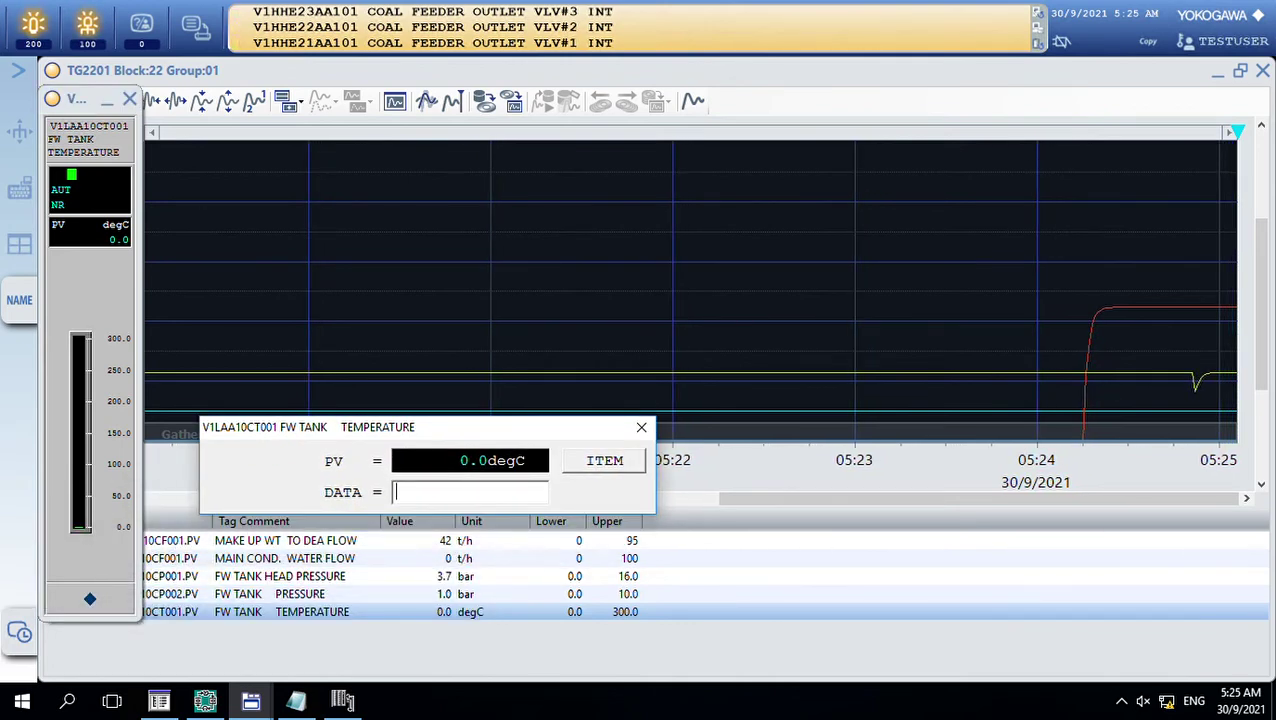
click(604, 460)
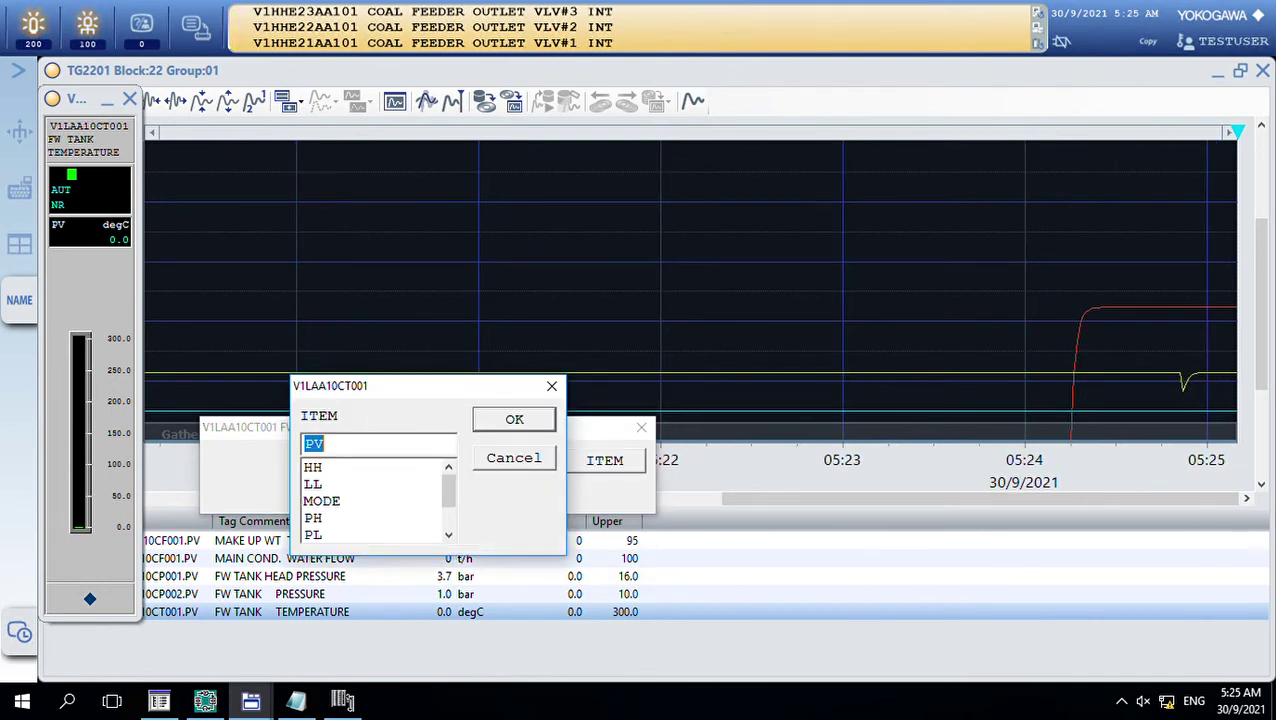
text(RAW)
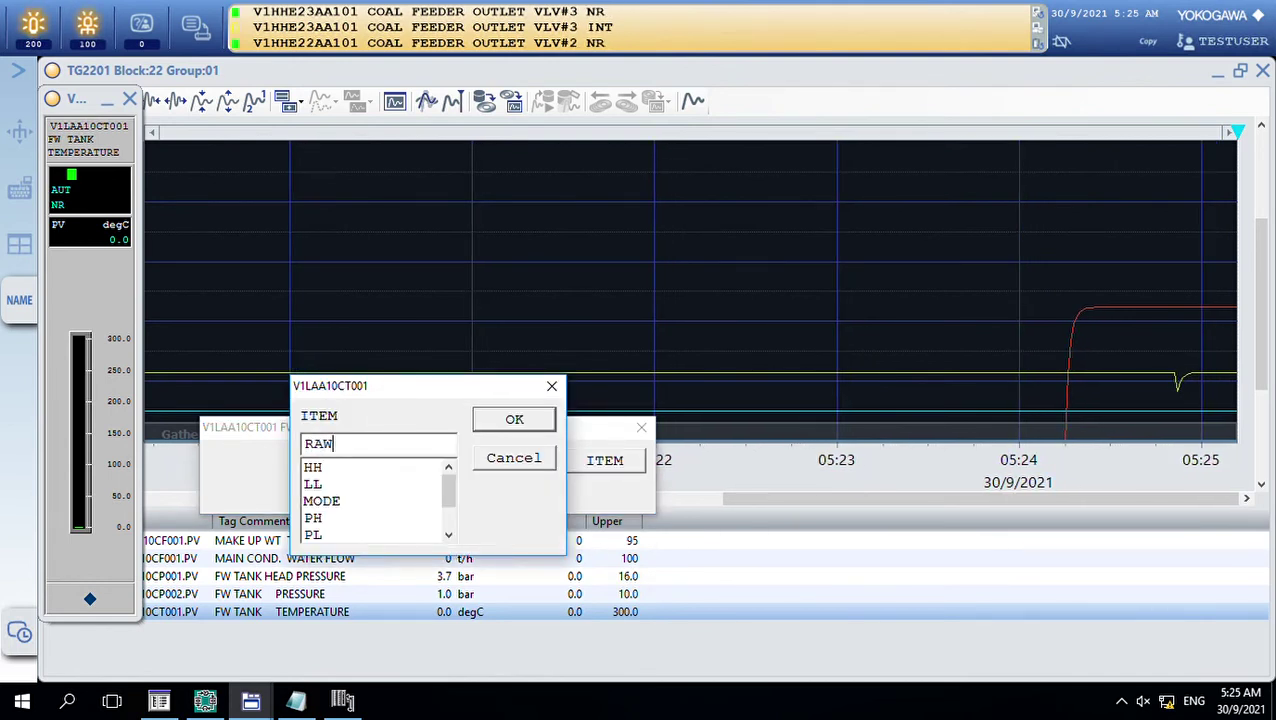
key(Return)
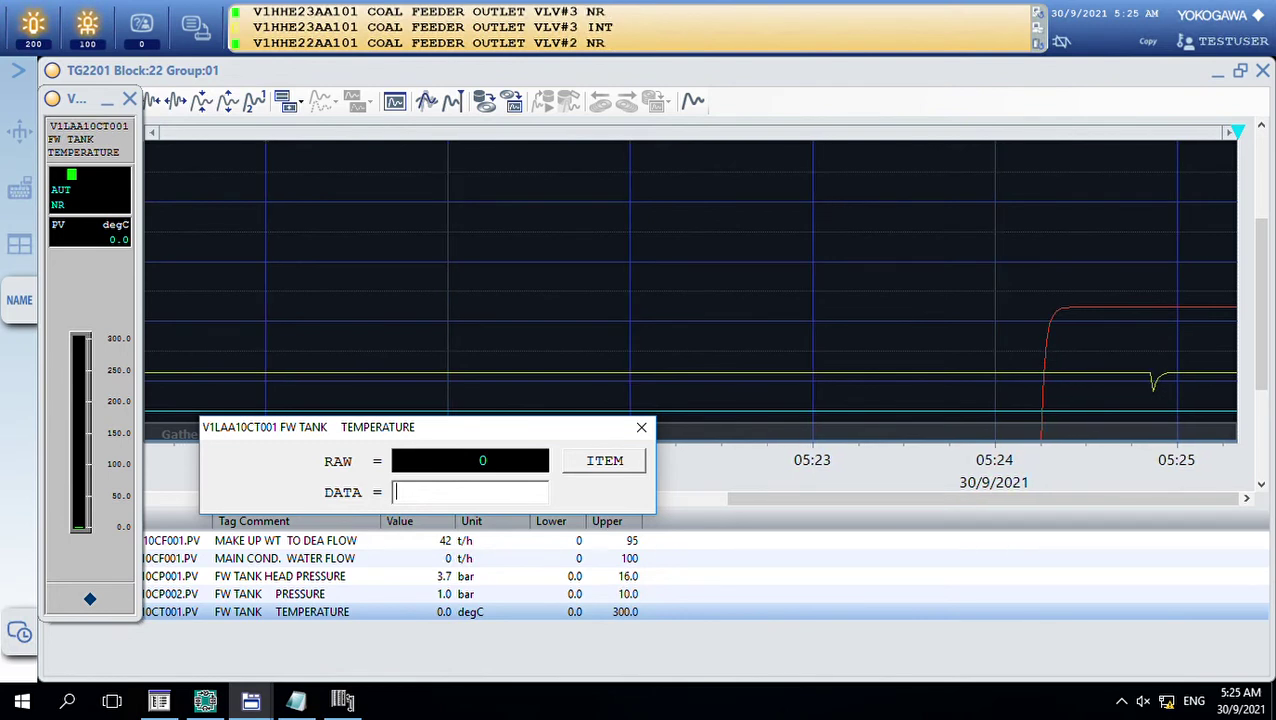
text(55)
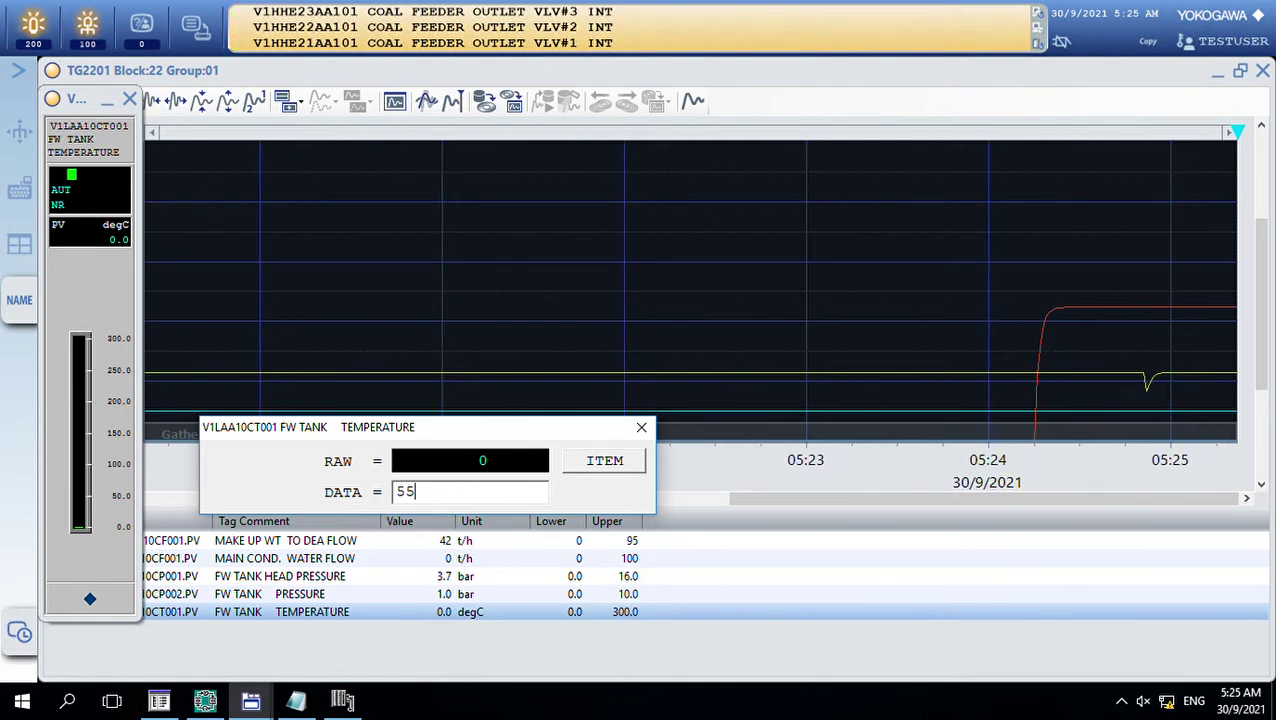
key(Return)
key(Return)
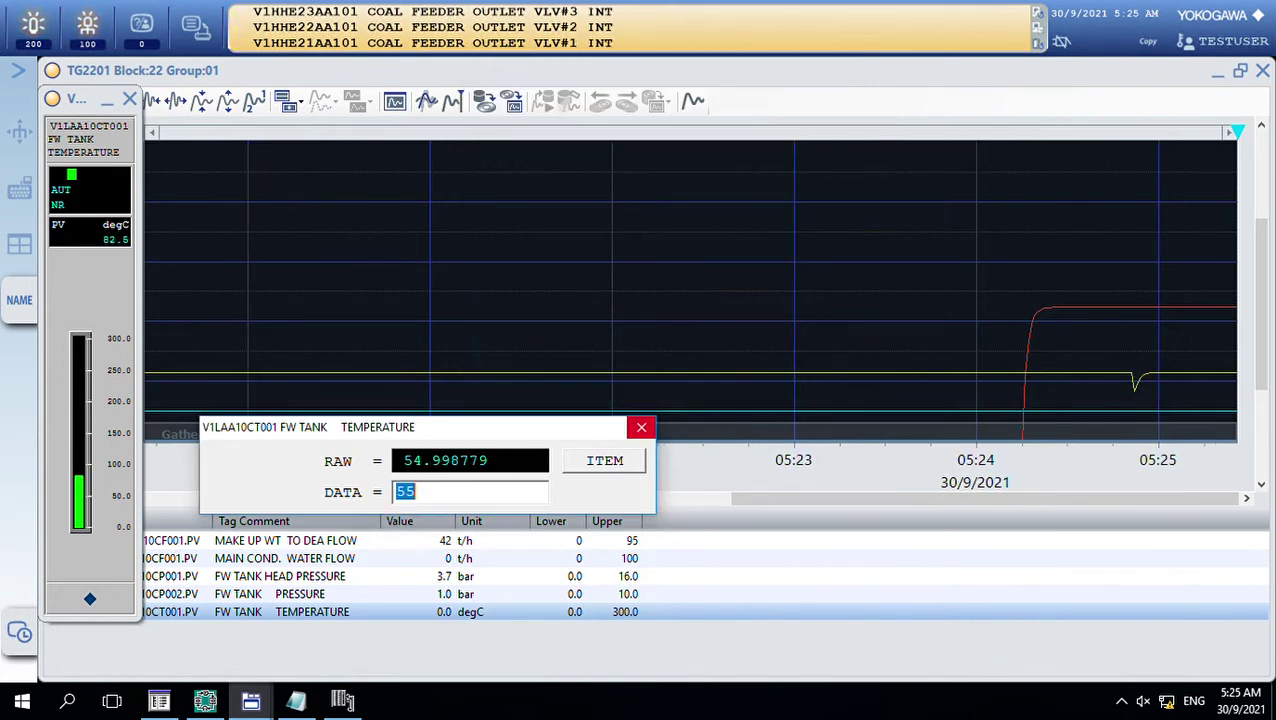
key(Escape)
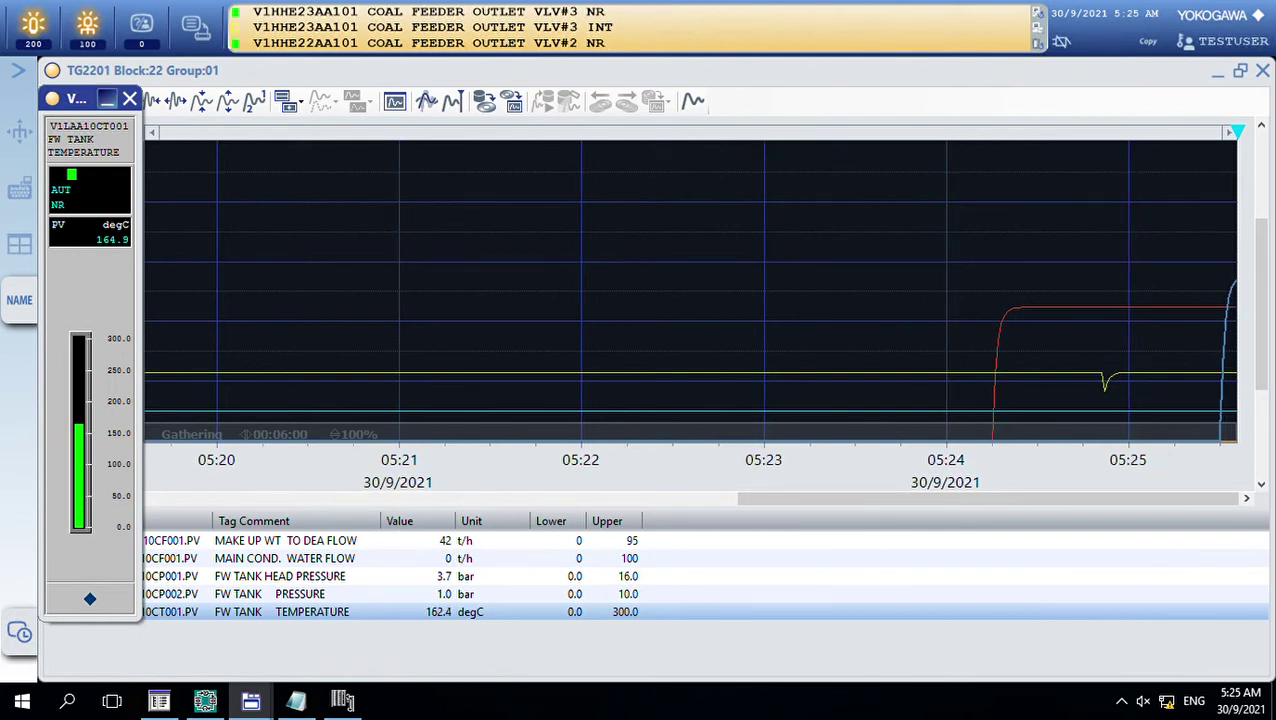
click(106, 98)
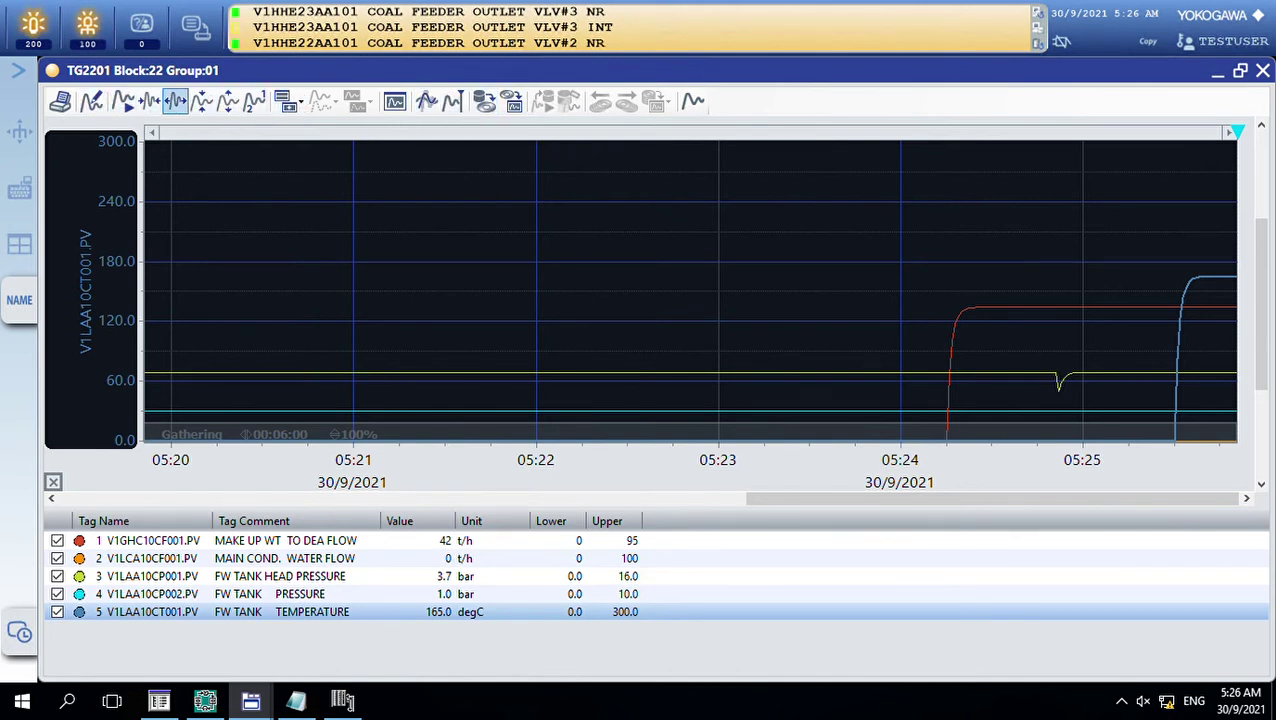
click(123, 101)
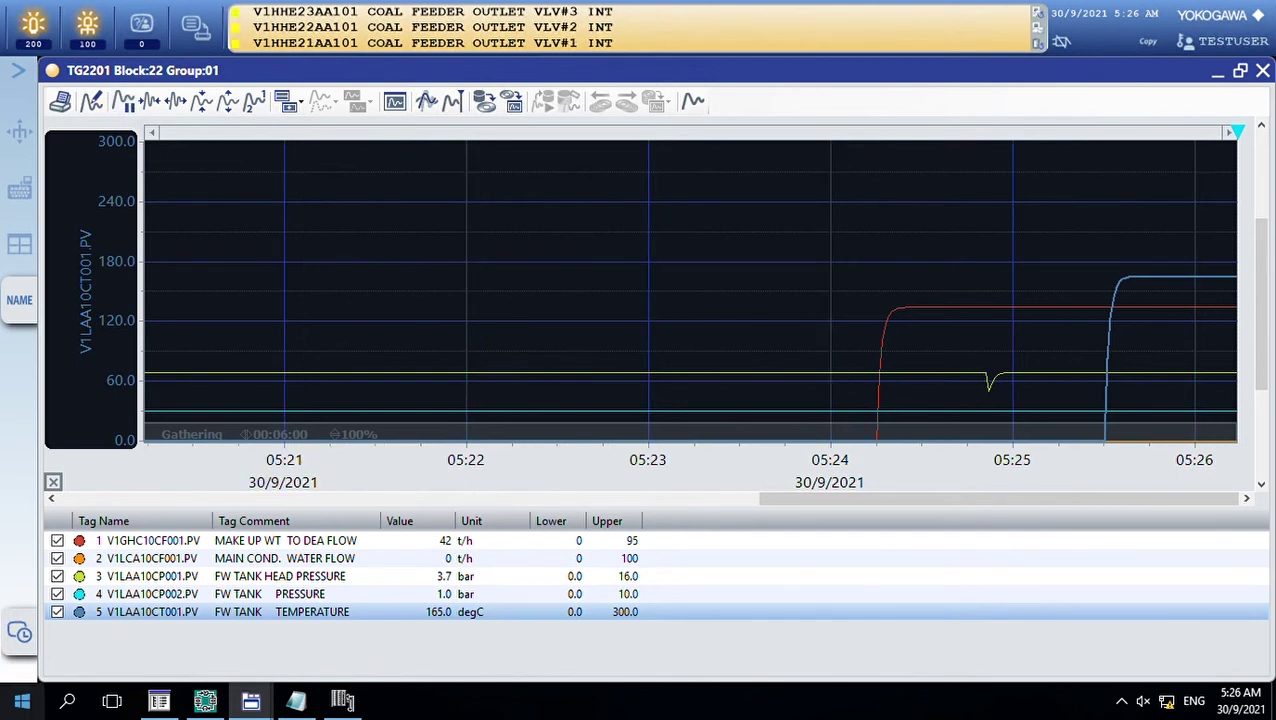
- Open License Manager for the BOILER1 project
key(super)
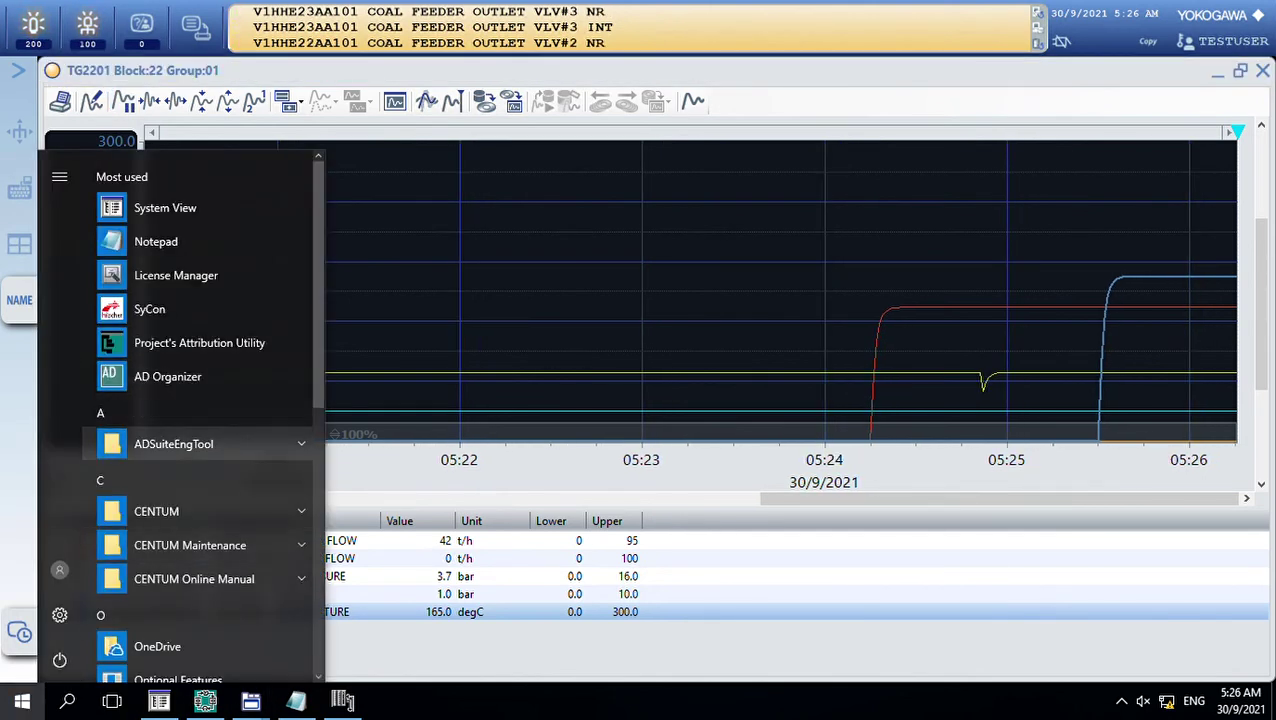
scroll(200, 410, down, 5)
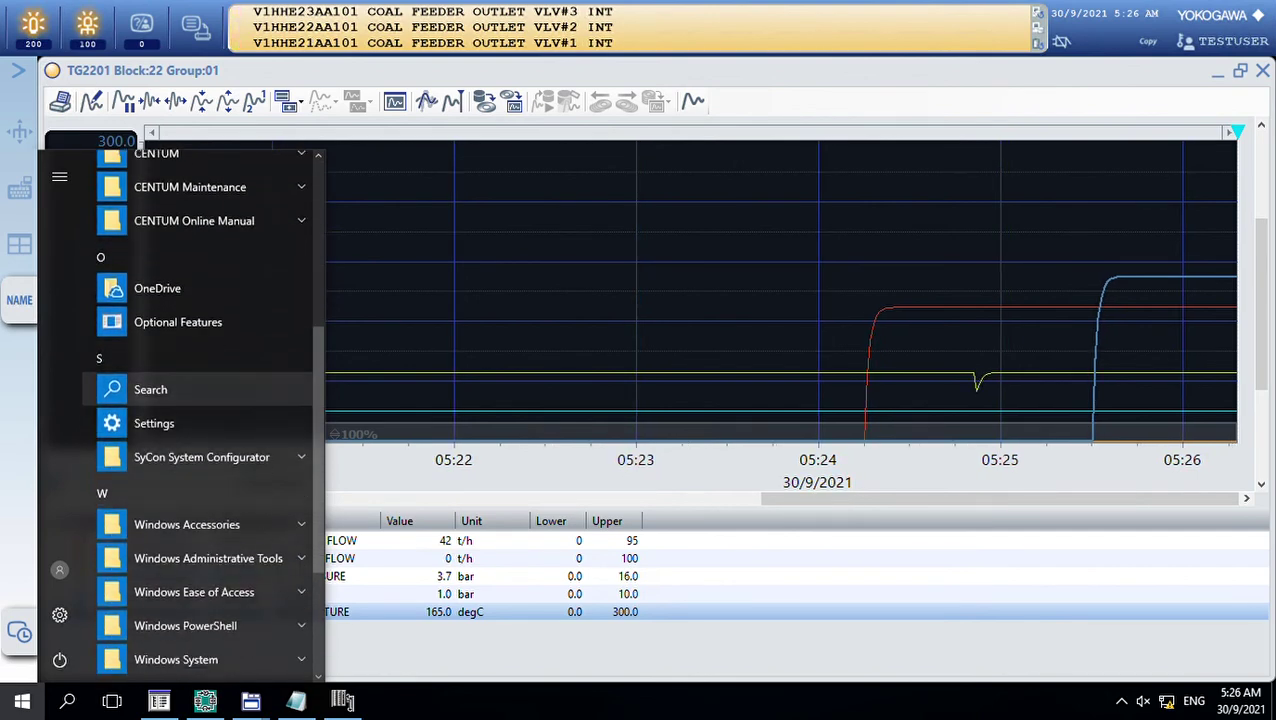
scroll(200, 460, down, 2)
scroll(200, 539, up, 8)
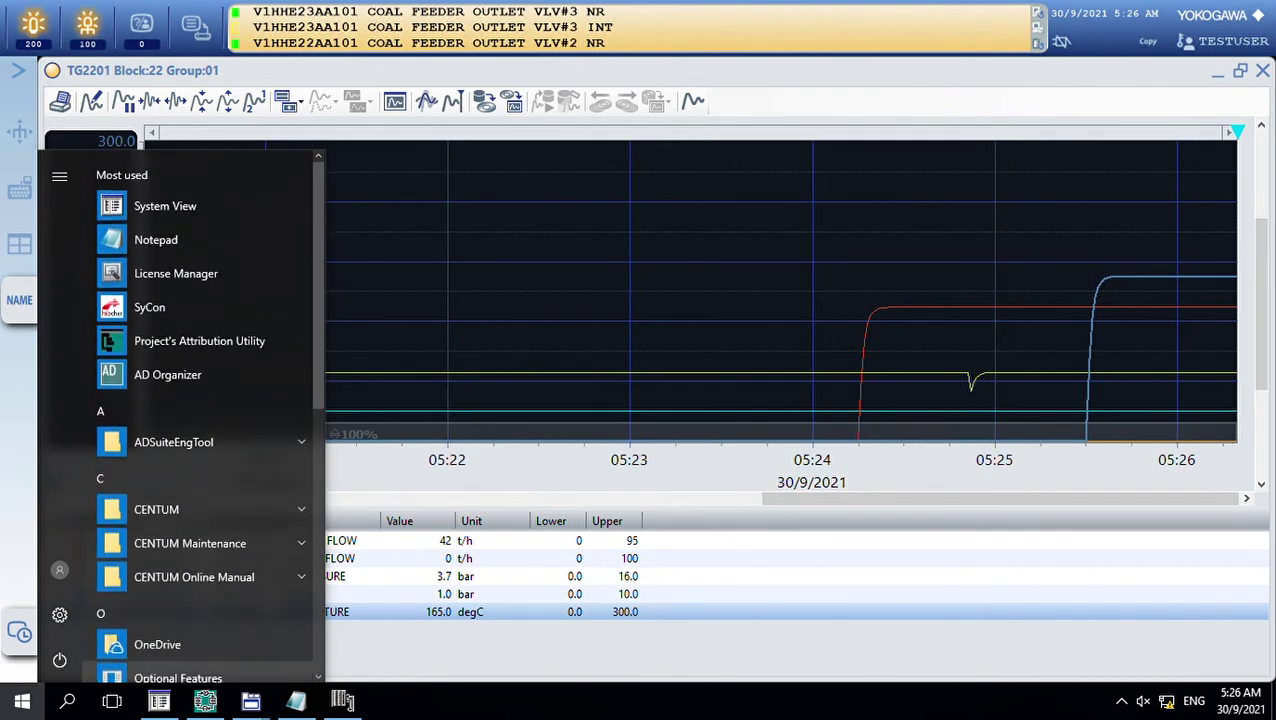
click(157, 511)
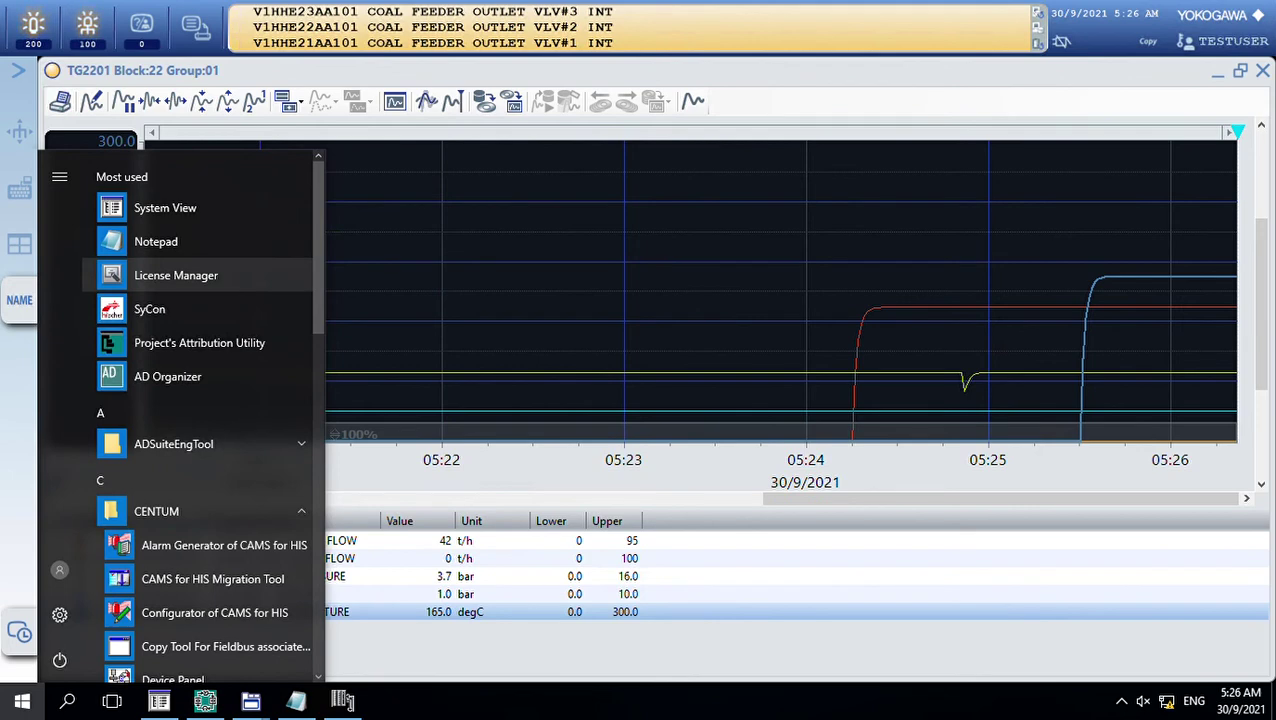
click(176, 275)
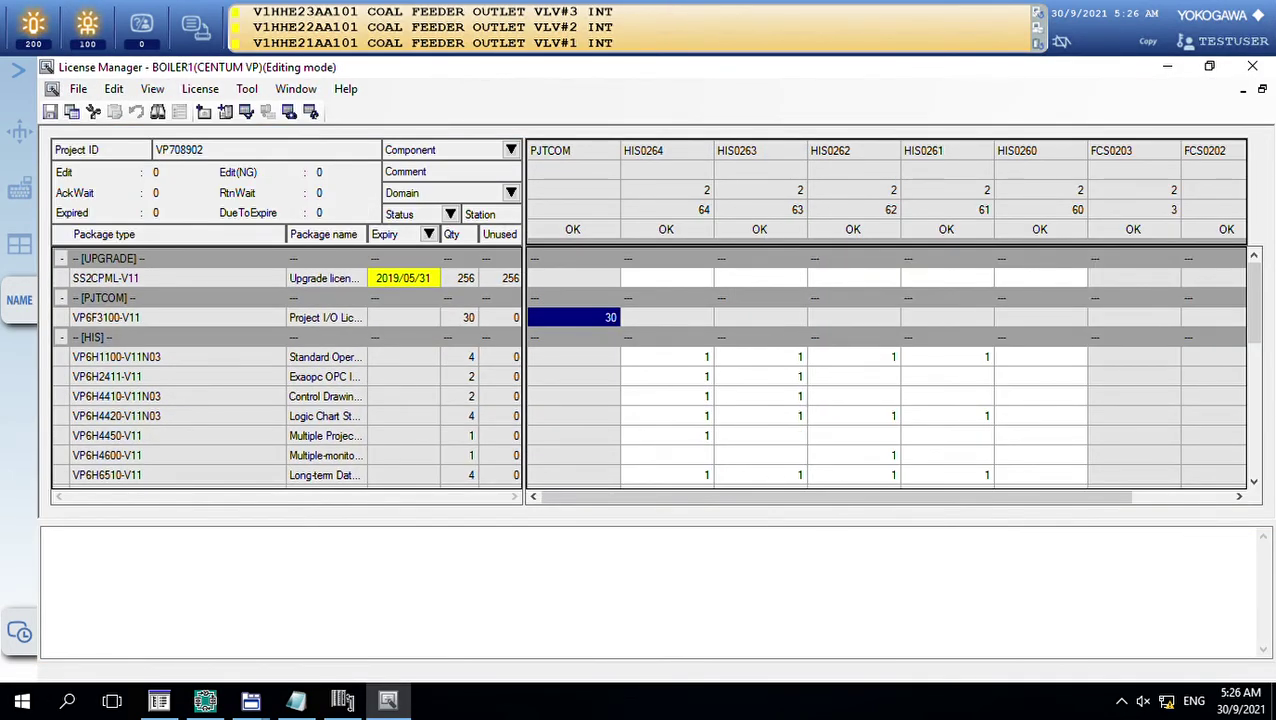
- Widen the package list to read full package names, examine the Long-term Data Archive Package license and minimize License Manager
drag(522, 380, 846, 380)
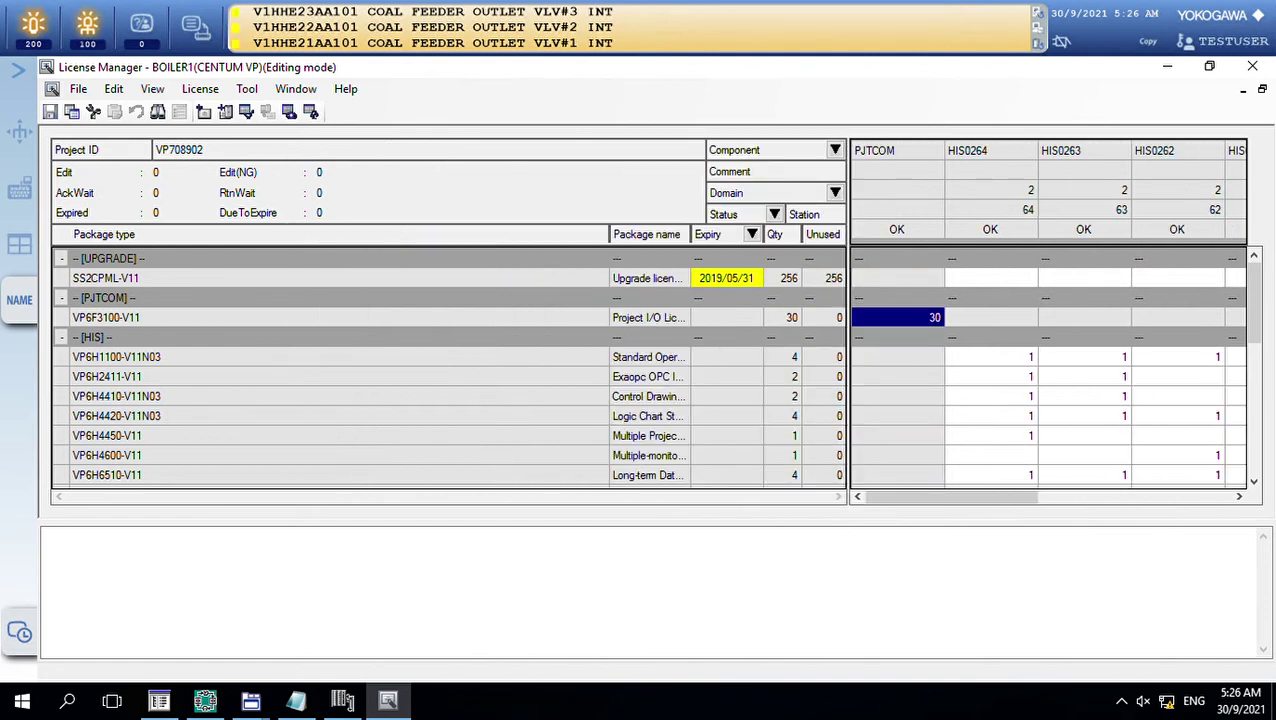
drag(321, 234, 277, 234)
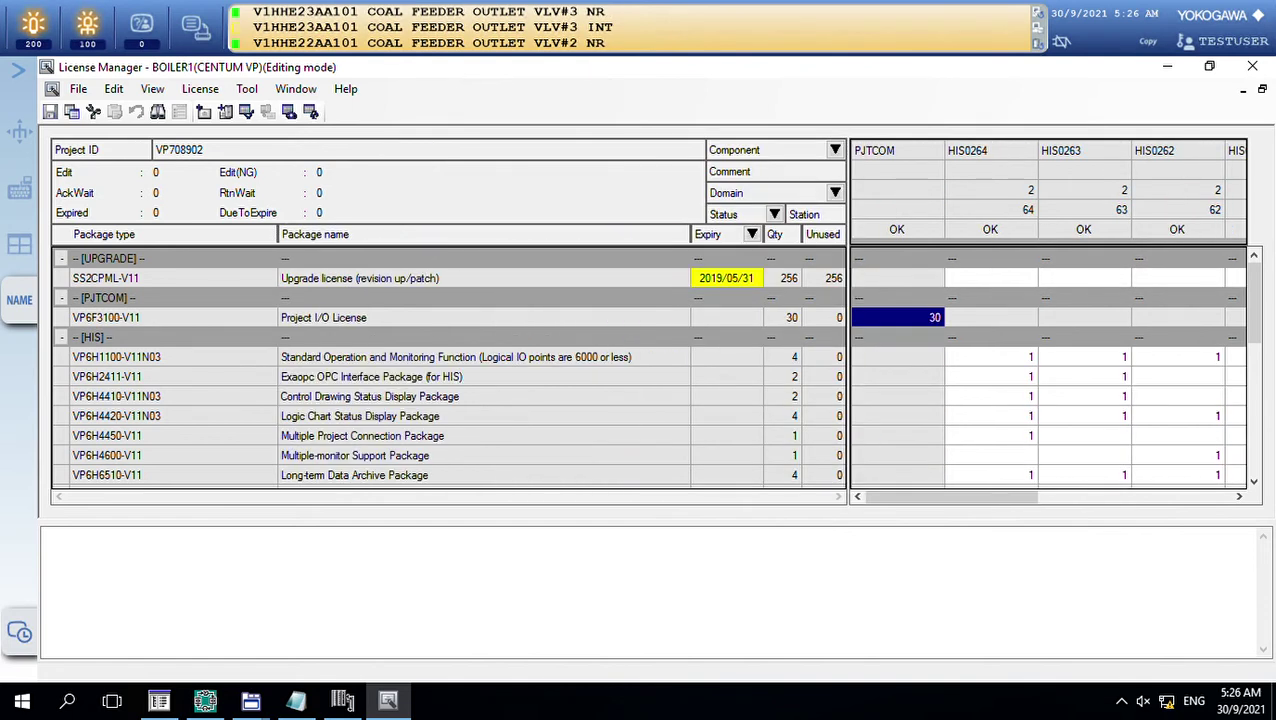
scroll(450, 370, down, 1)
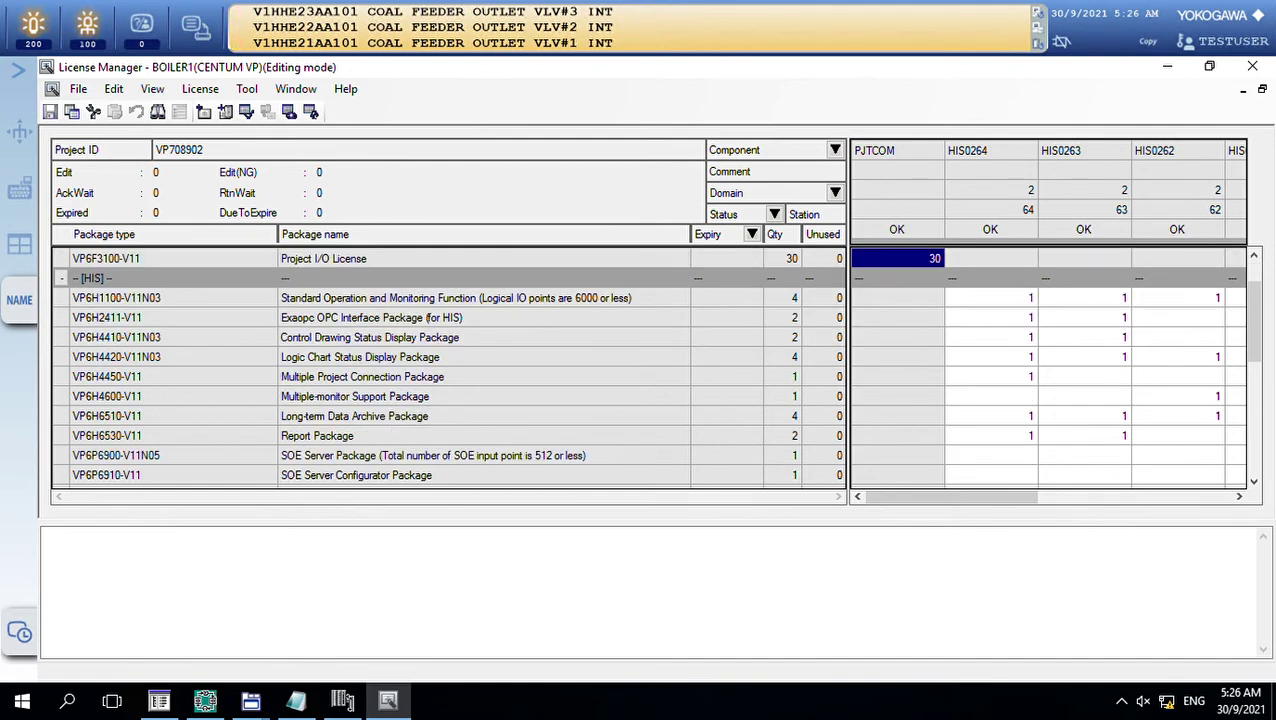
click(354, 416)
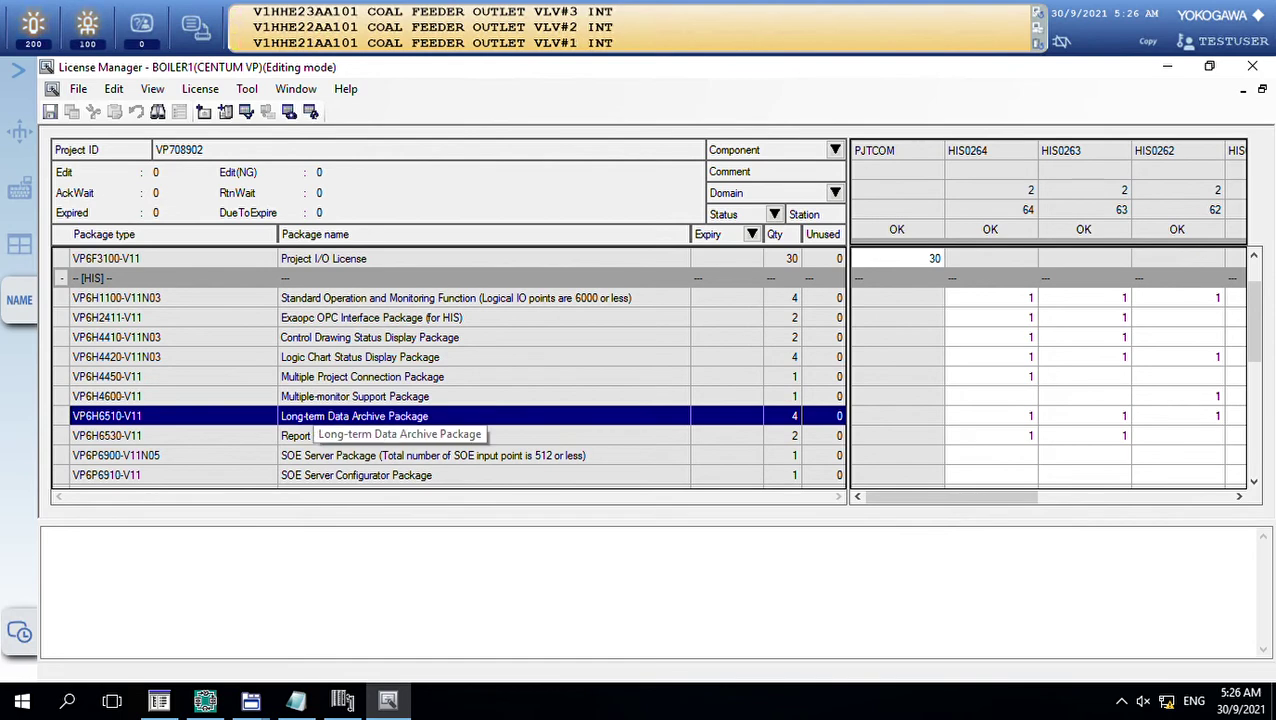
click(1166, 66)
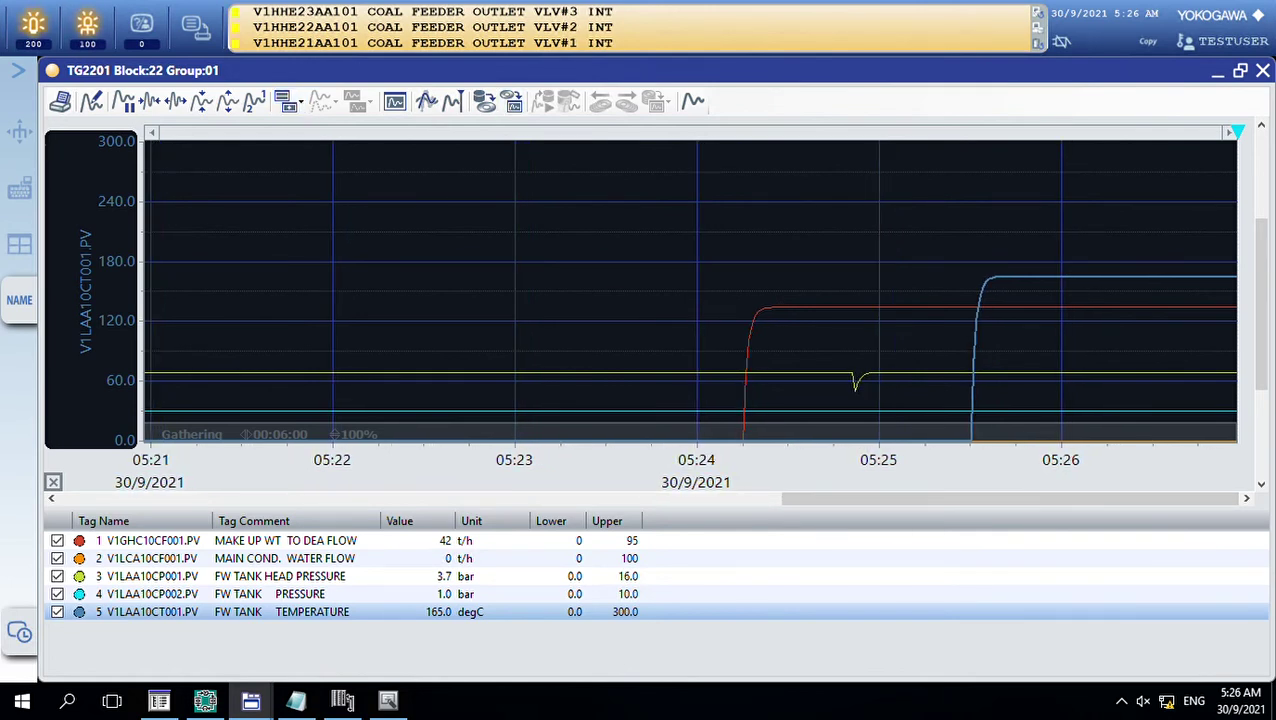
- Call up the HIS Setup window by the name .SH and show its Long-Term settings
click(19, 299)
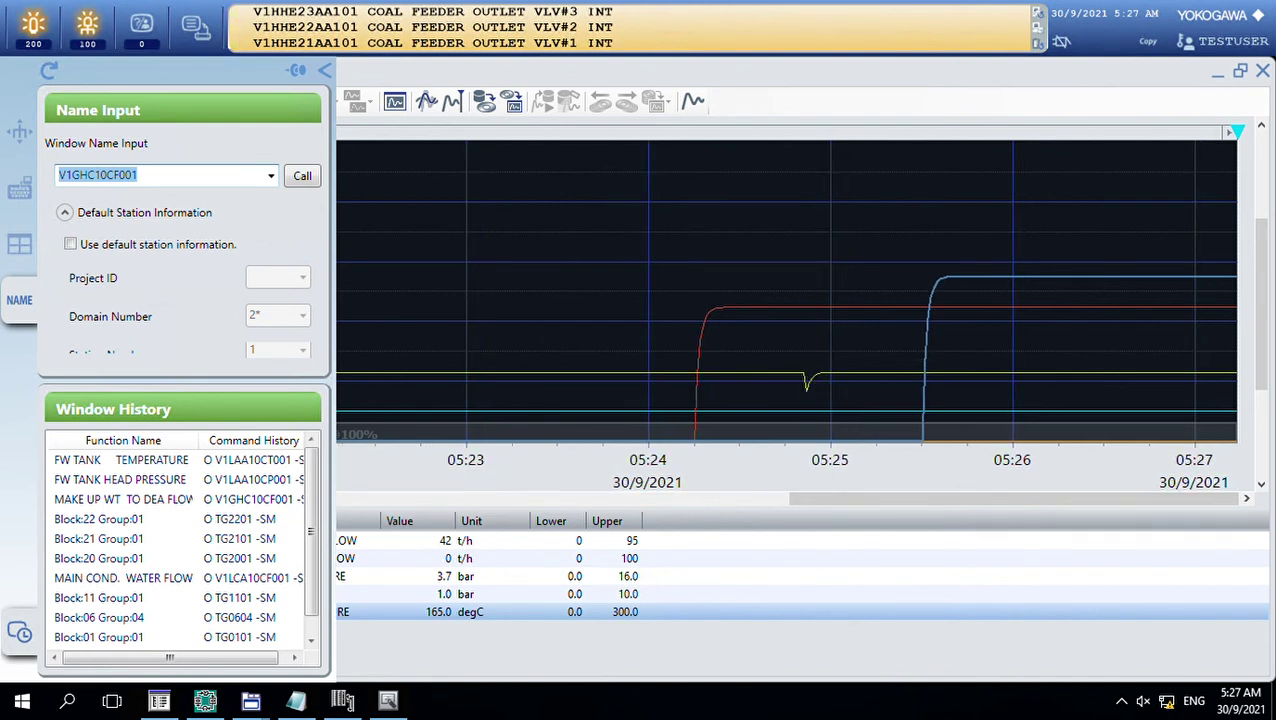
text(.AL)
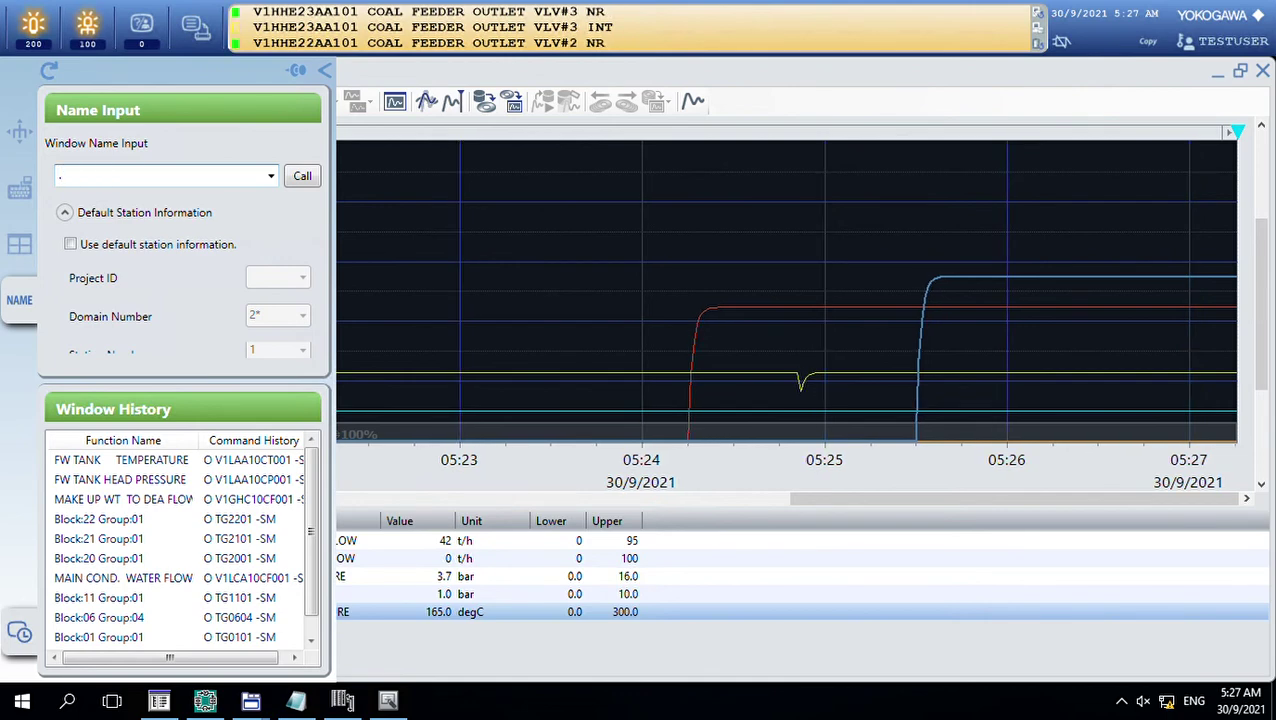
key(Return)
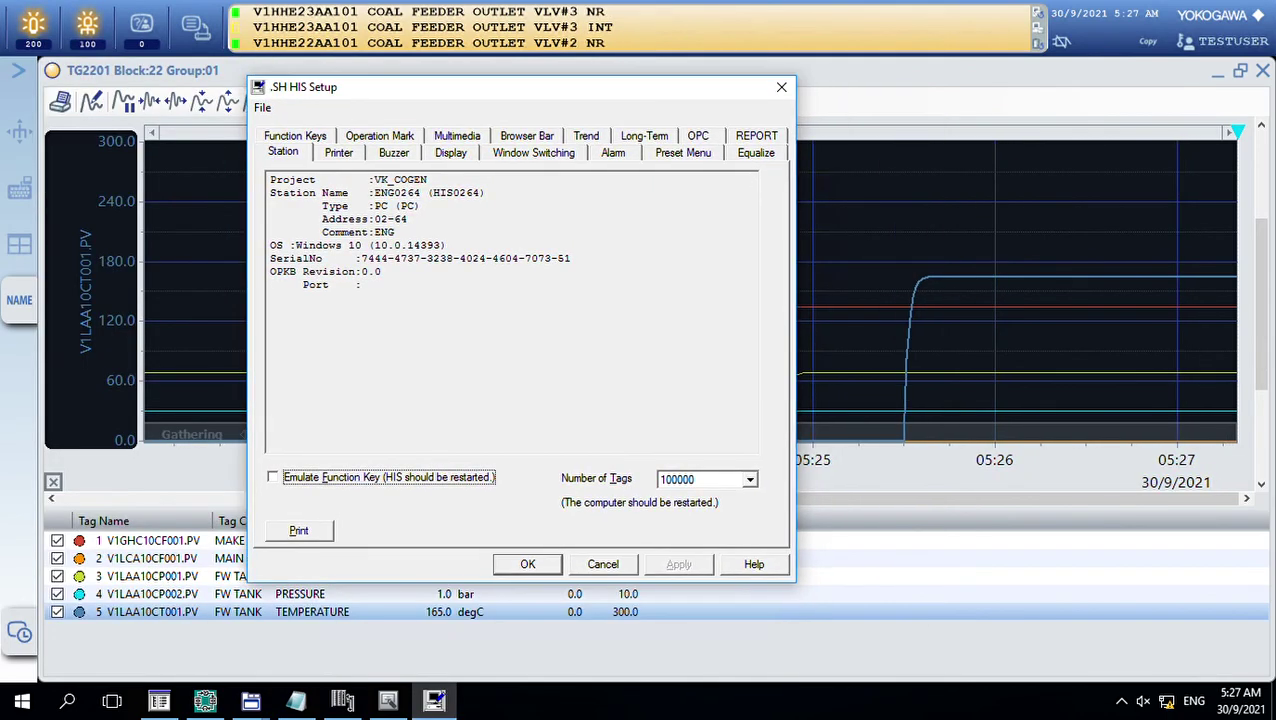
click(644, 135)
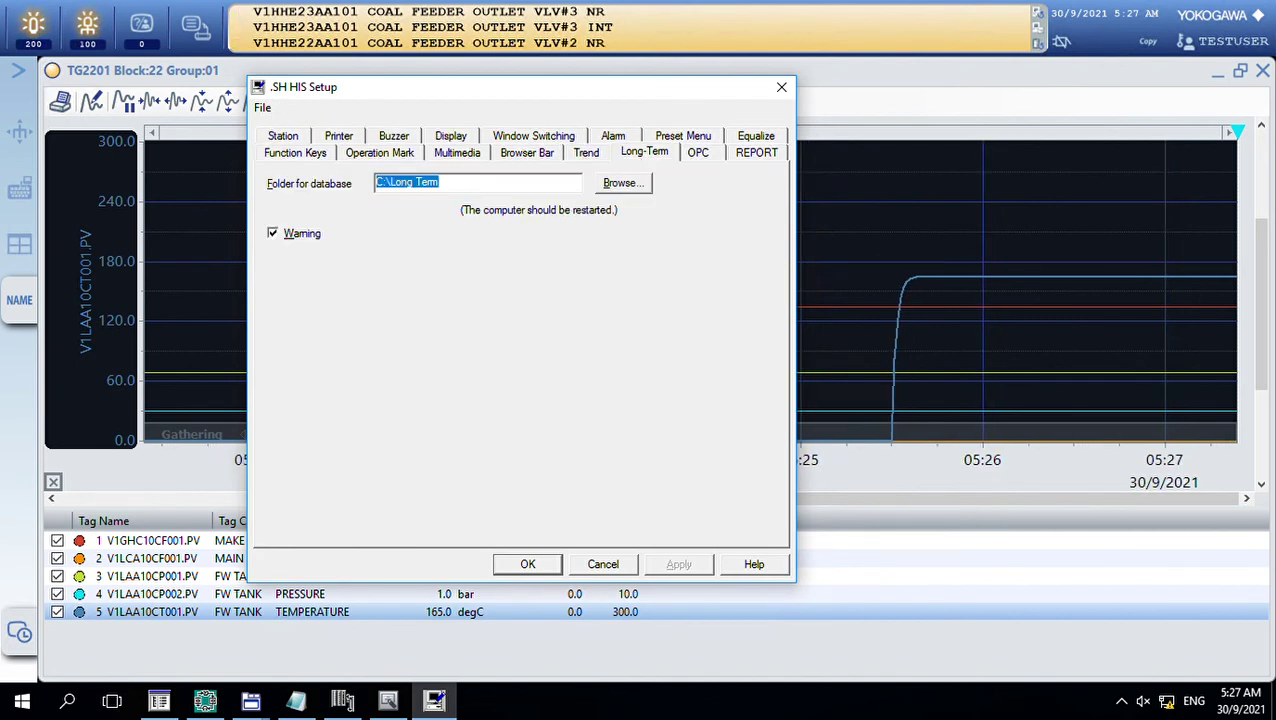
- Clear the long-term database folder setting and open the folder C:\CENTUMVP\his\save\LongTerm in File Explorer
key(BackSpace)
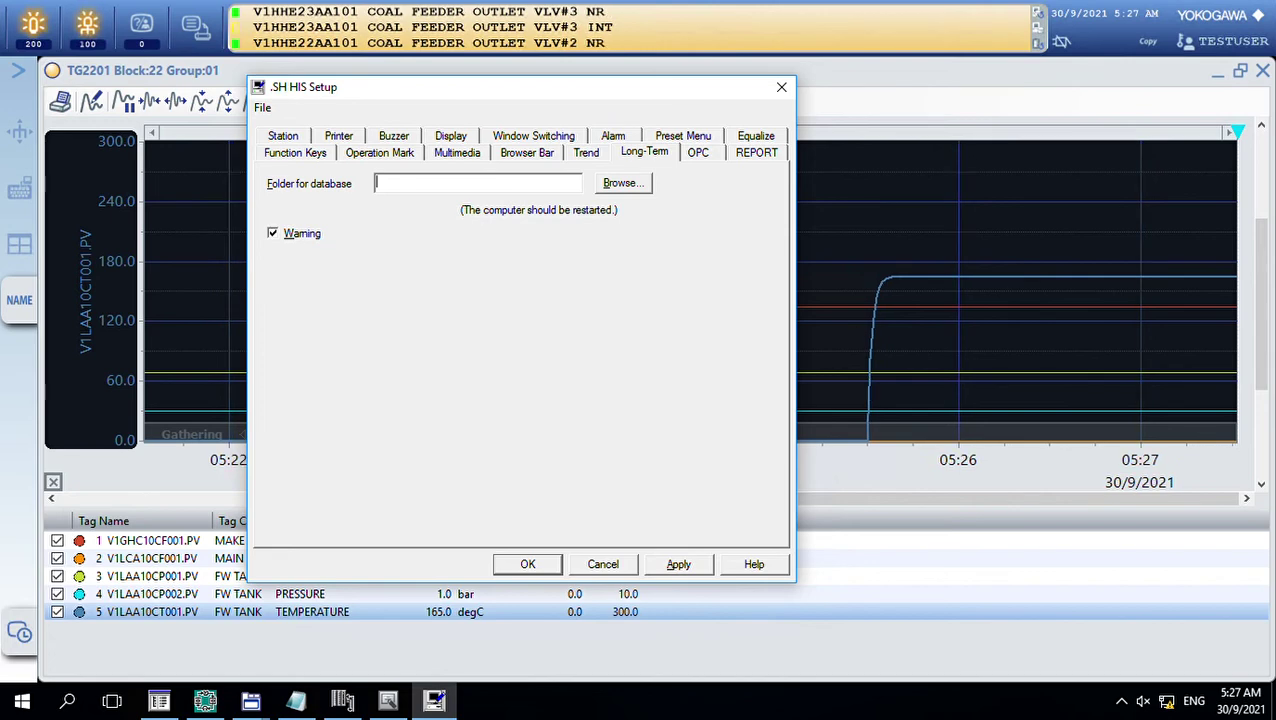
key(super+e)
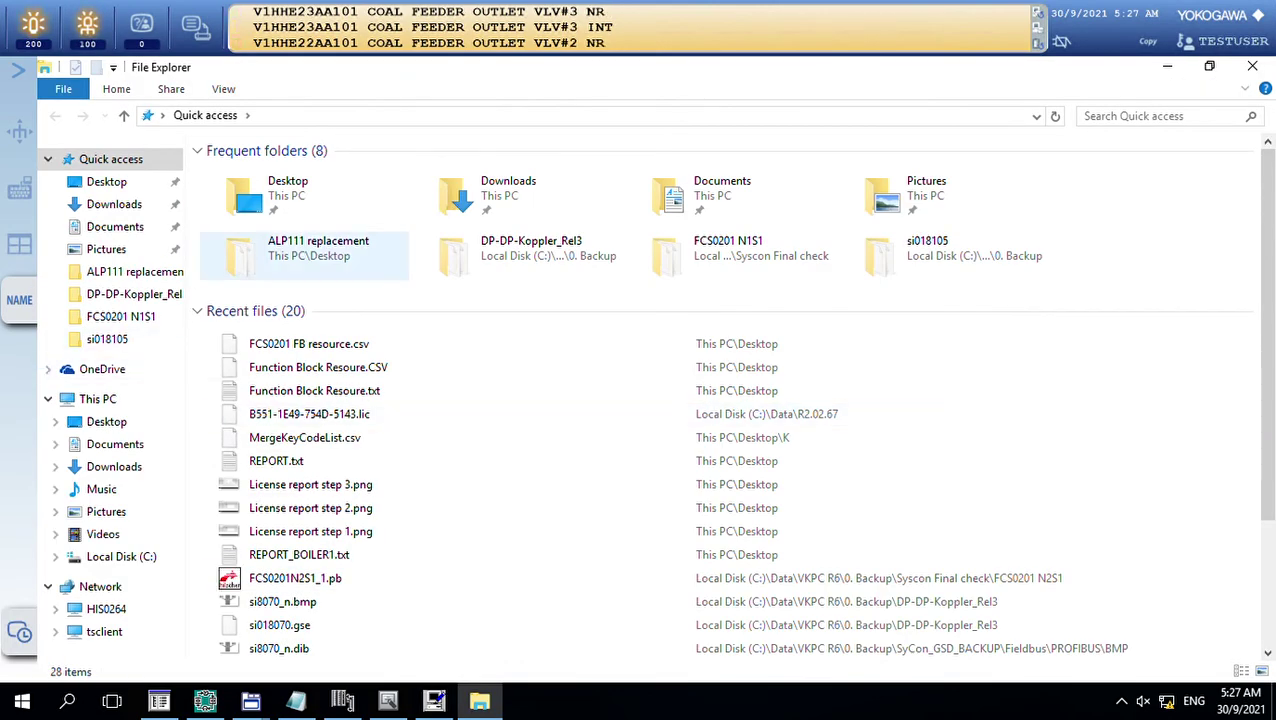
click(98, 398)
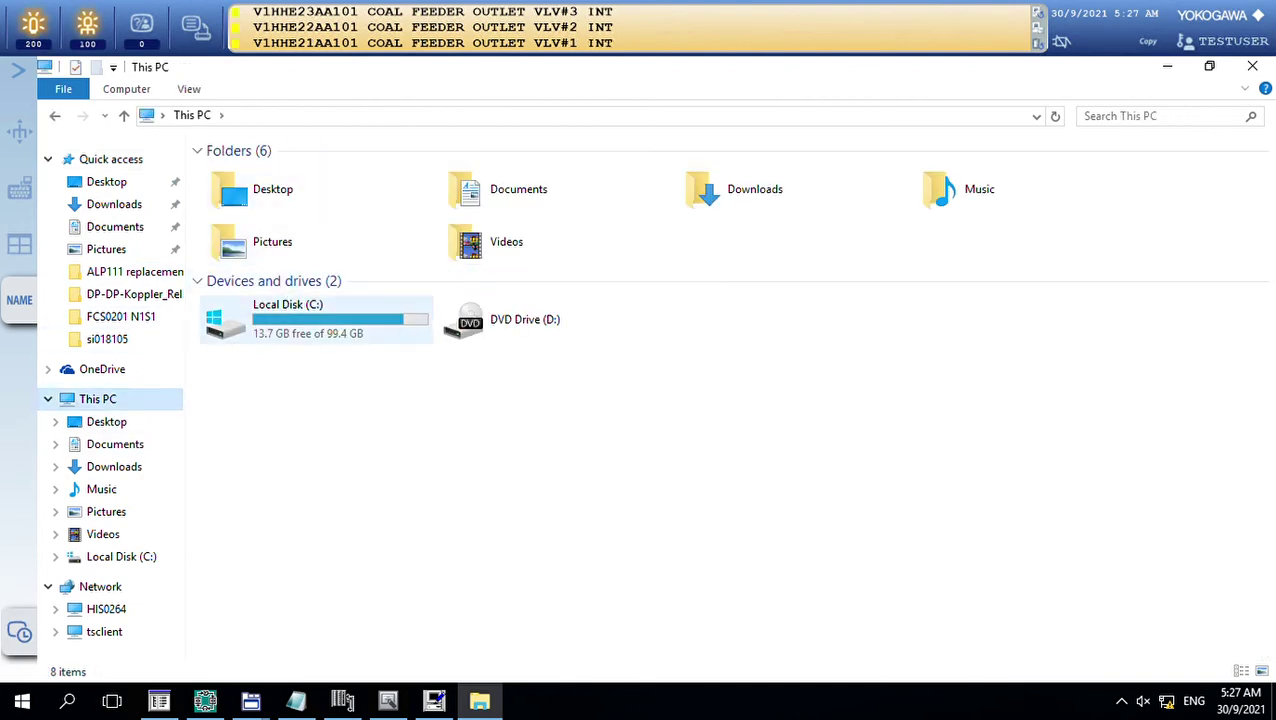
double_click(300, 318)
double_click(251, 191)
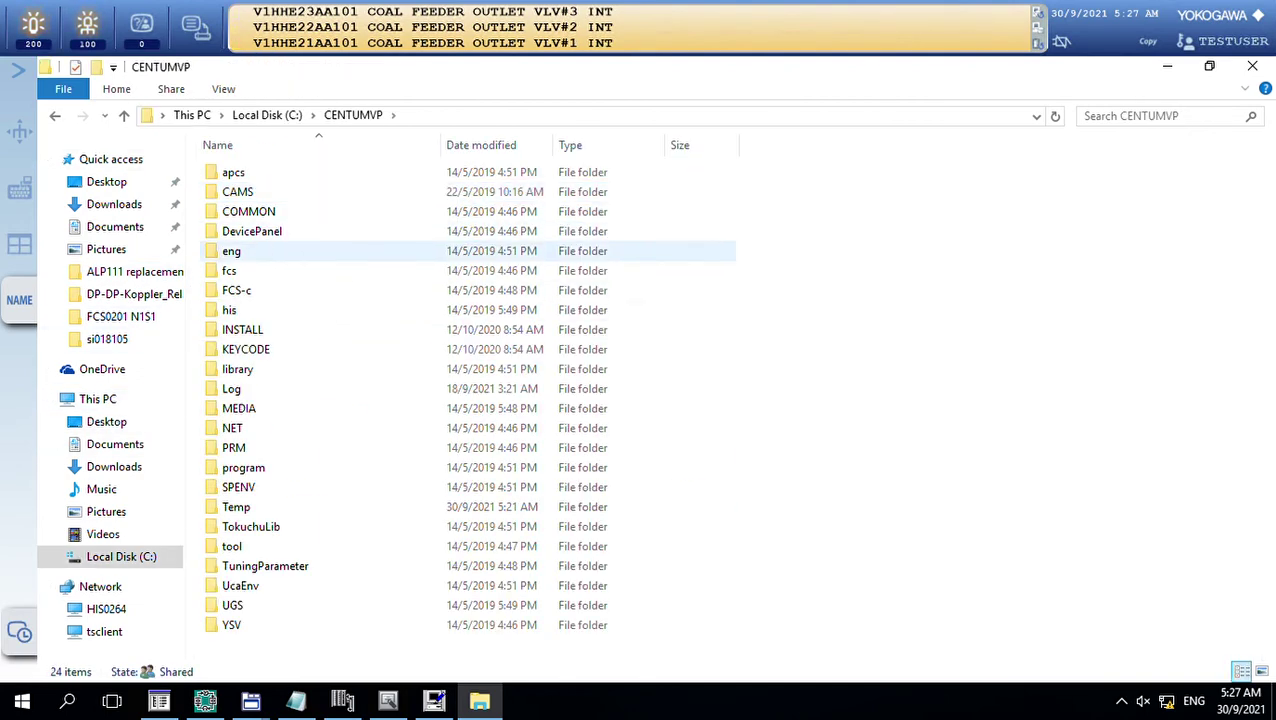
double_click(240, 310)
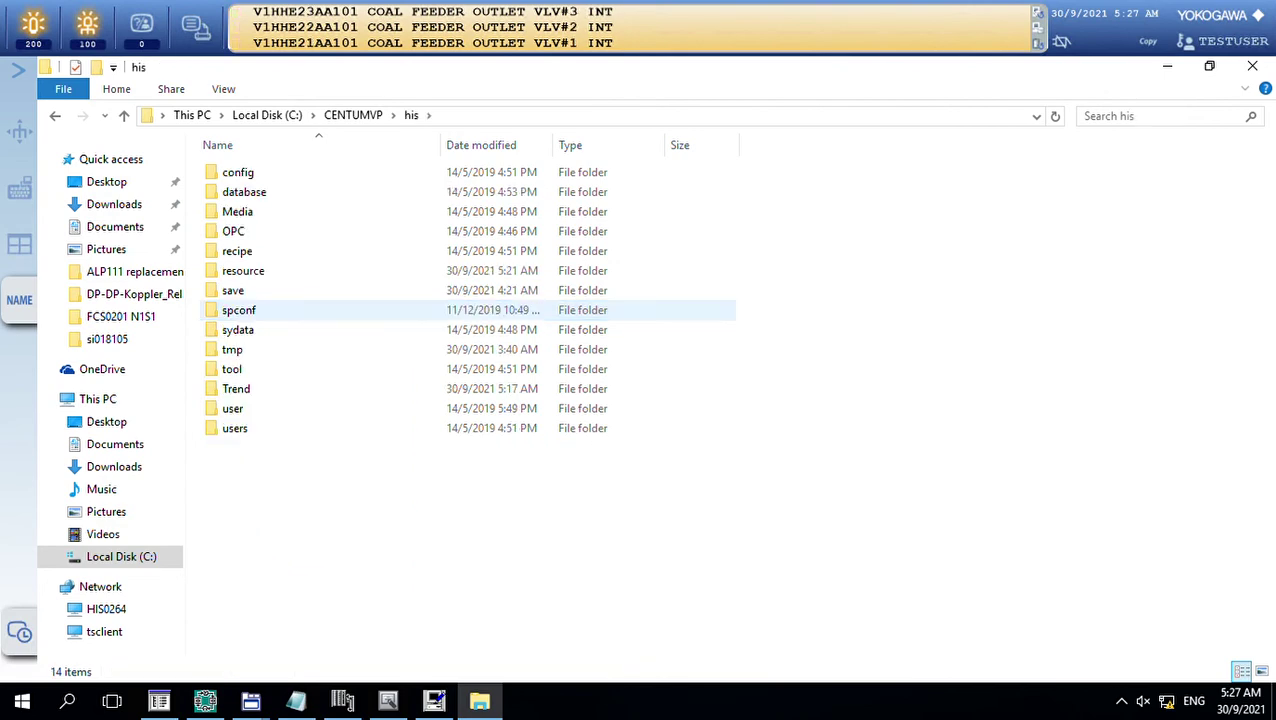
double_click(233, 290)
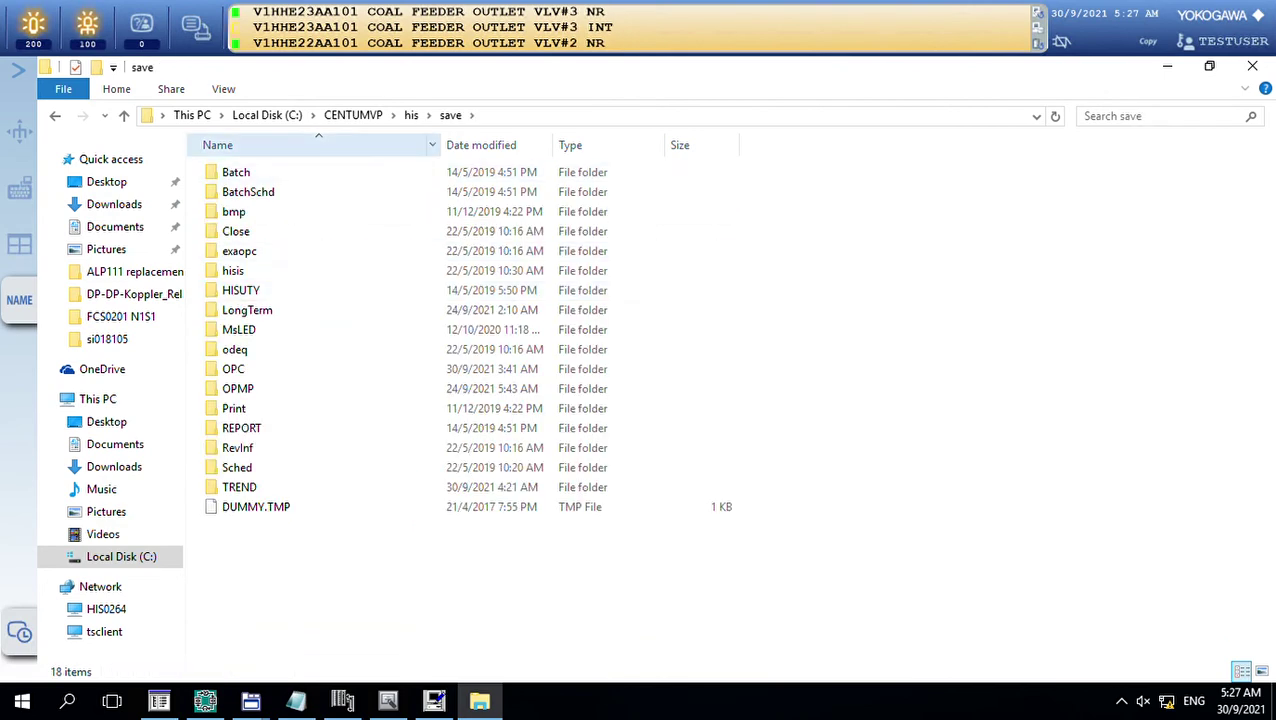
click(247, 310)
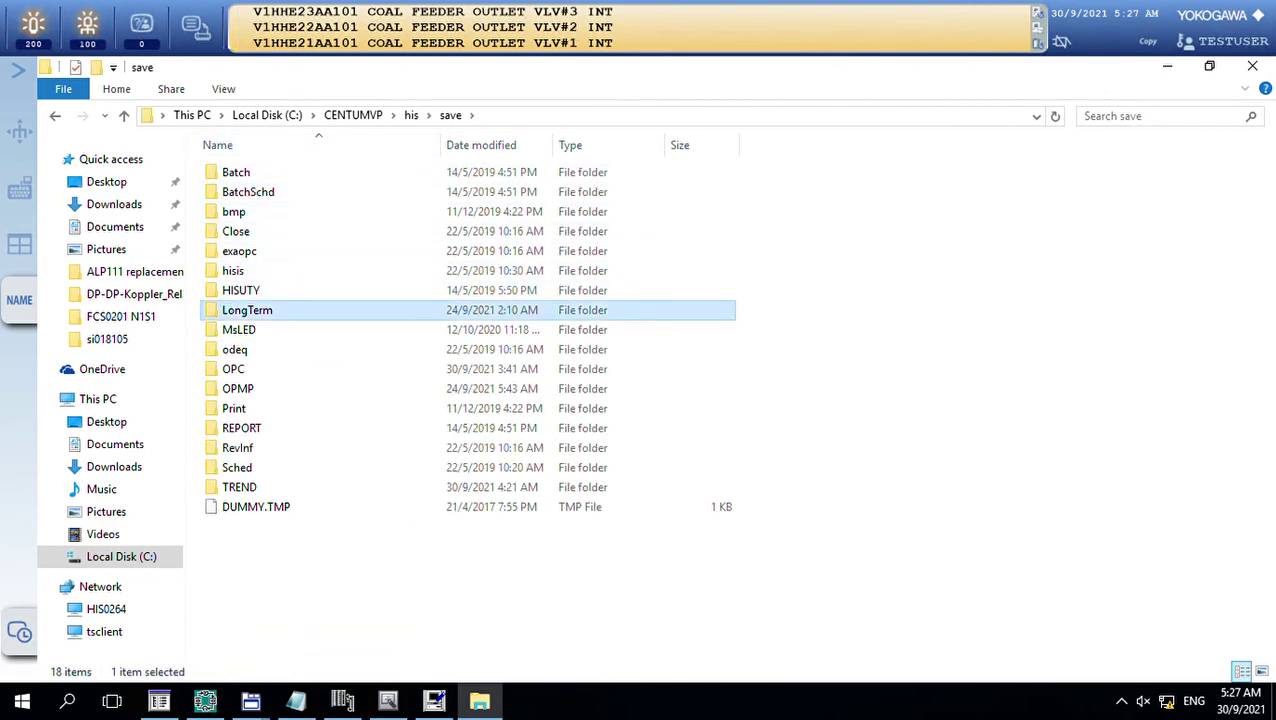
double_click(247, 310)
- Examine the contents and full path of the LongTerm folder, and minimize File Explorer
drag(503, 558, 214, 165)
drag(349, 438, 210, 170)
click(349, 438)
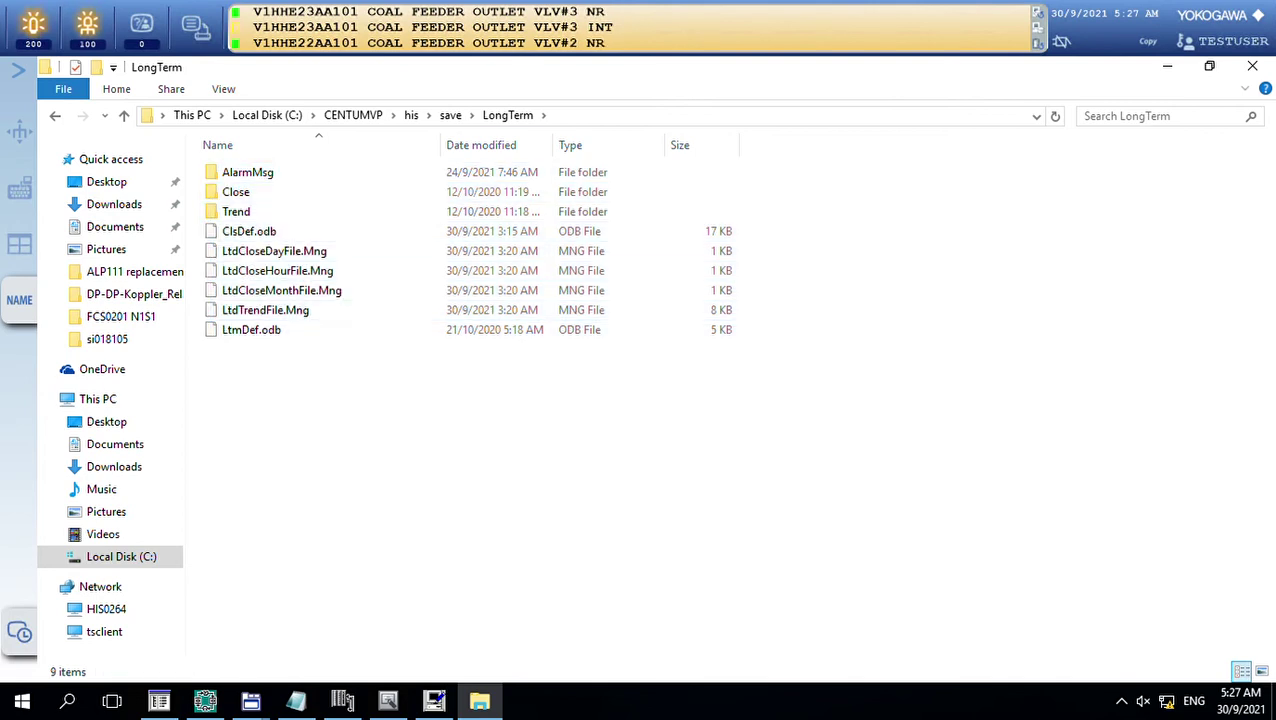
key(alt+d)
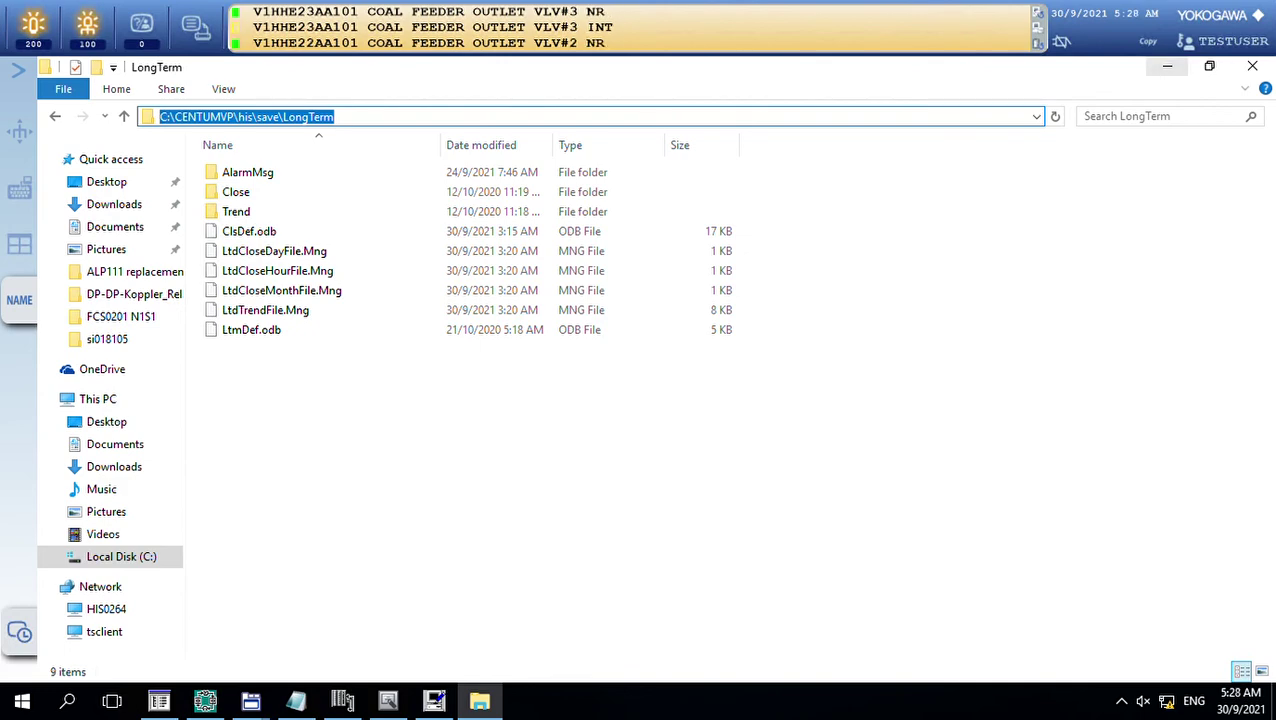
click(1167, 66)
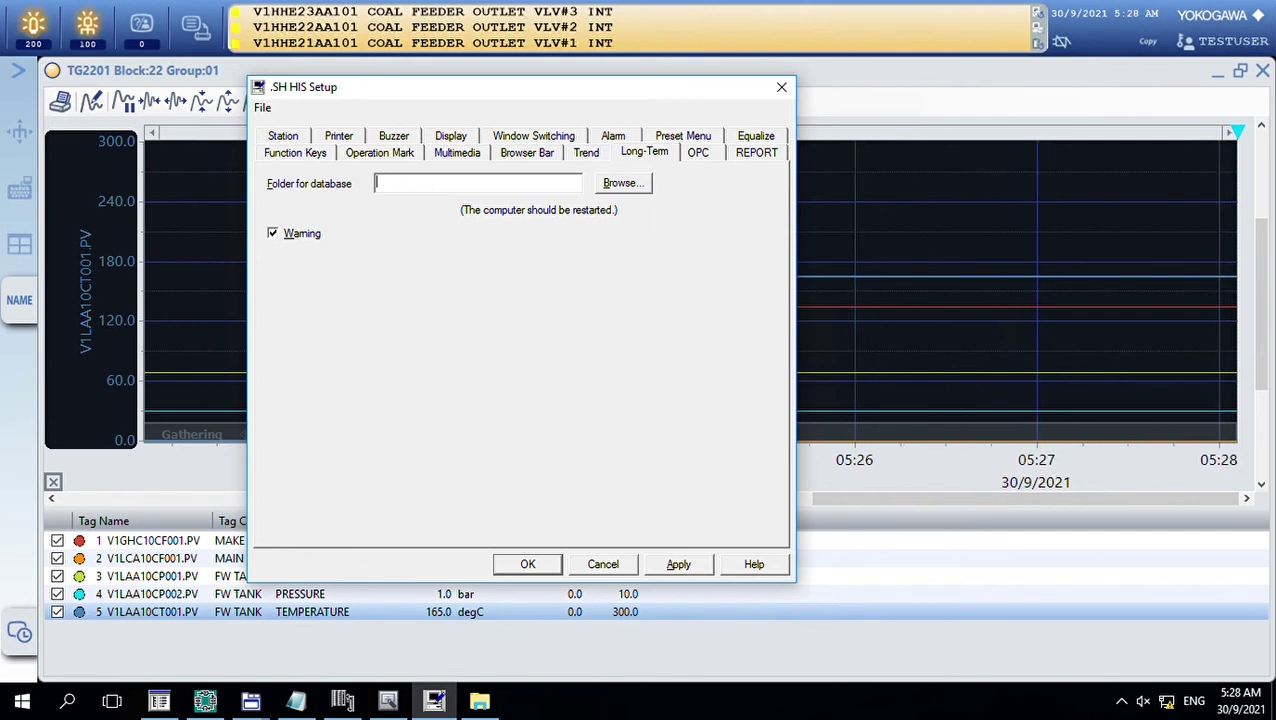
- Browse to C:\Long Term as the folder for the long-term database, apply the setting and close HIS Setup
click(622, 183)
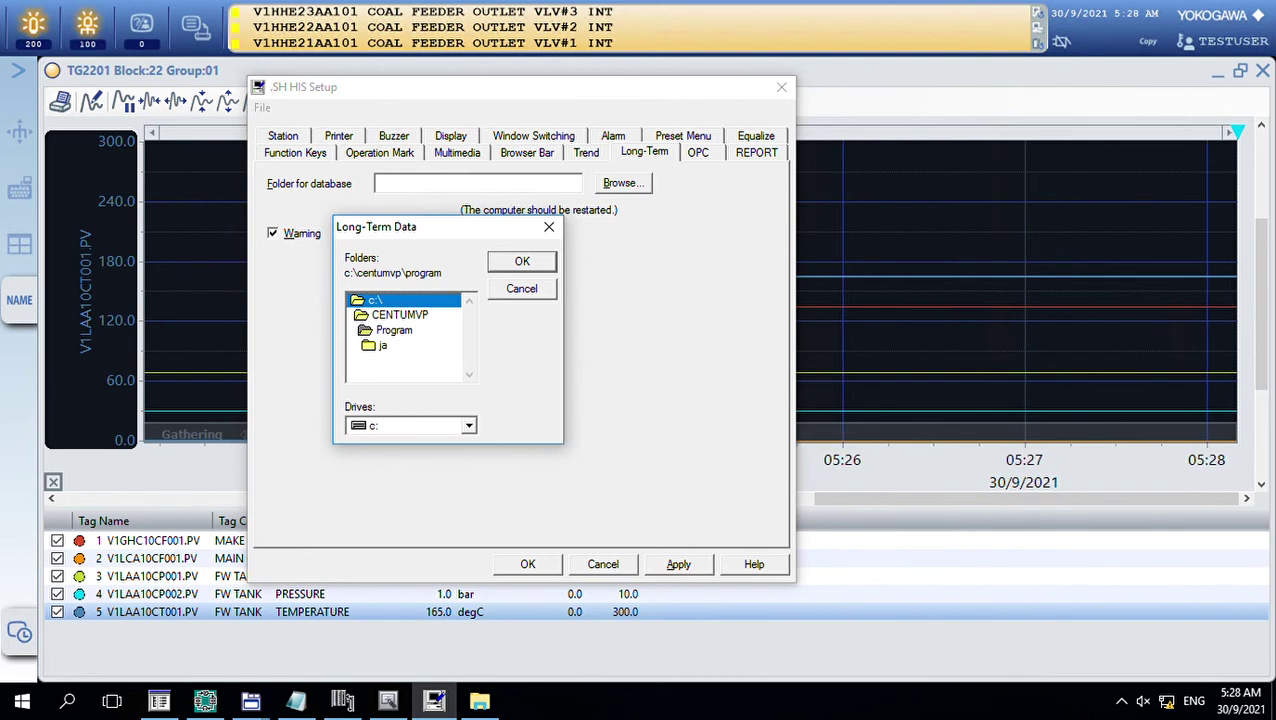
double_click(402, 300)
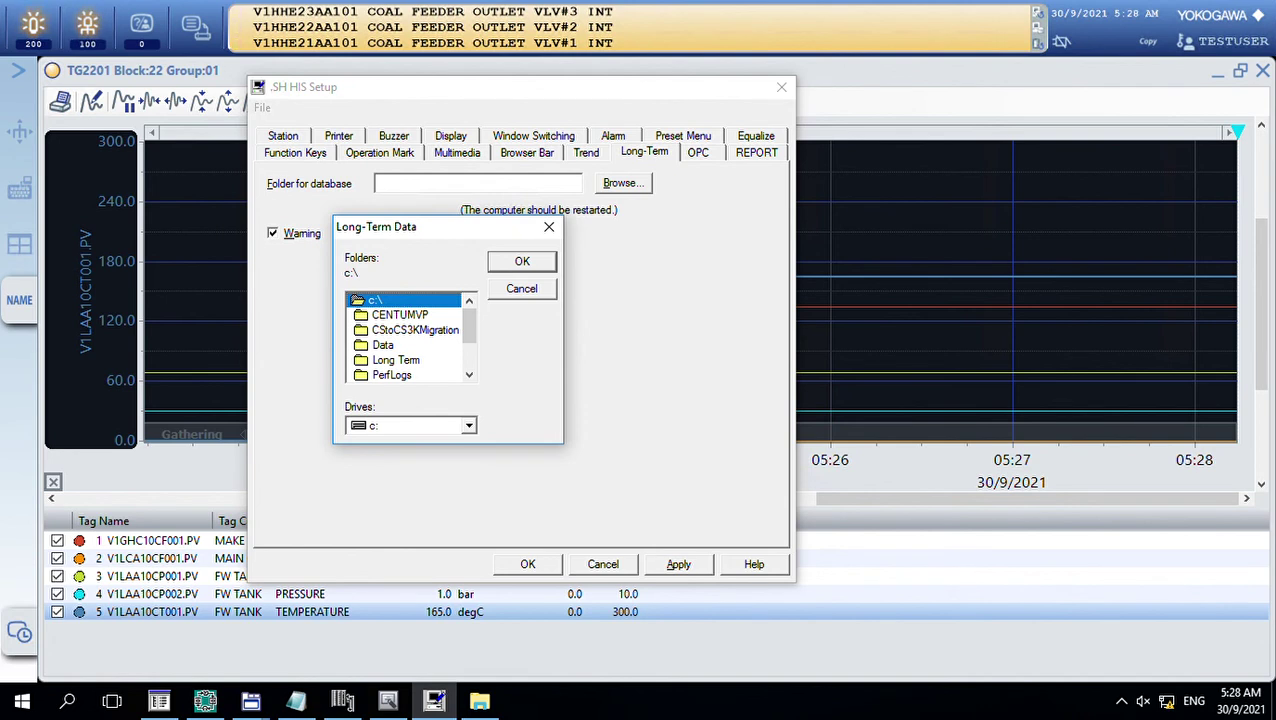
click(396, 360)
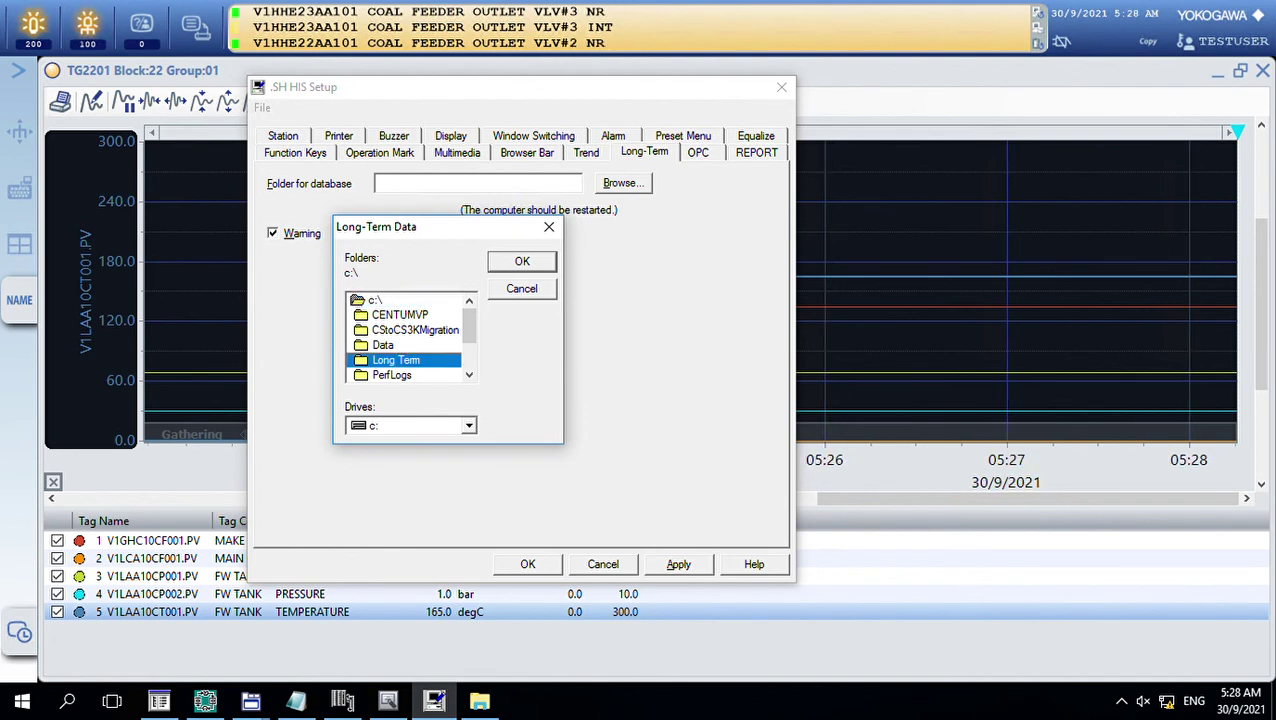
click(522, 261)
key(Return)
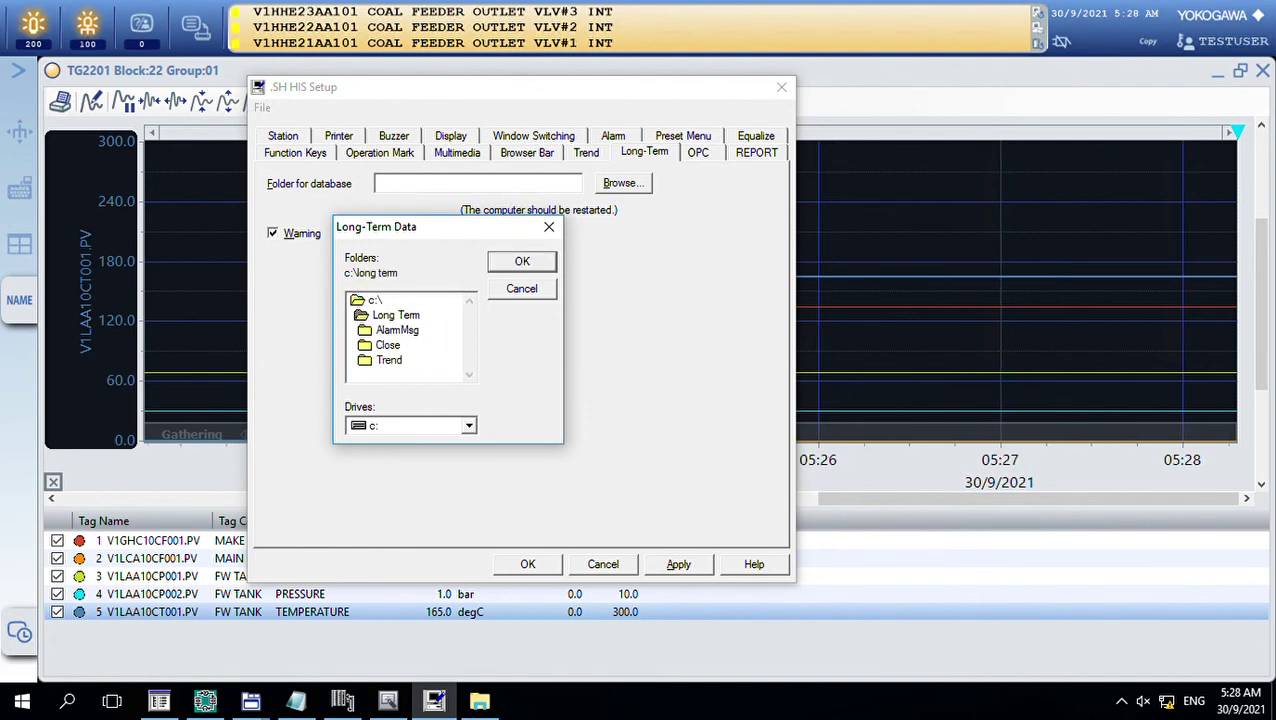
key(Return)
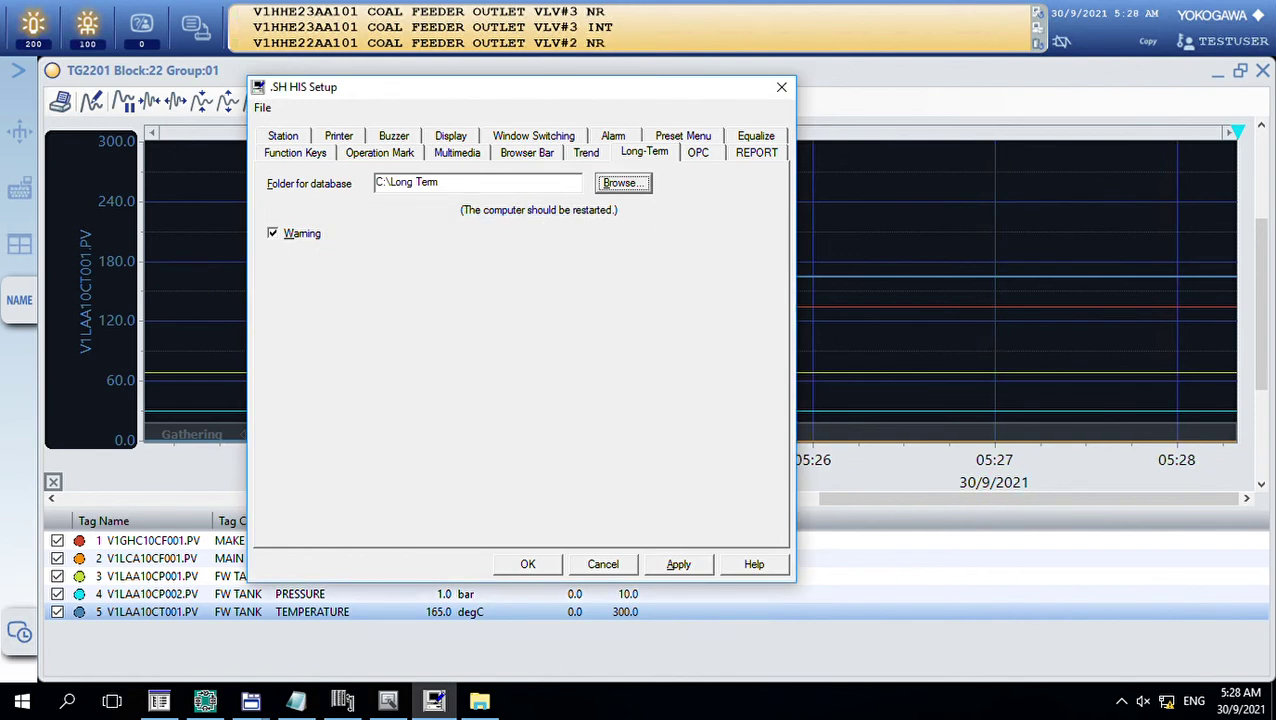
key(alt+a)
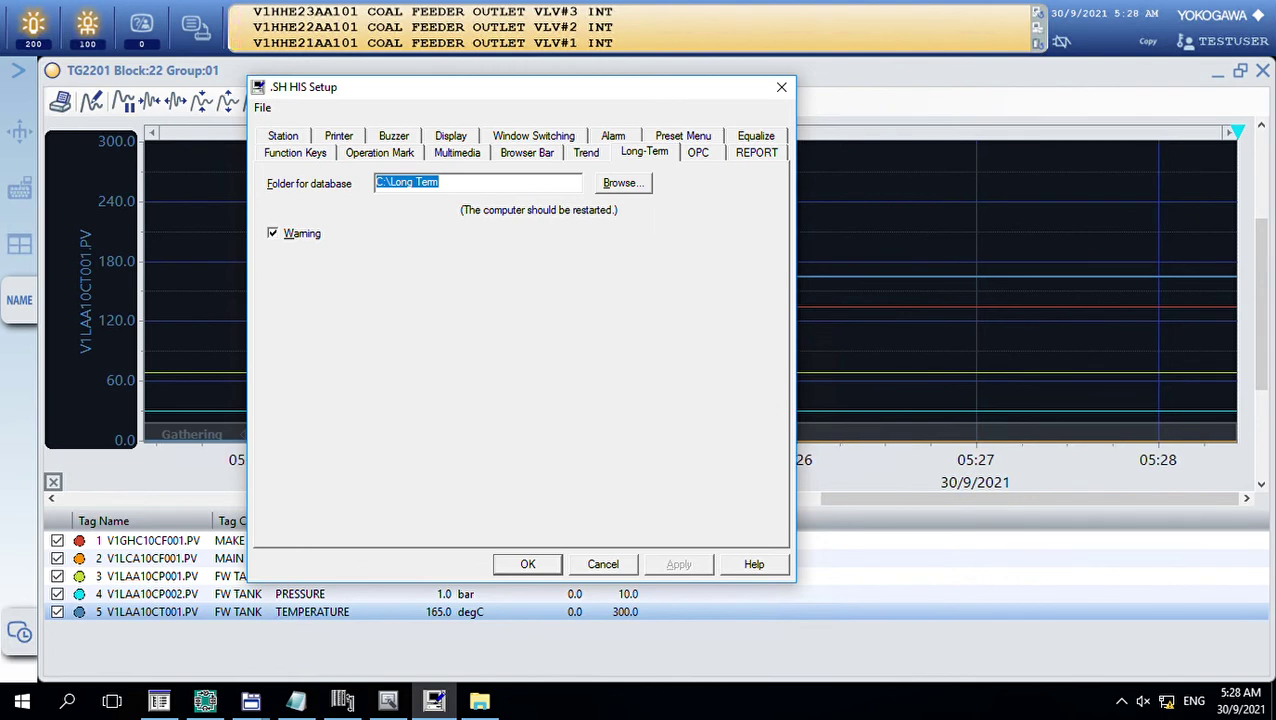
click(527, 564)
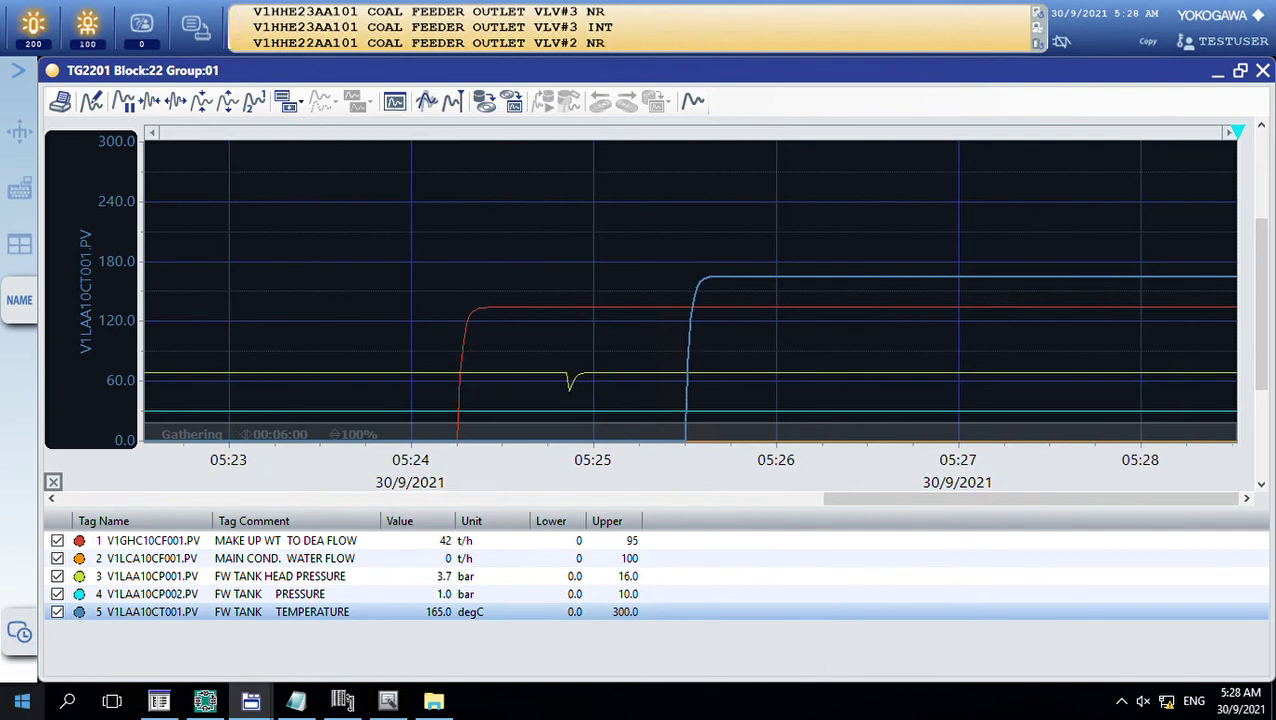
- Open the Long Term folder on drive C: in File Explorer to examine the archived files
click(22, 701)
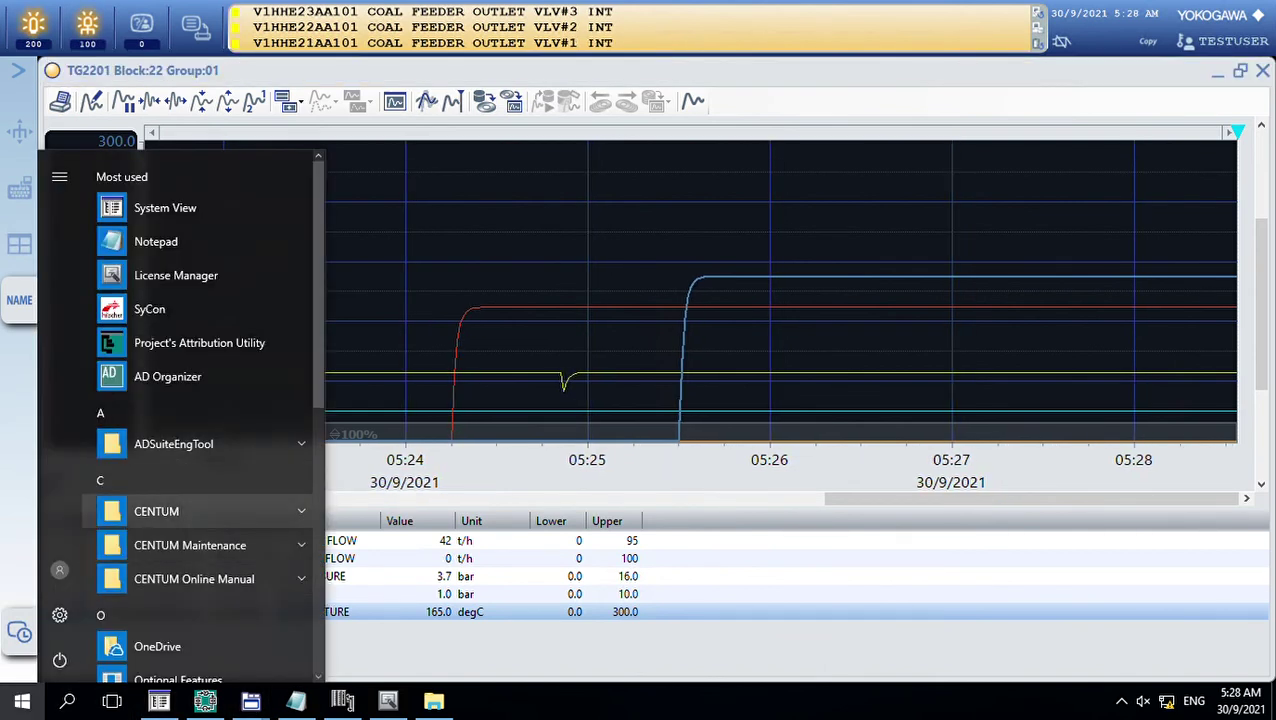
key(super+e)
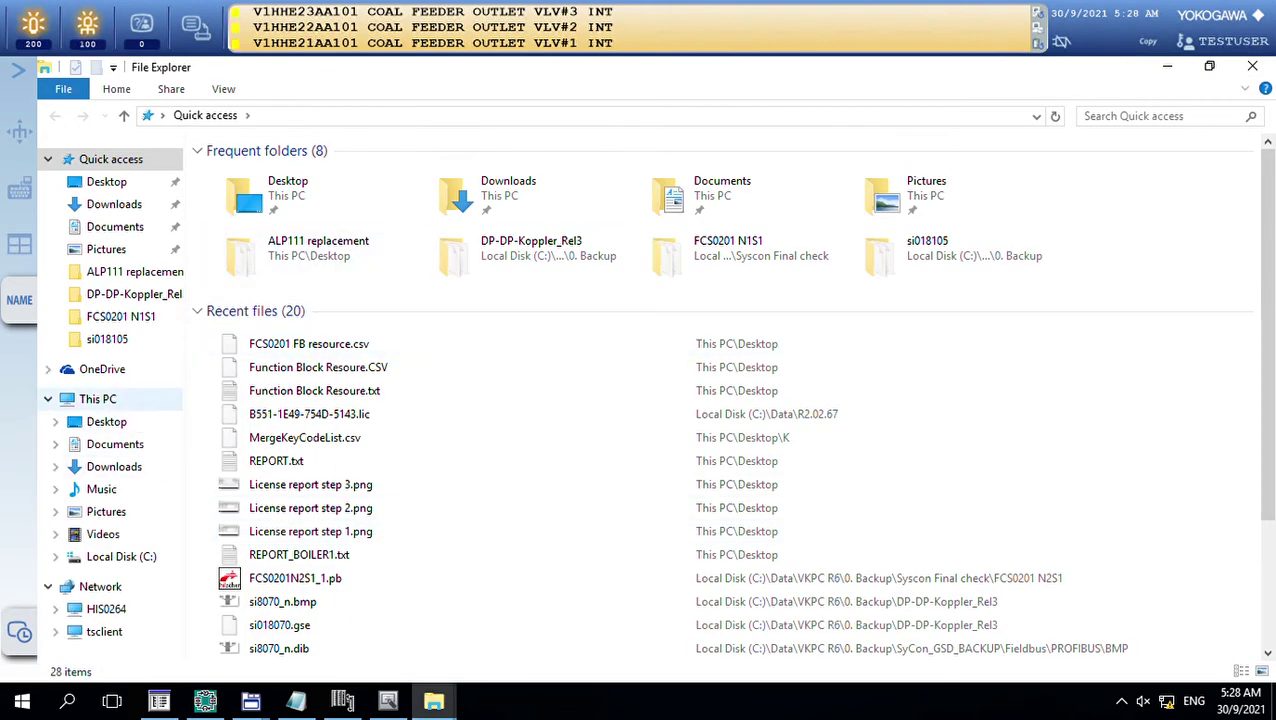
click(97, 398)
double_click(290, 302)
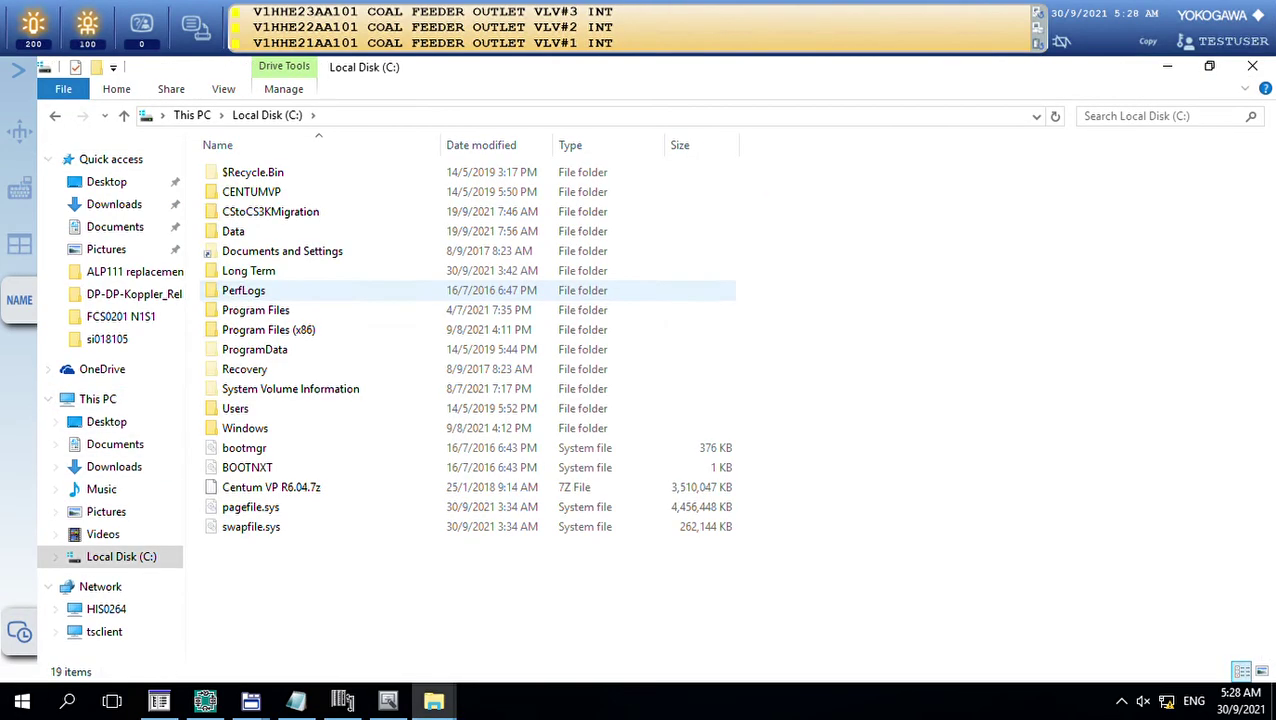
double_click(250, 270)
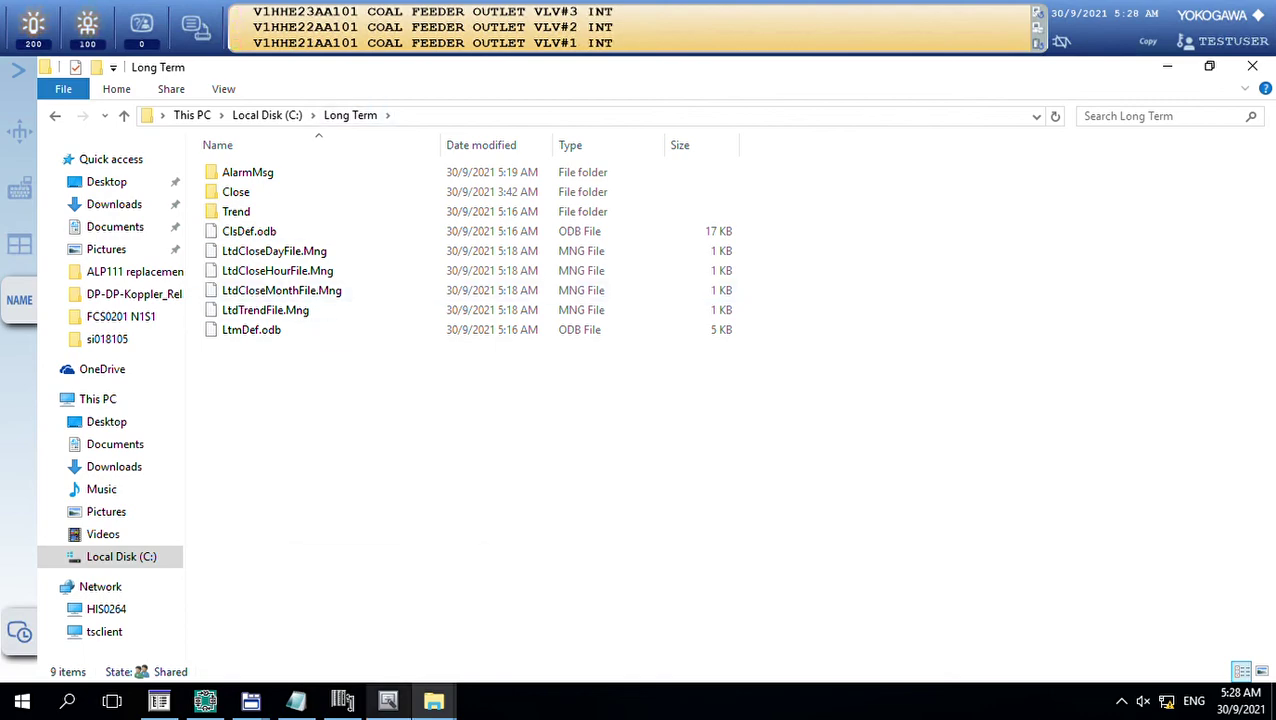
- Return to trend window TG2201, try the axis scaling and show the pen numbers on the traces
click(251, 700)
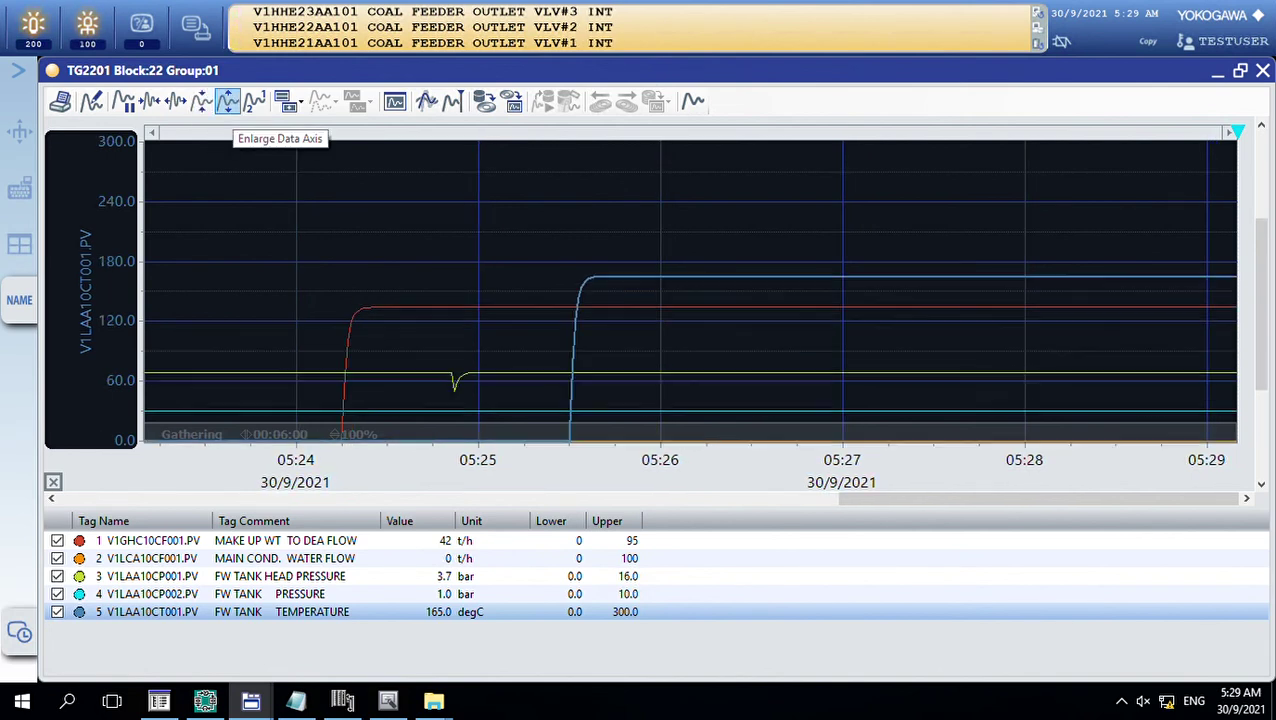
click(201, 101)
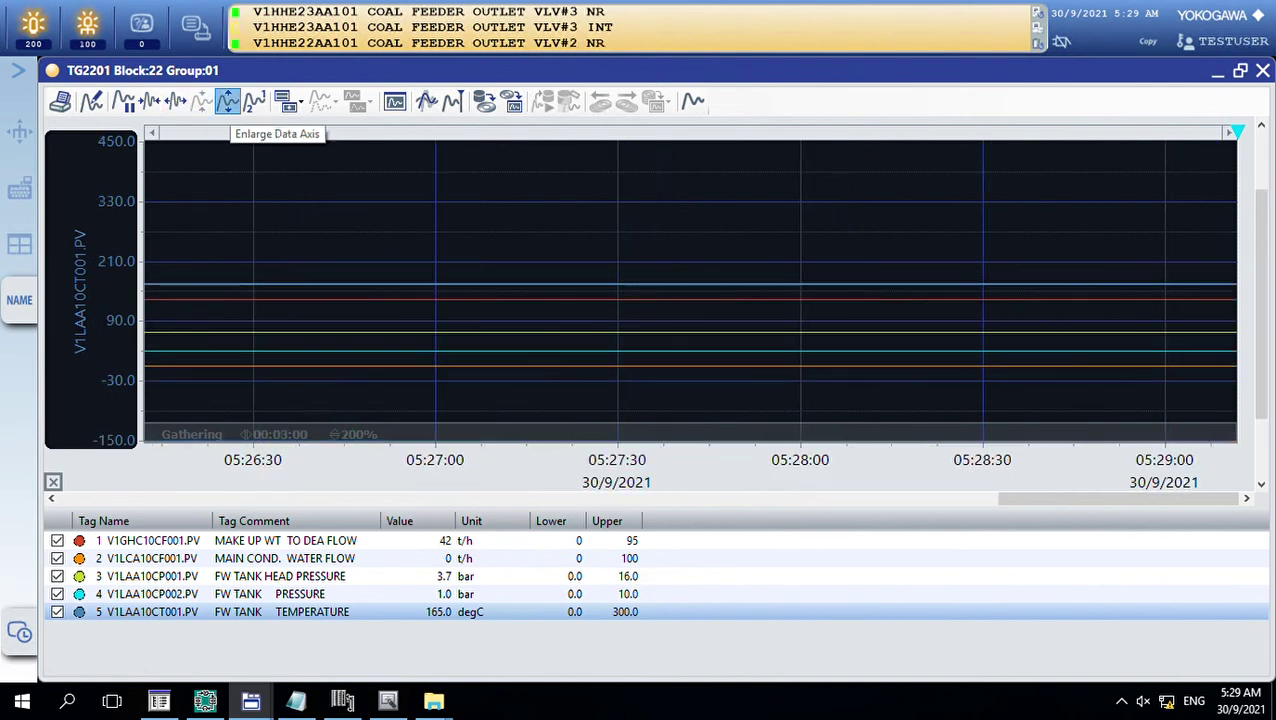
click(254, 102)
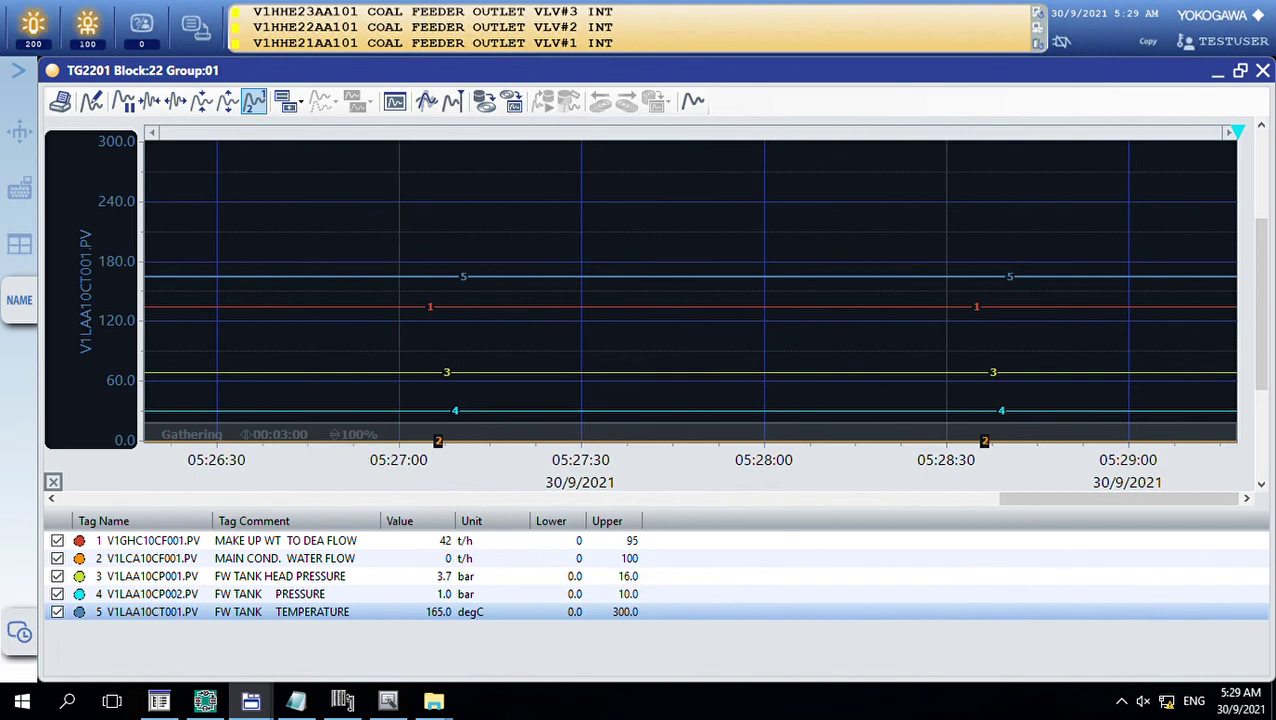
- Switch to System View, show the CONFIGURATION folder of HIS0263 and select trend block TR0014
click(159, 701)
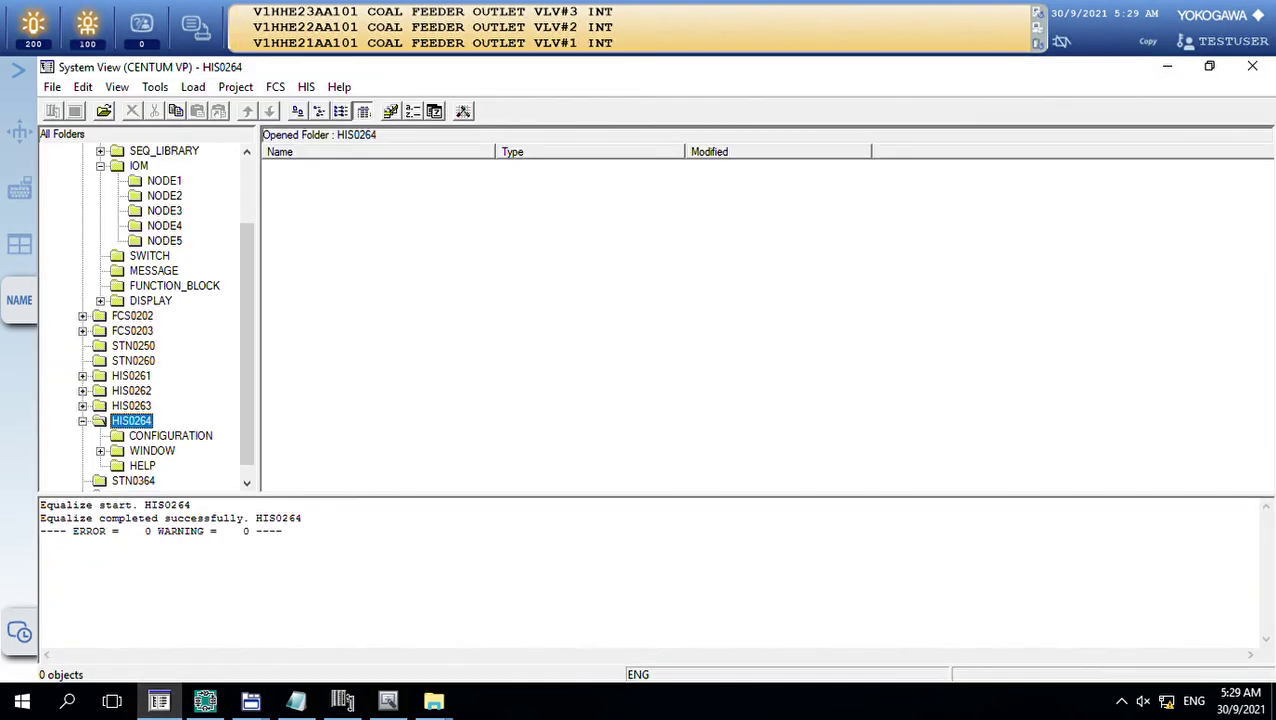
click(131, 405)
click(82, 405)
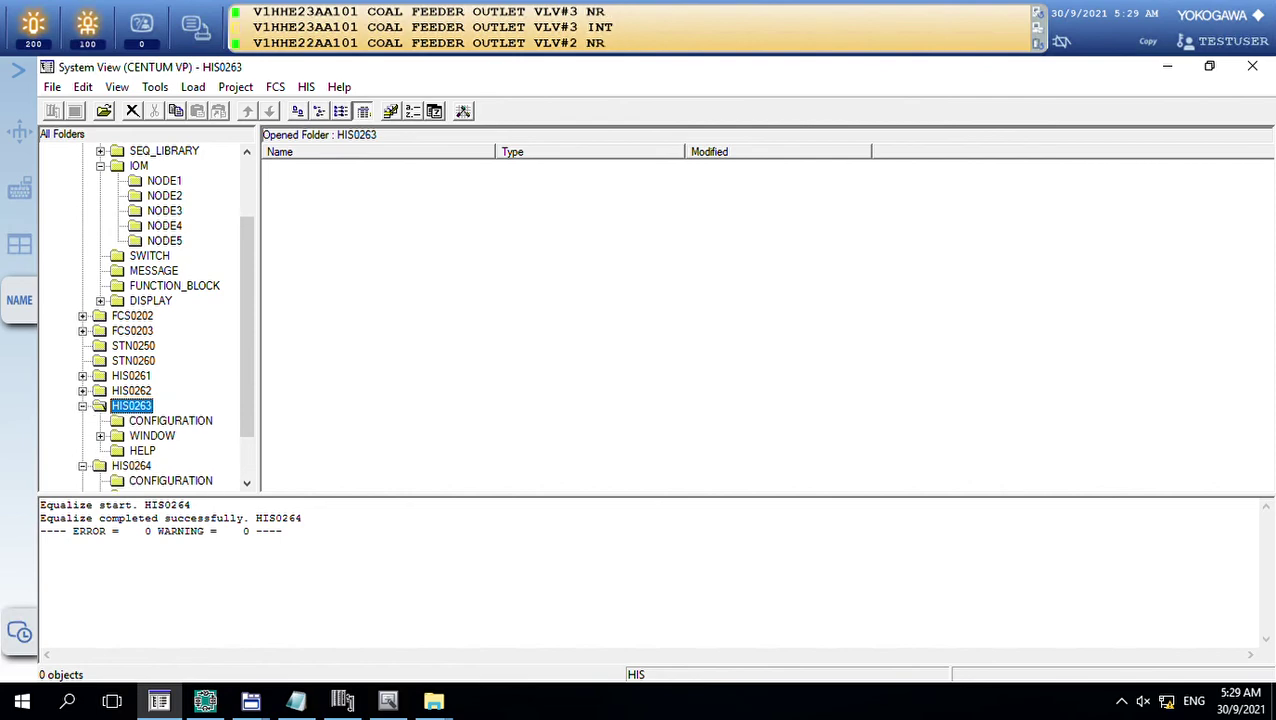
click(170, 420)
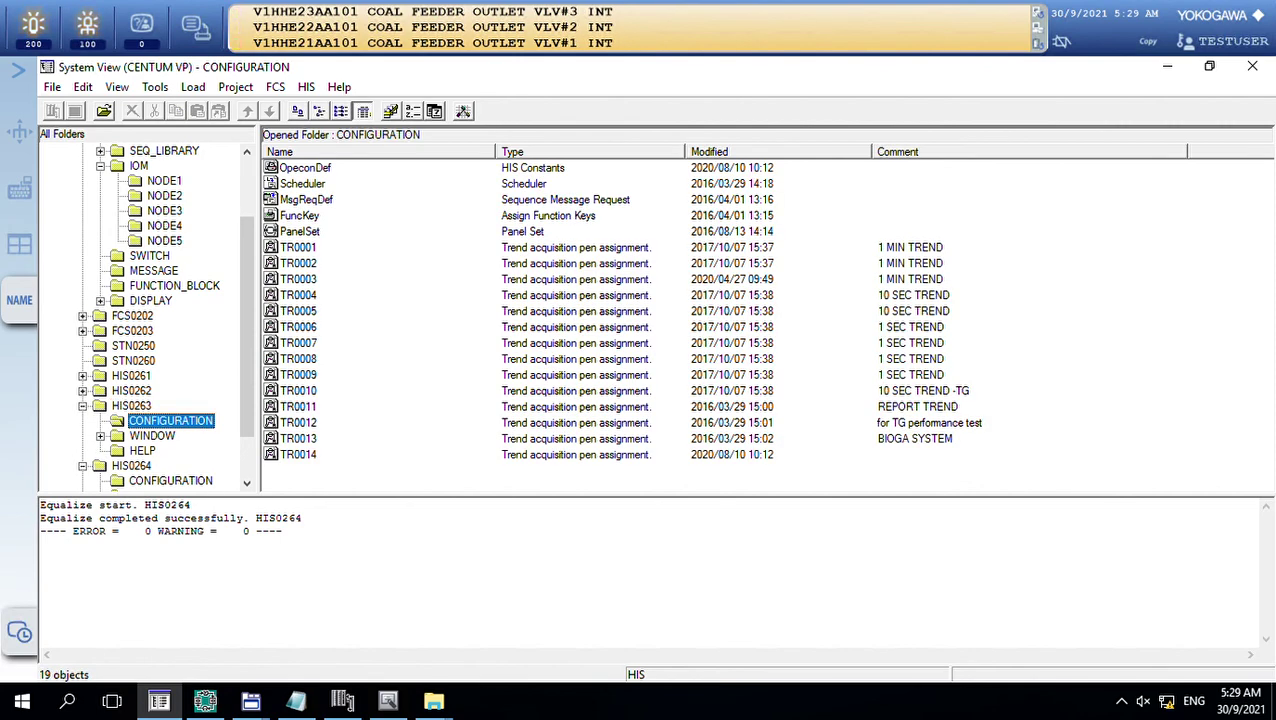
double_click(298, 454)
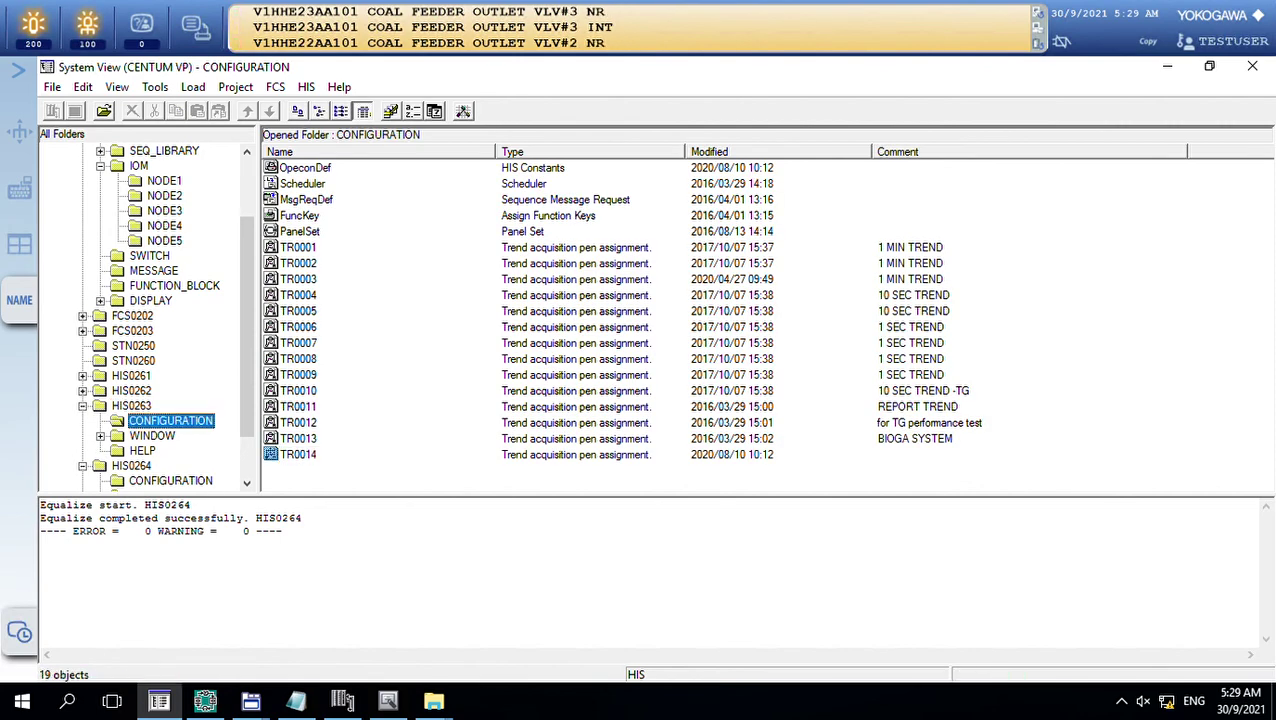
- Start a new trend acquisition pen assignment in the HIS0263 configuration with the format Other Station Acquisition Trend
right_click(170, 420)
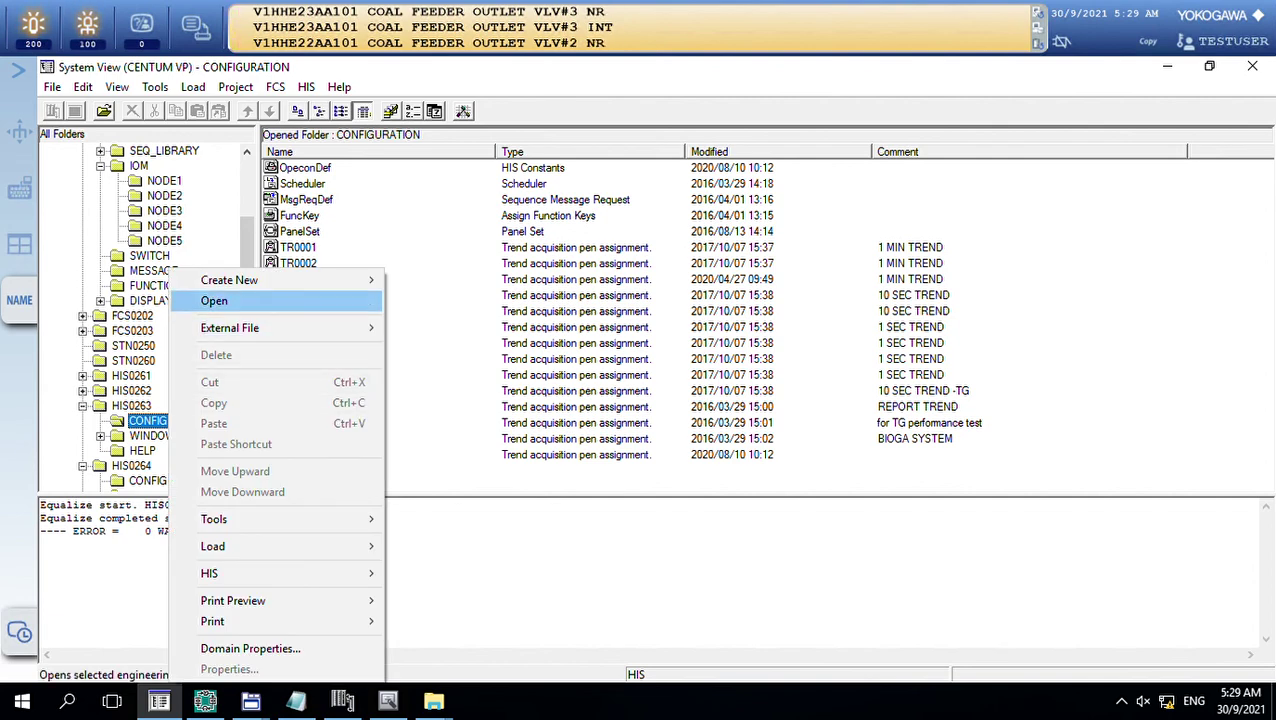
mouse_move(280, 280)
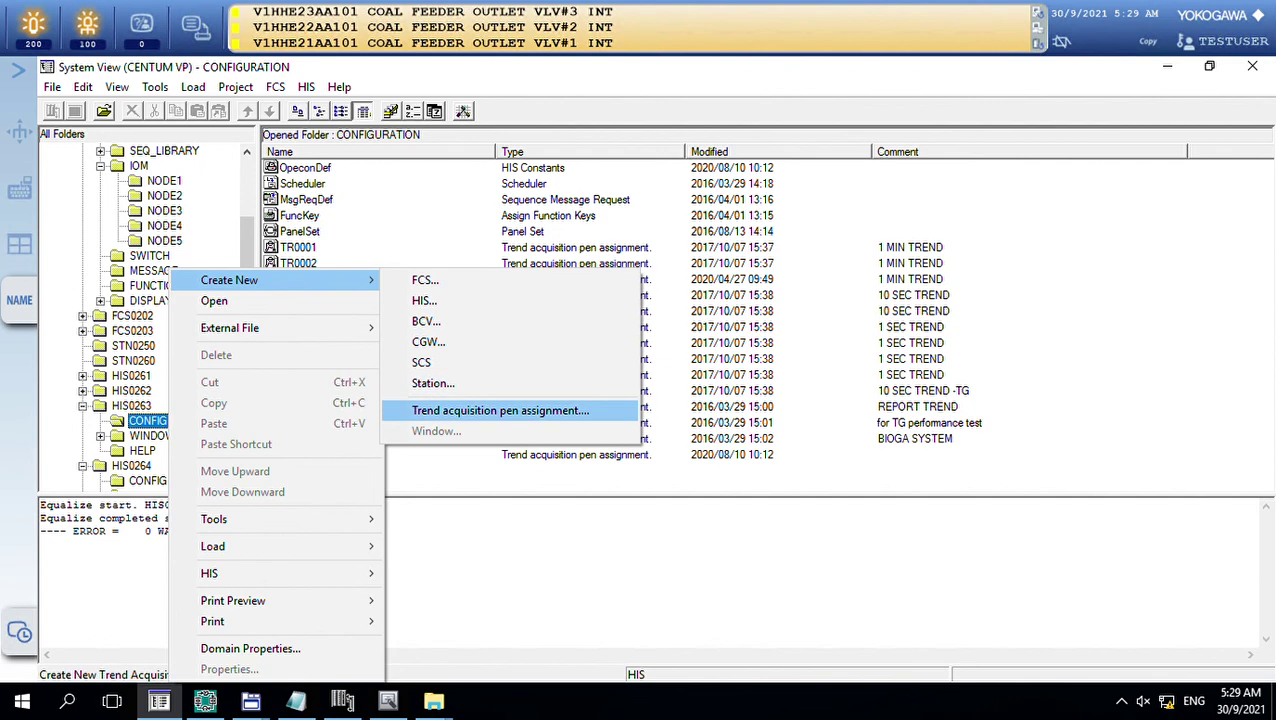
click(500, 410)
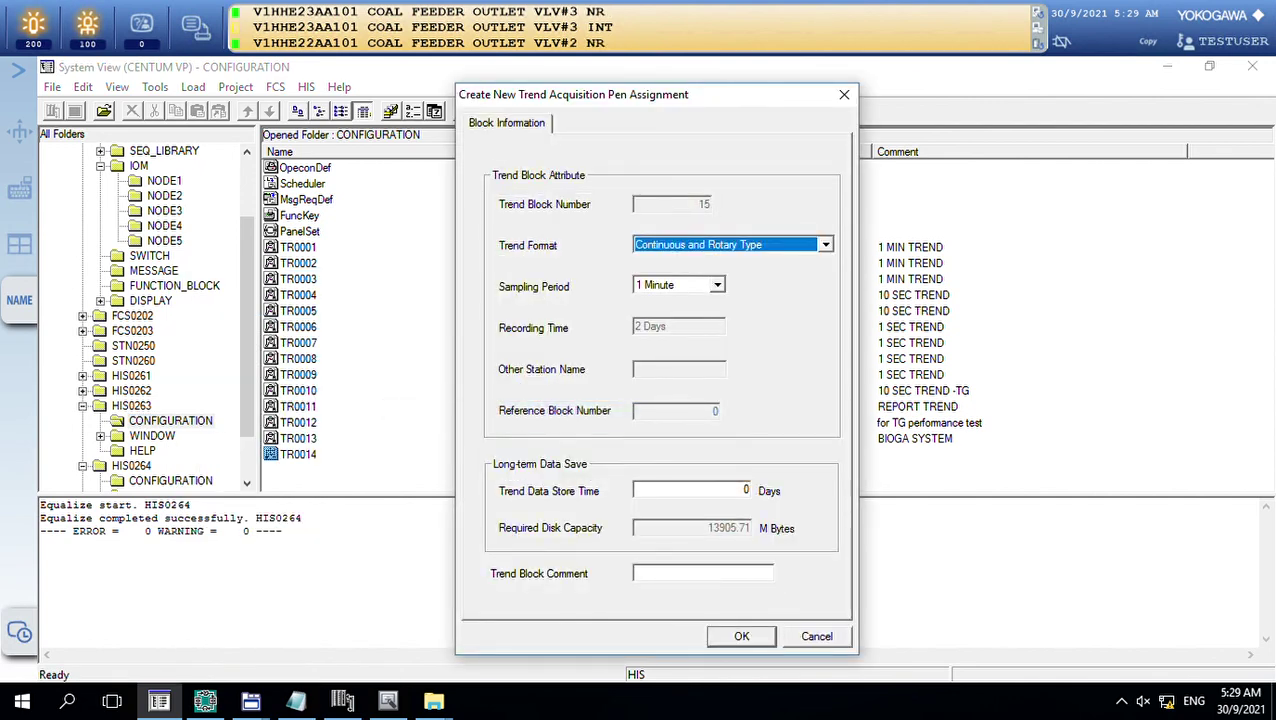
drag(656, 94, 646, 70)
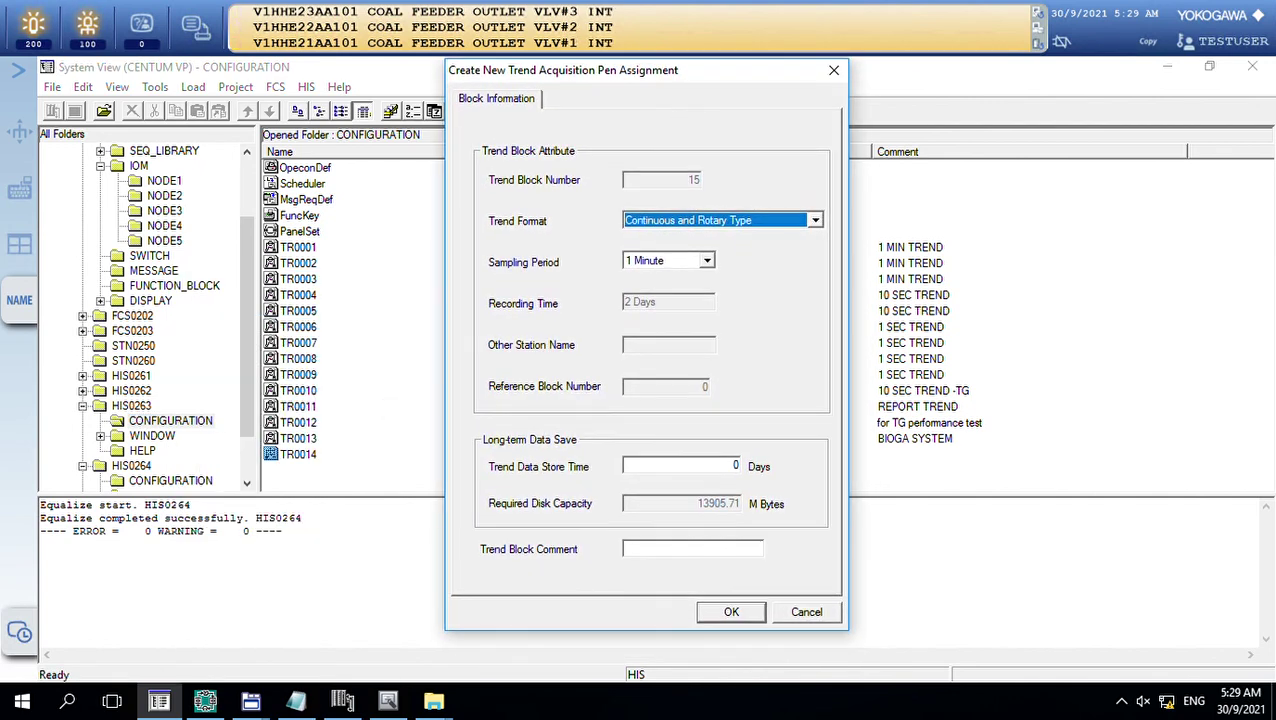
click(814, 220)
click(714, 273)
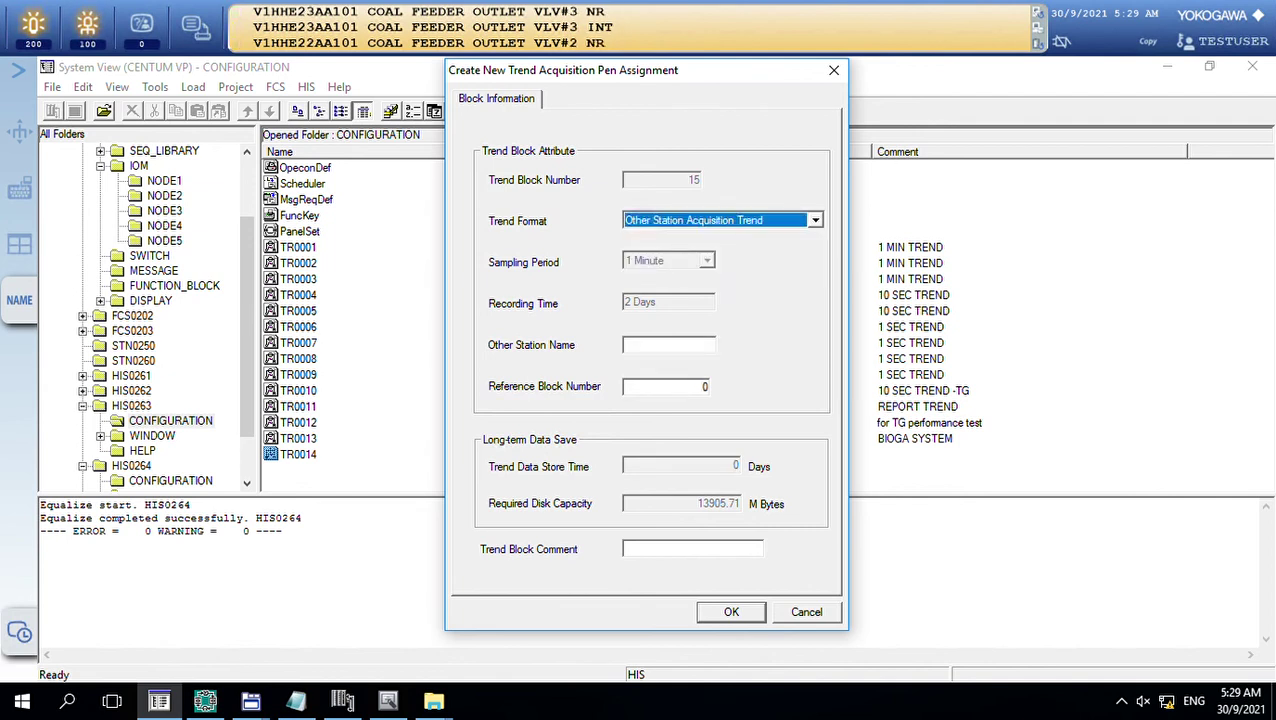
- Set the other station name to HIS0264 and the reference block number to 22, and create the trend block
click(627, 344)
text(his)
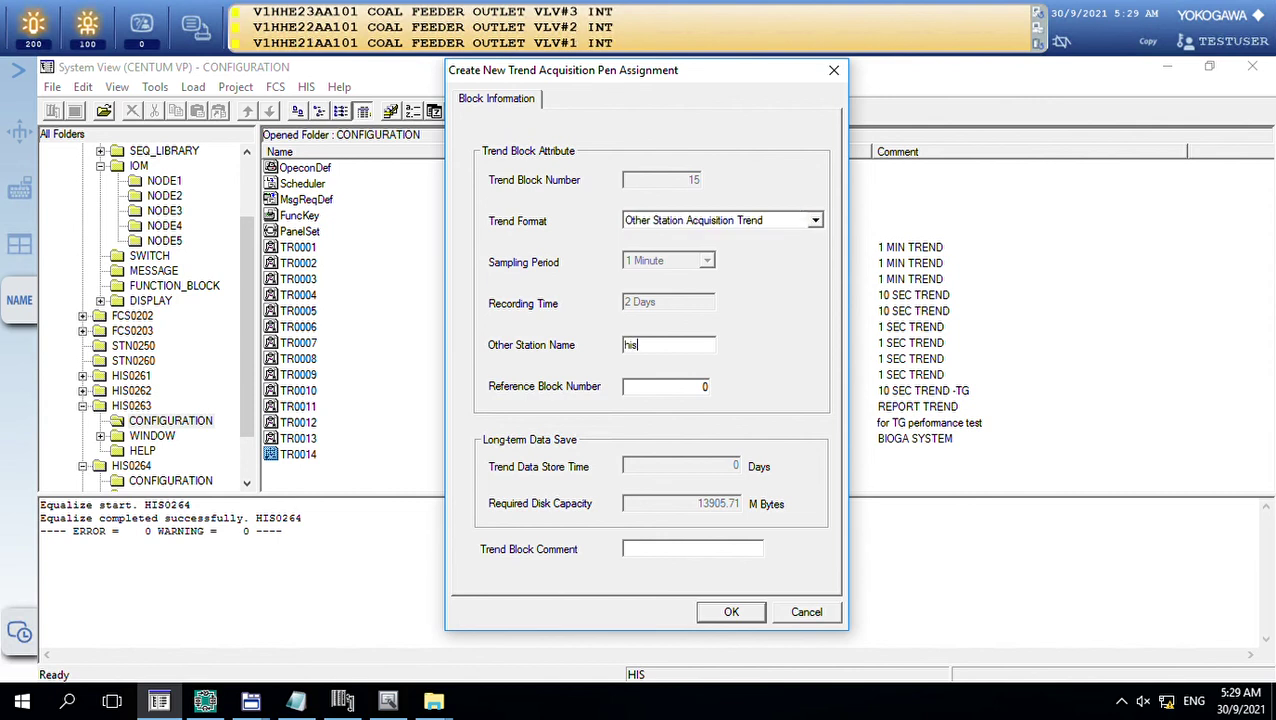
text(IS)
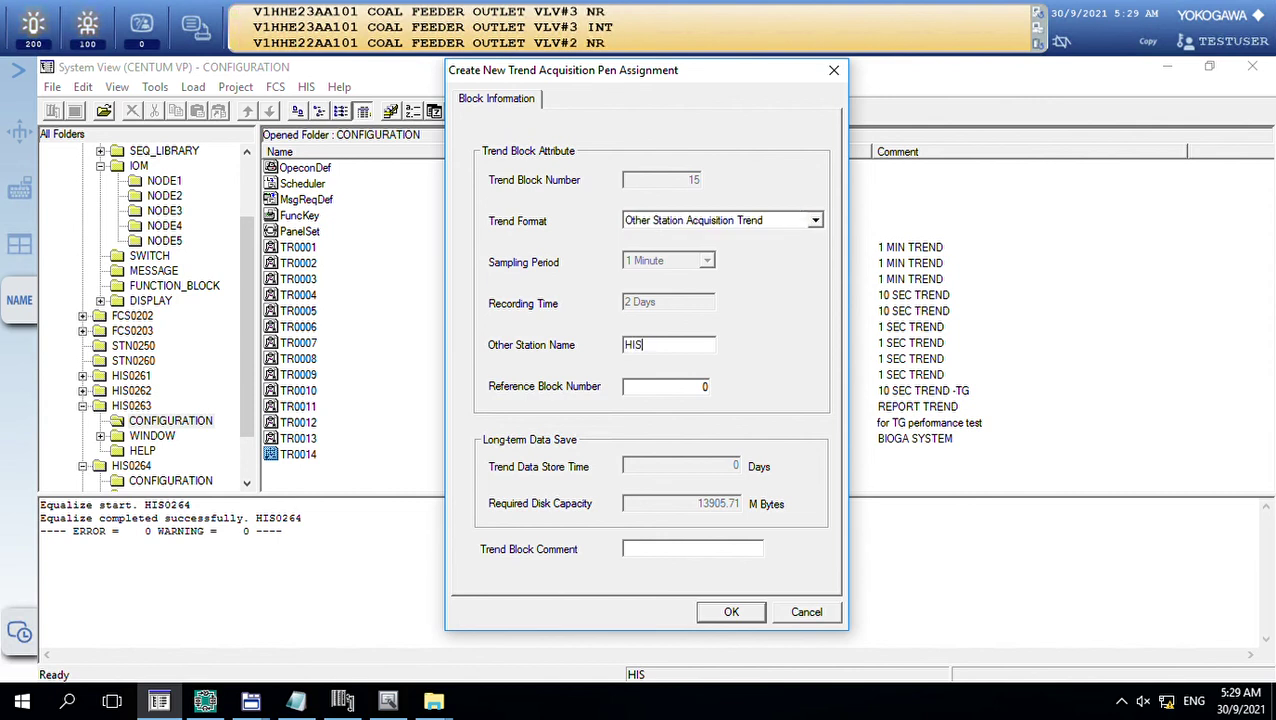
text(0)
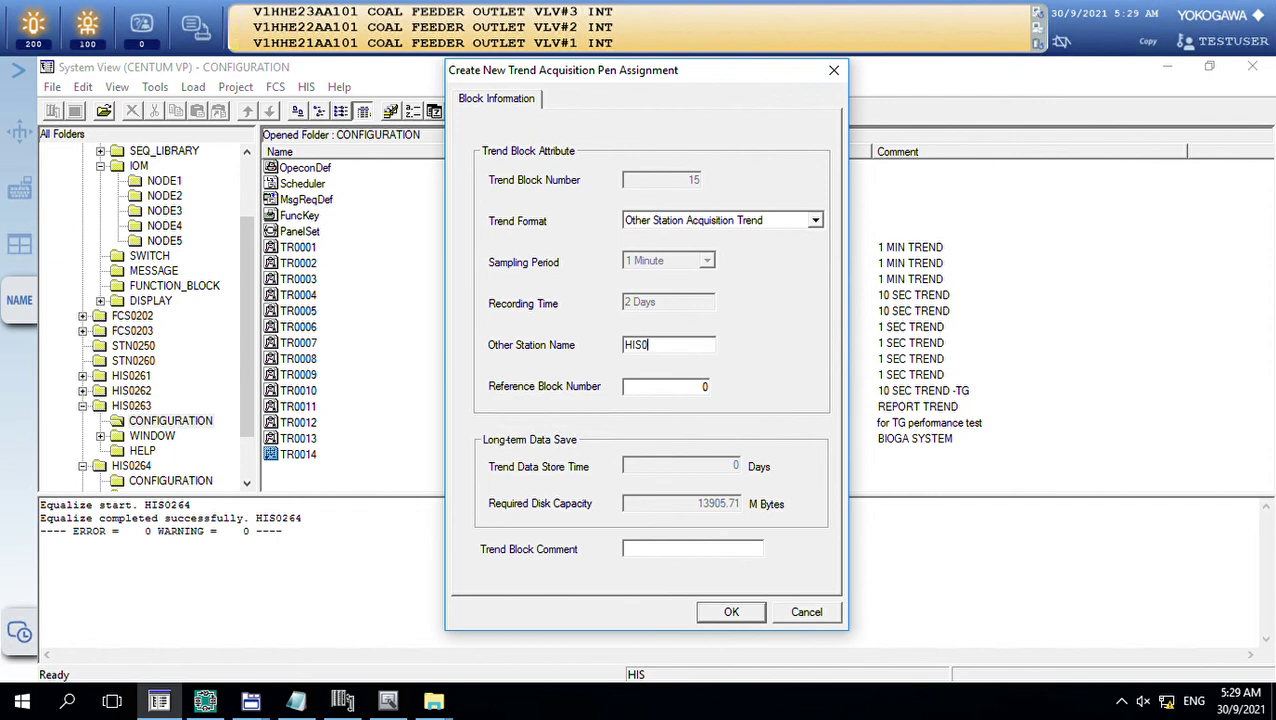
text(264)
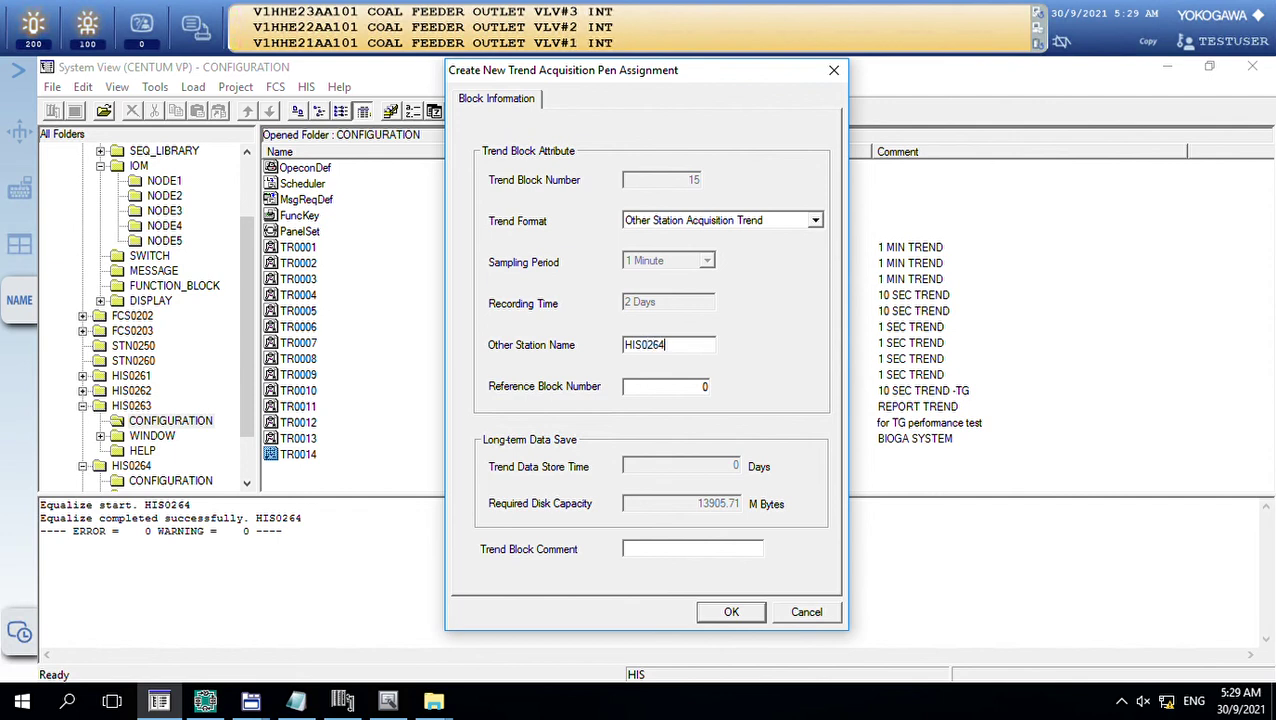
click(704, 386)
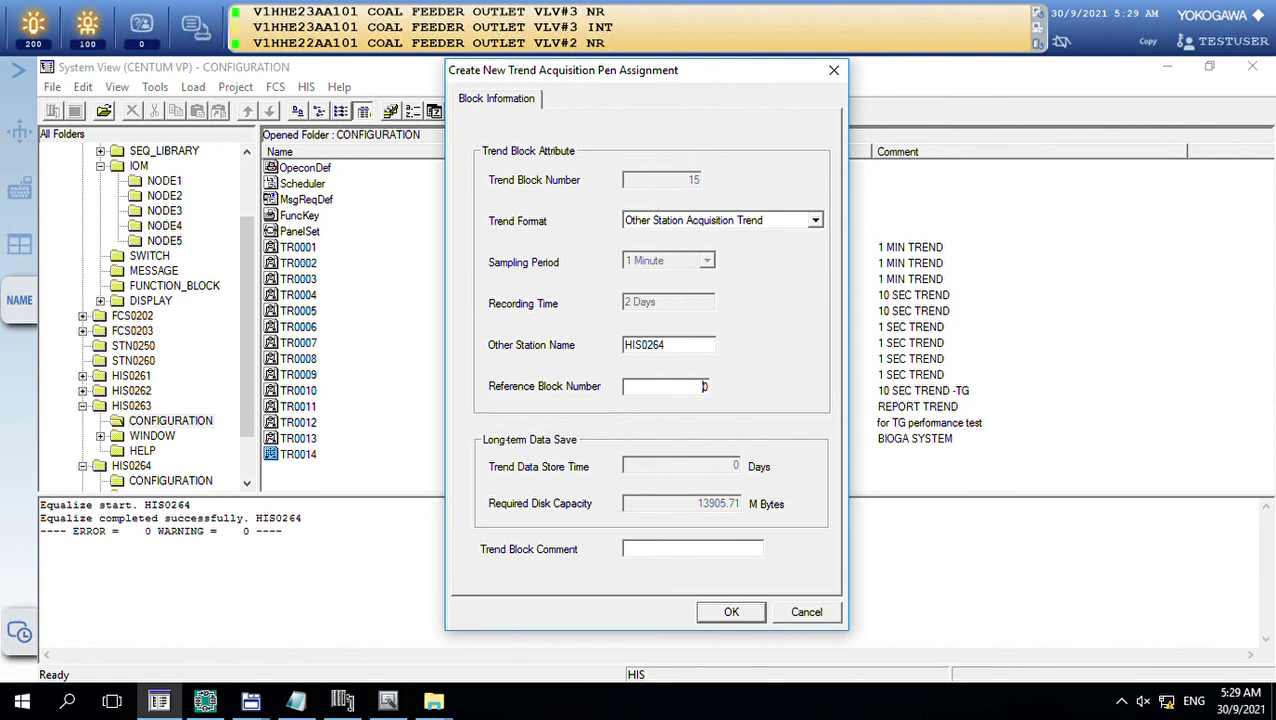
key(Delete)
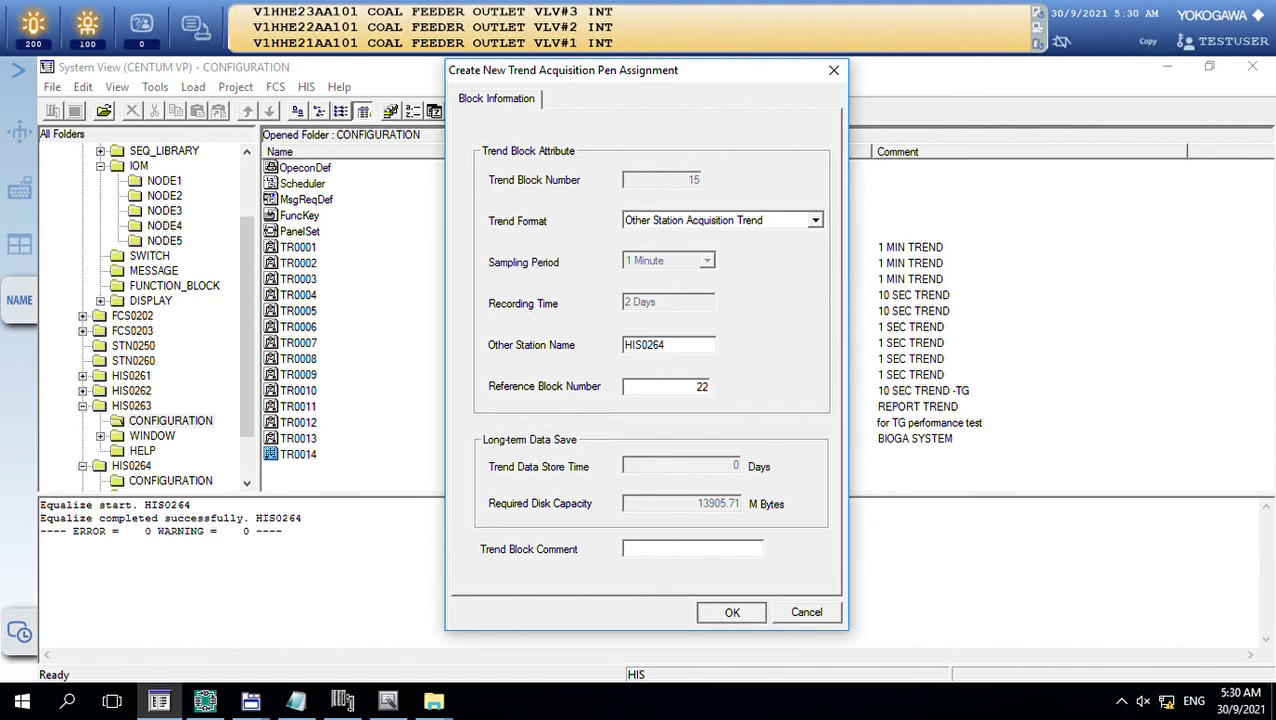
key(Return)
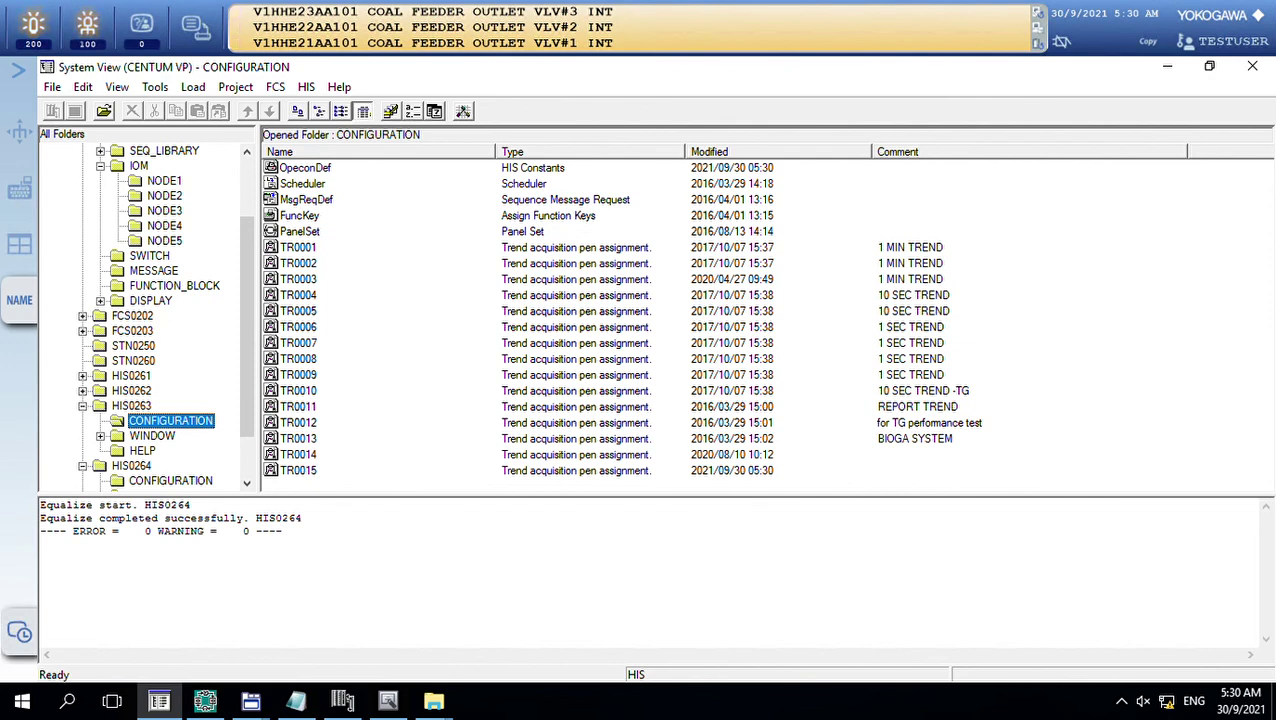
- Open trend block TR0015 of HIS0263 to examine its acquisition pen assignments, and close the builder
click(298, 470)
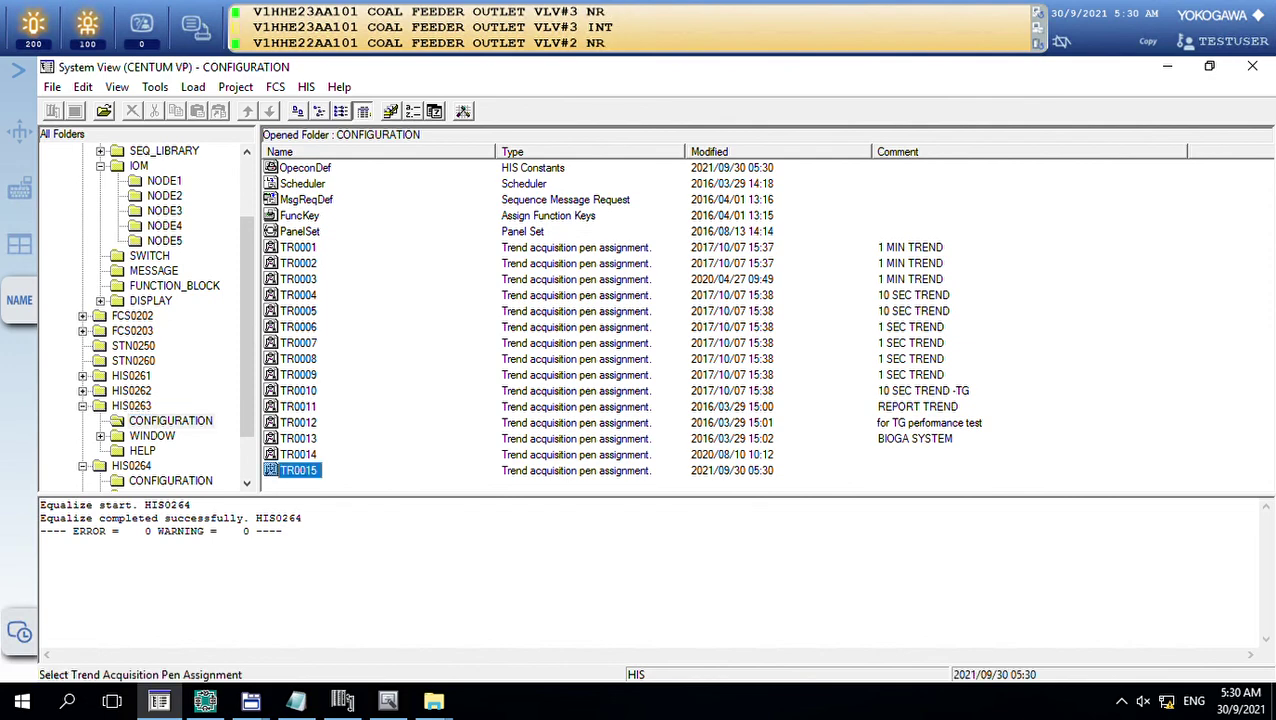
key(Return)
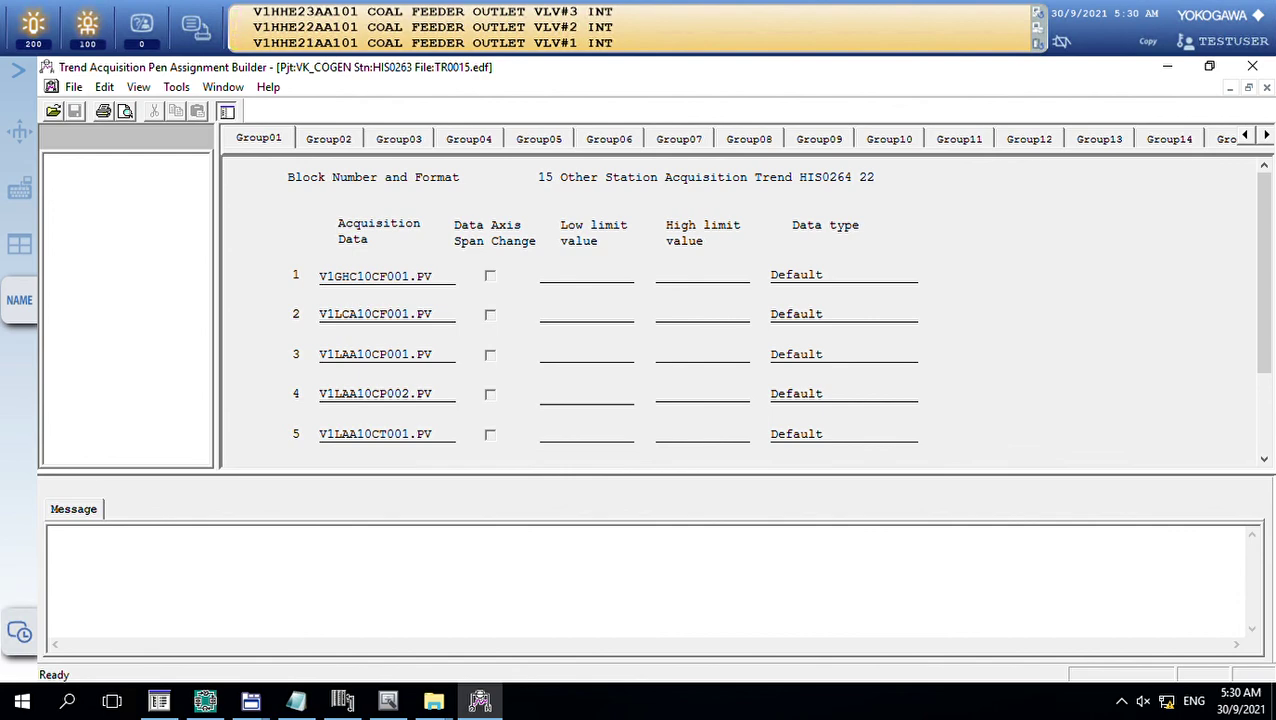
click(1251, 66)
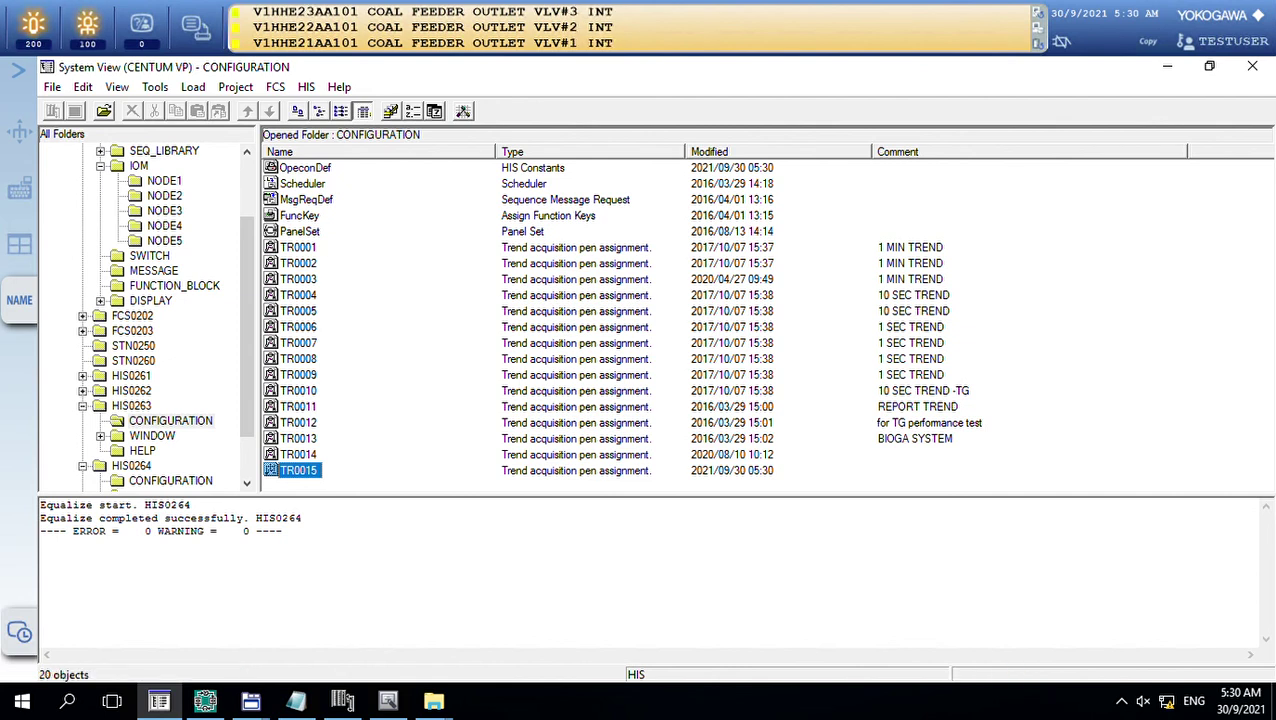
- Select station HIS0263 and run Download to HIS for it
click(127, 405)
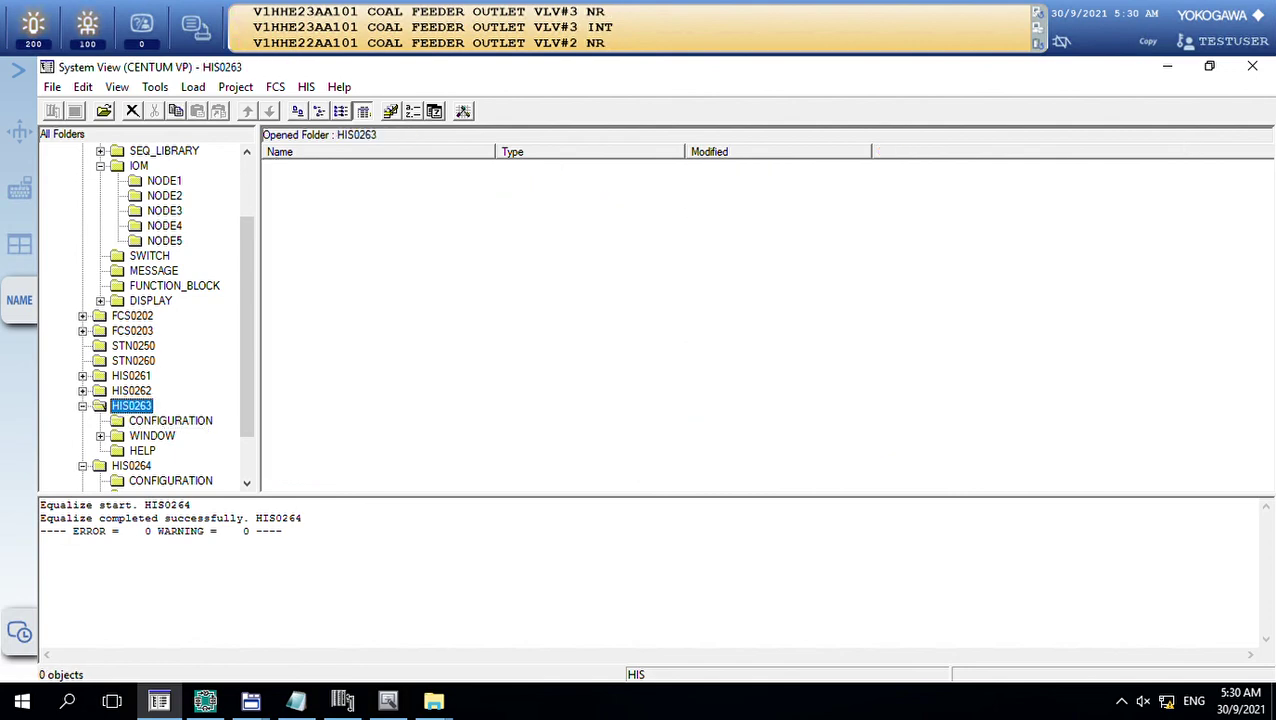
right_click(127, 405)
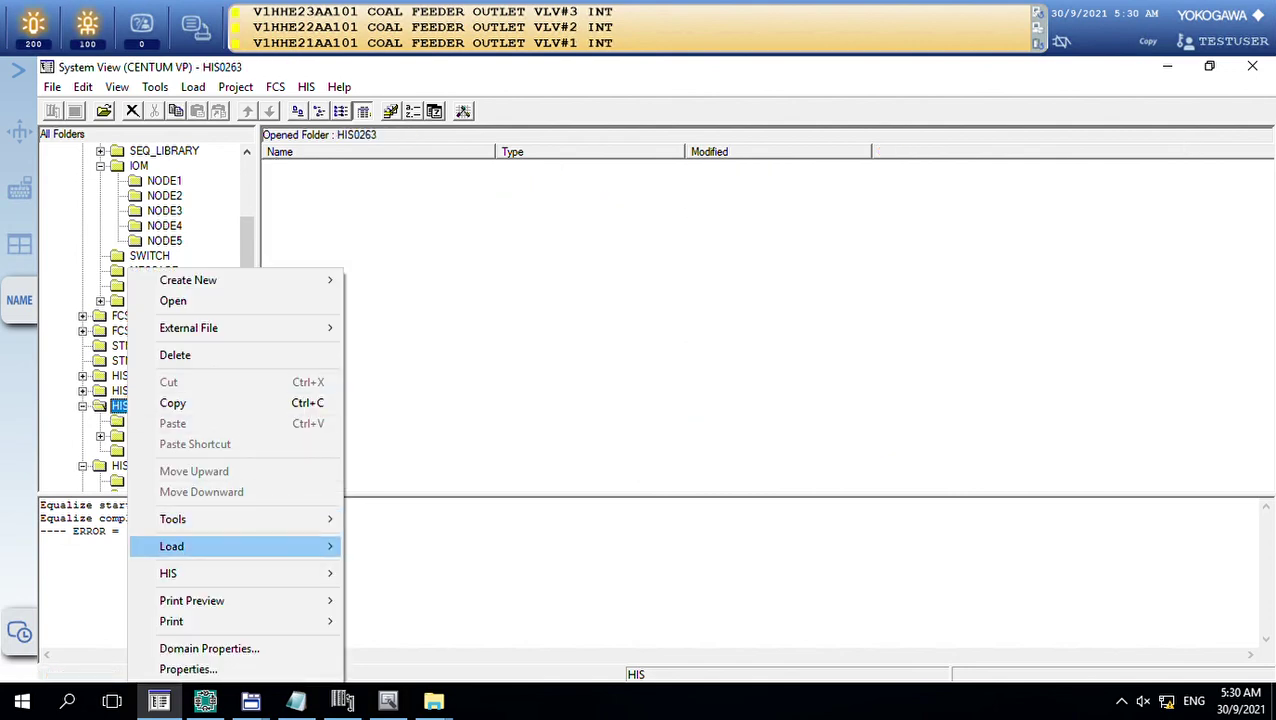
mouse_move(200, 546)
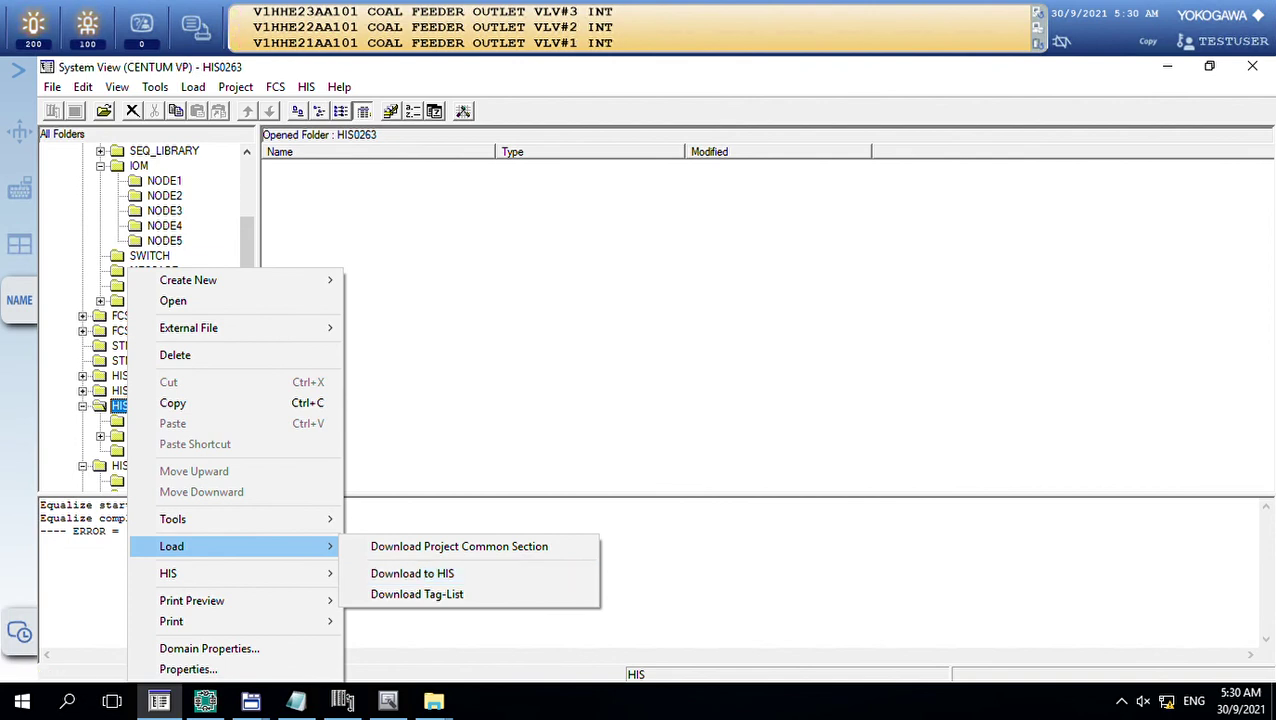
click(412, 573)
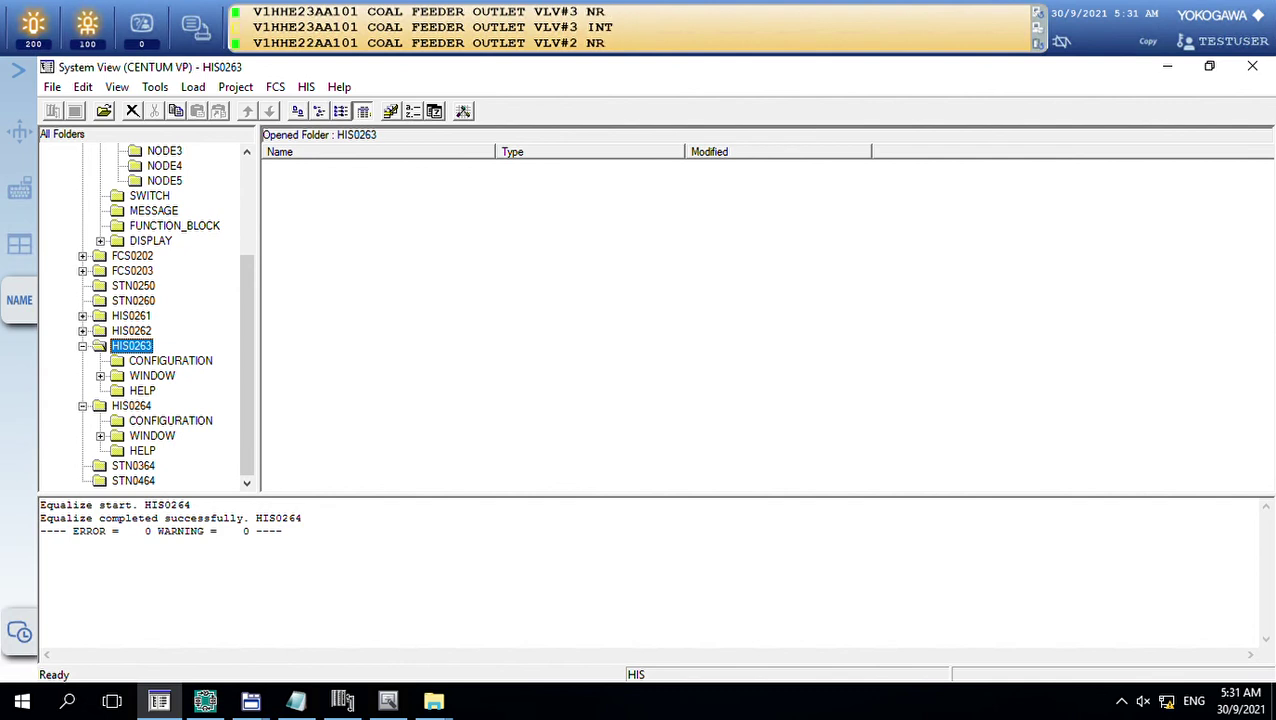
key(super+g)
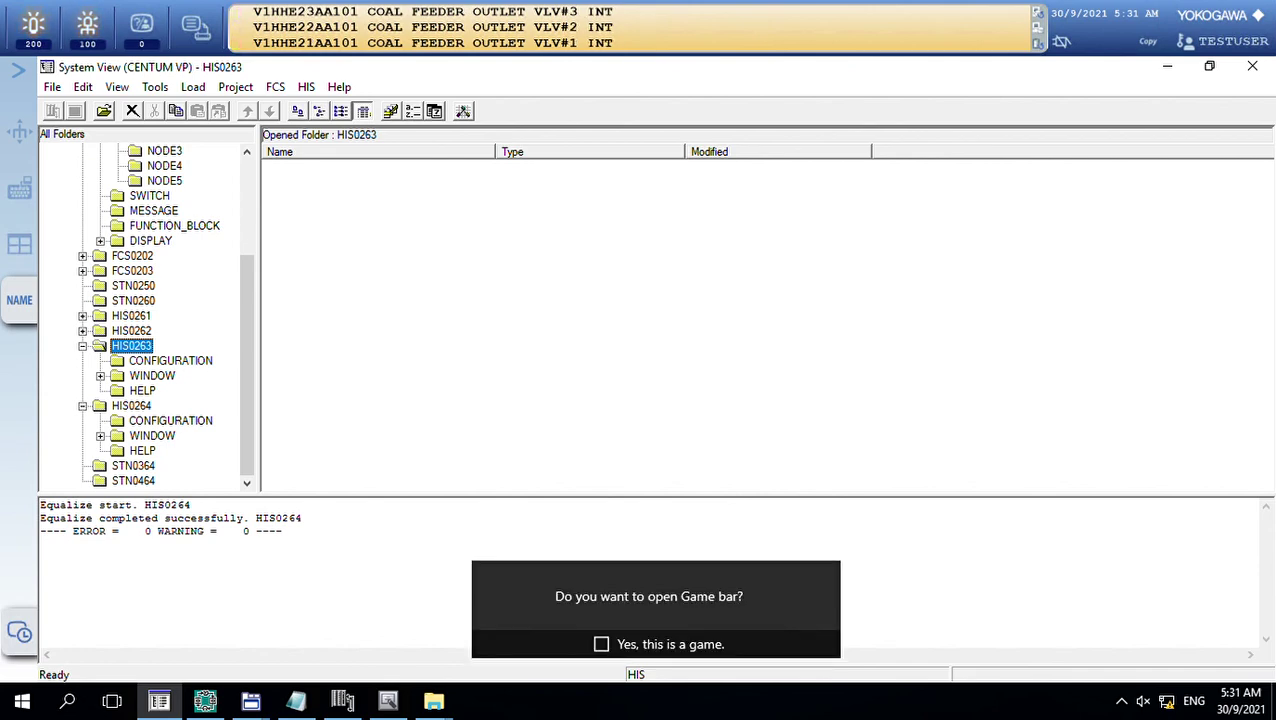